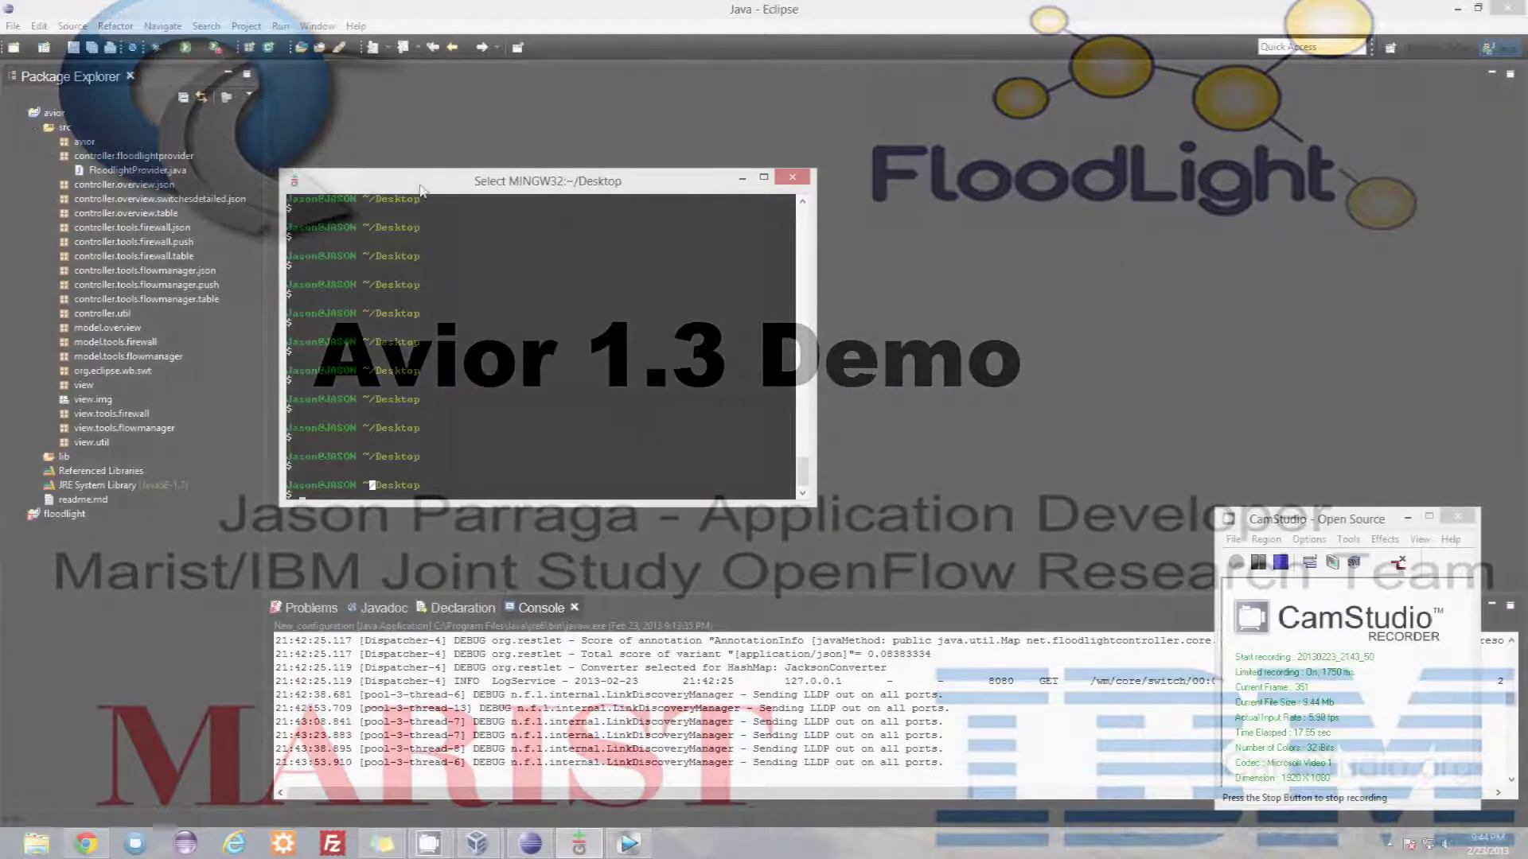
Step: Launch Avior from the MINGW32 terminal with java -jar avior_1.3.jar localhost and reposition its window
{"action": "left_click_drag", "start_coordinate": [511, 184], "coordinate": [540, 160]}
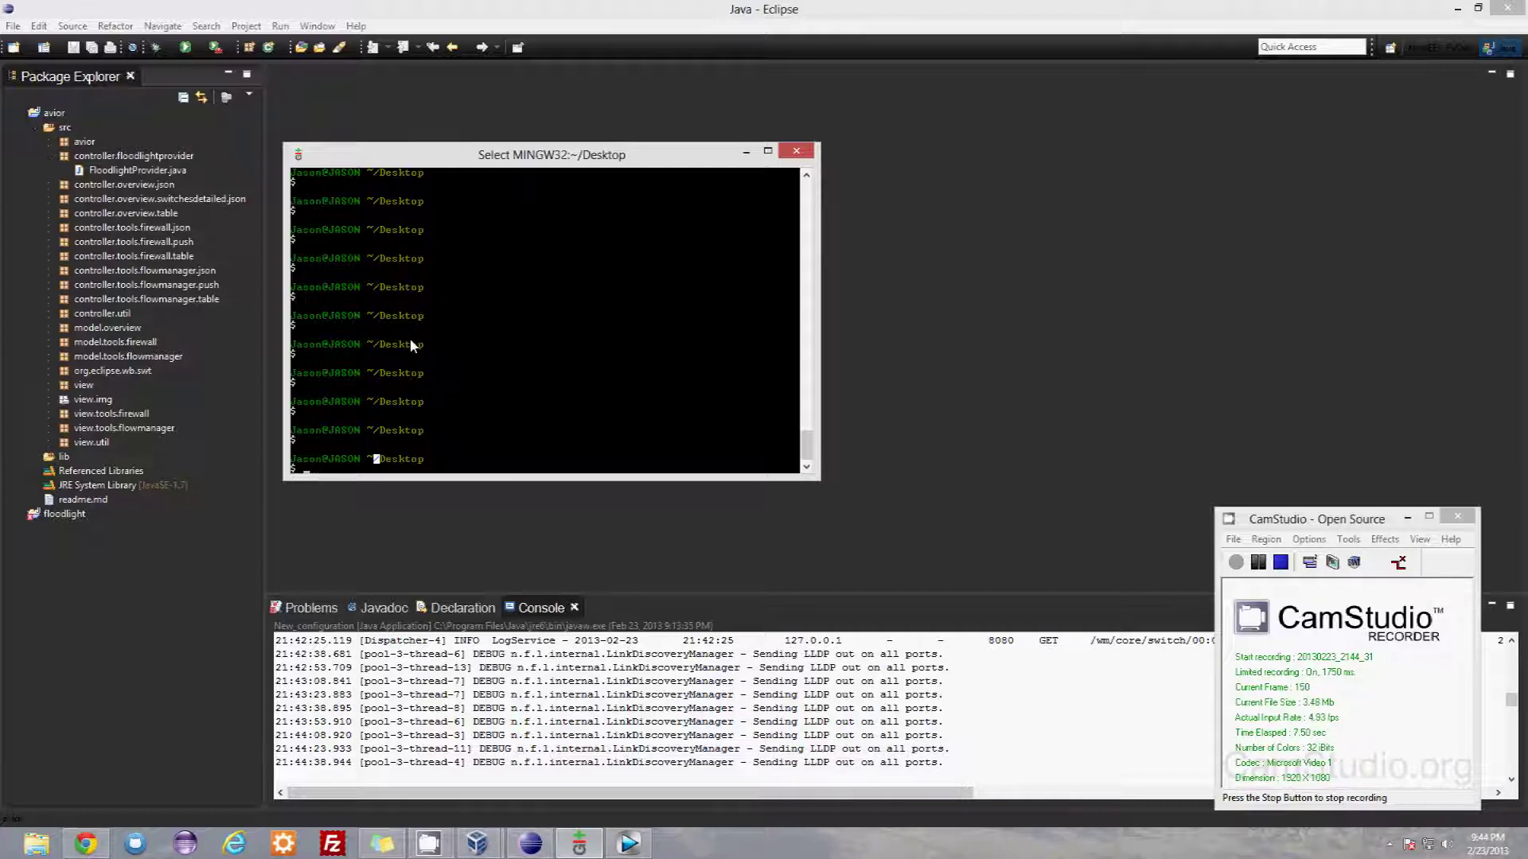
{"action": "right_click", "coordinate": [409, 337]}
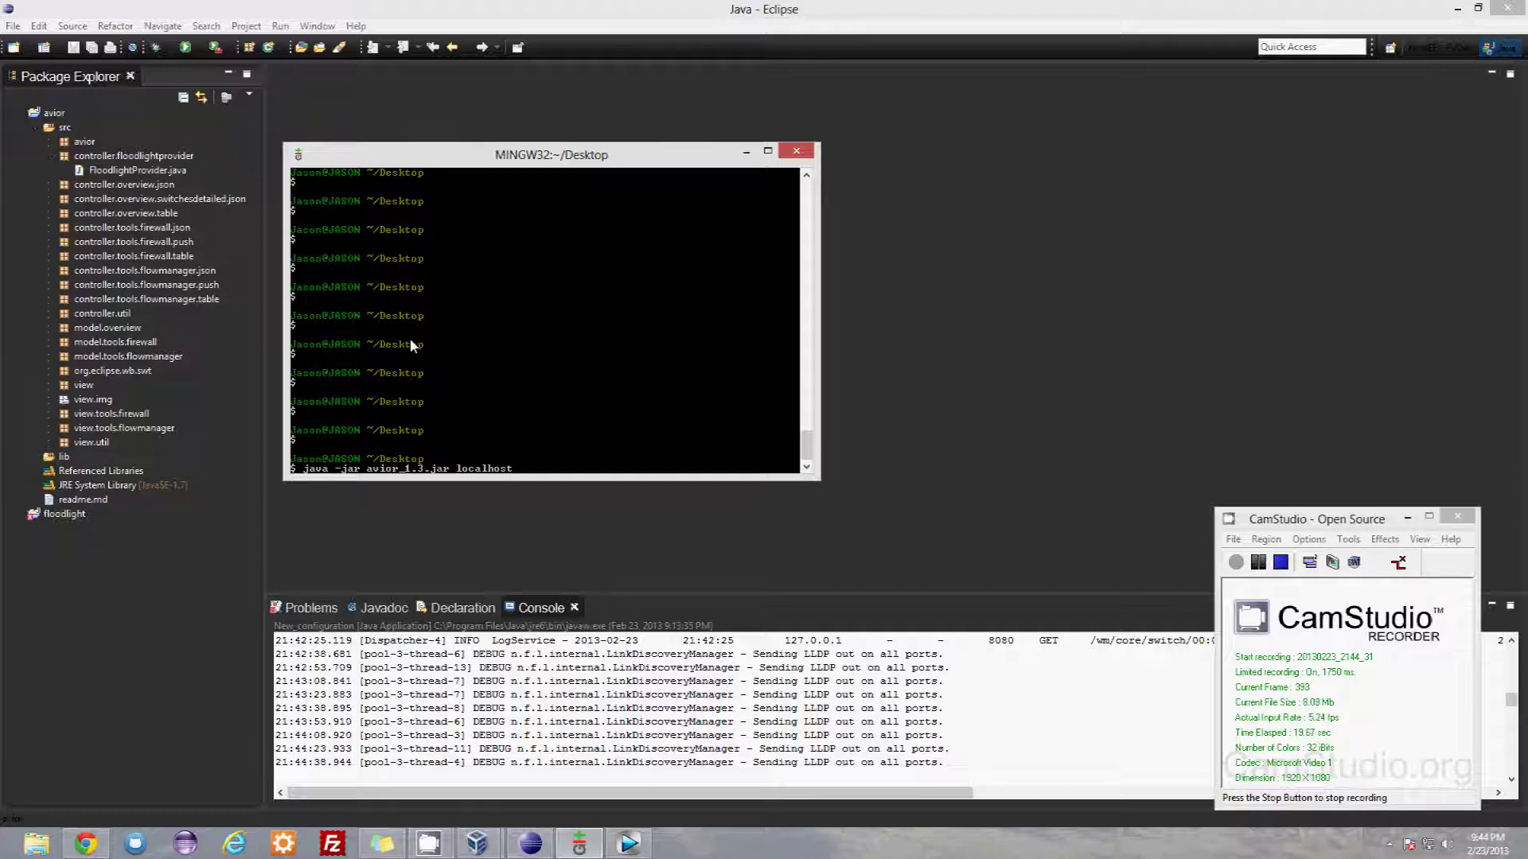
{"action": "key", "text": "Return"}
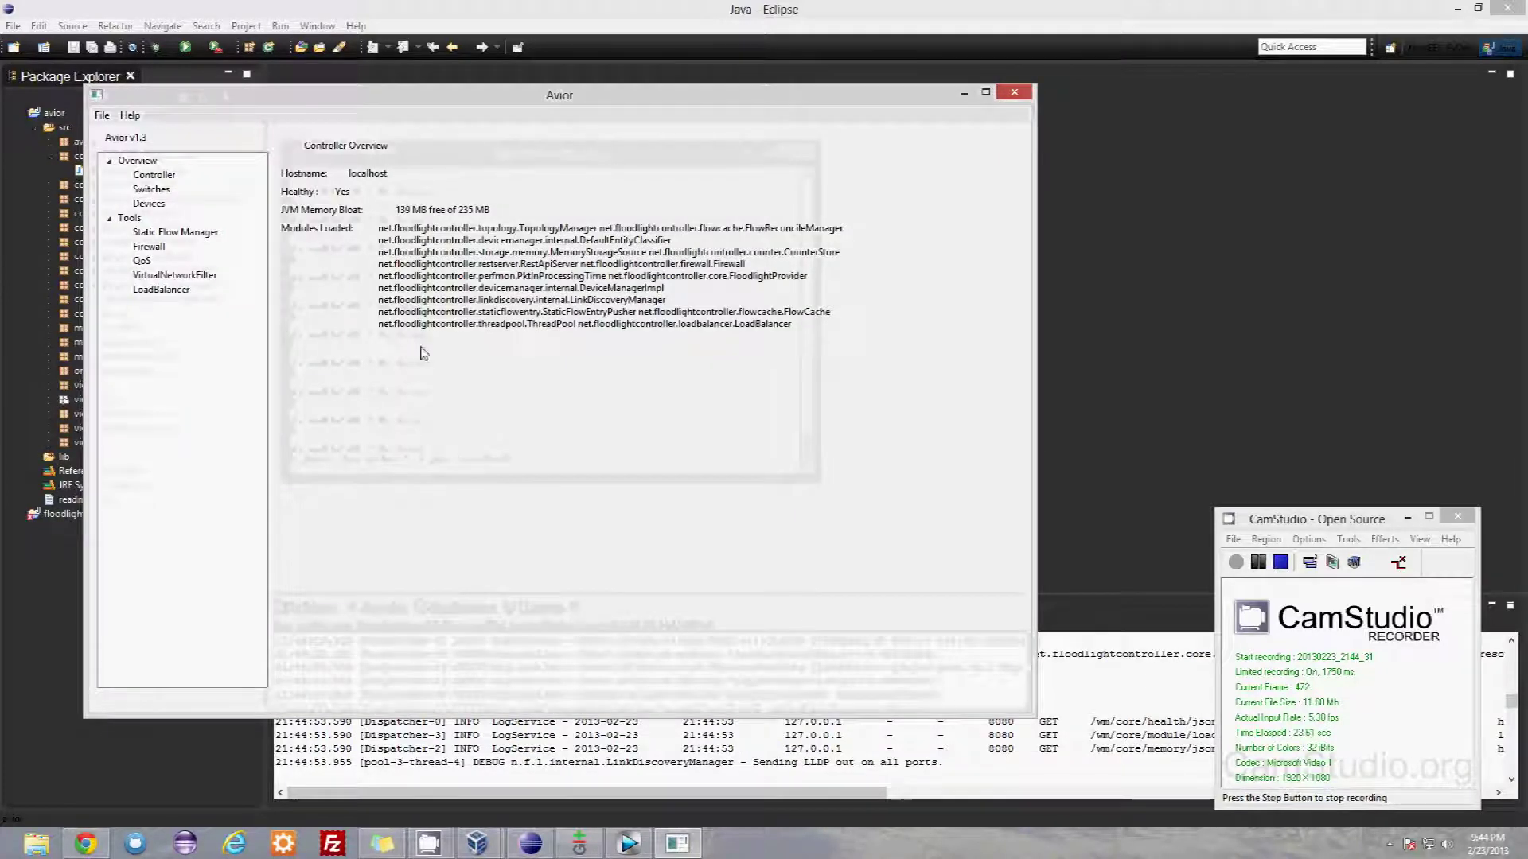
{"action": "left_click_drag", "start_coordinate": [539, 102], "coordinate": [689, 105]}
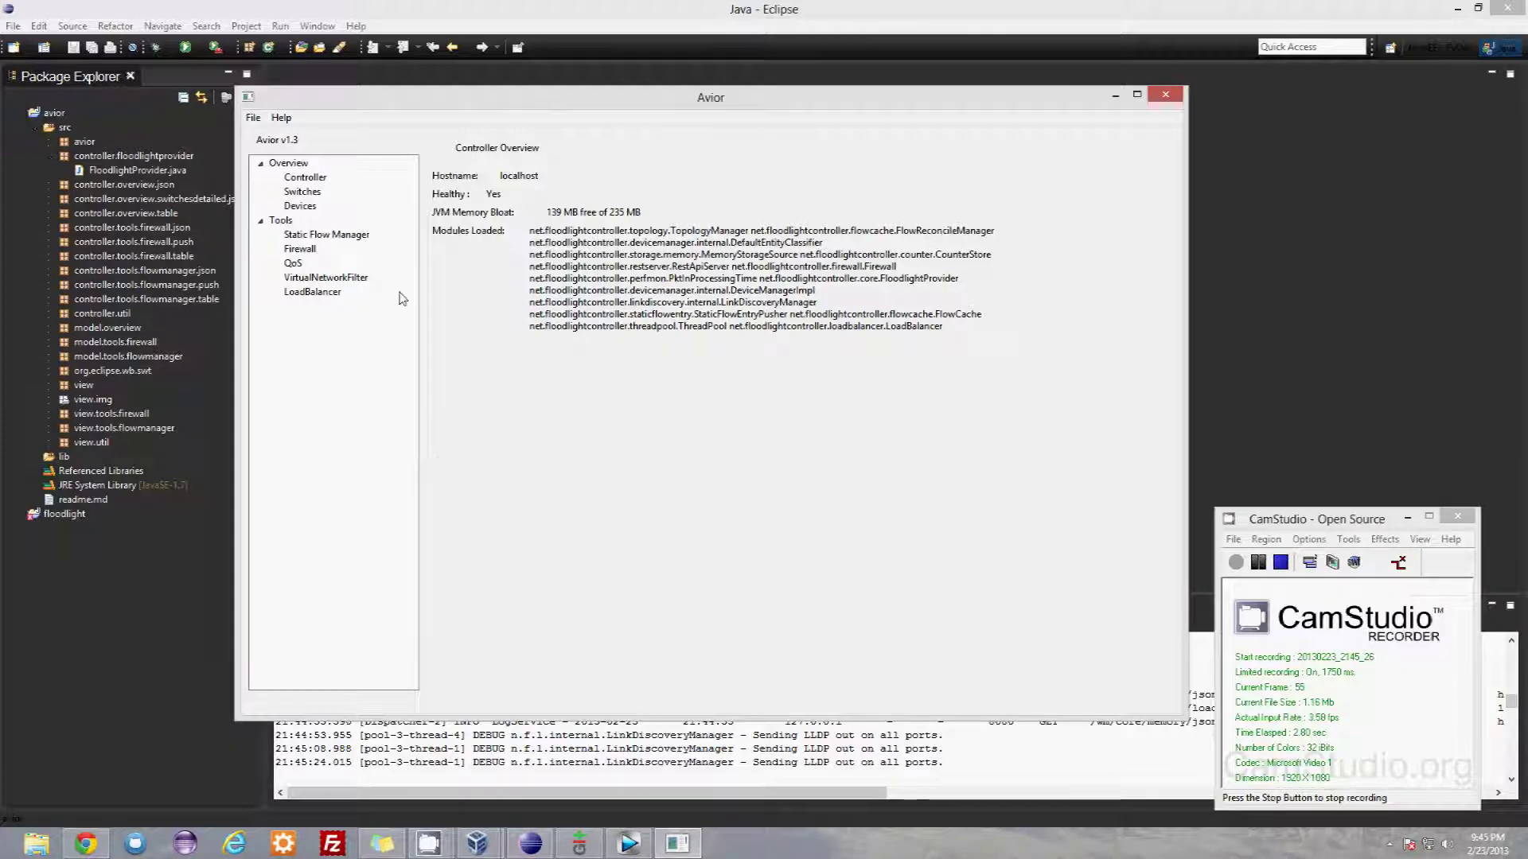
Step: List all switches in the overview and open the details of switch 00:00:00:00:00:00:00:28
{"action": "left_click", "coordinate": [296, 197]}
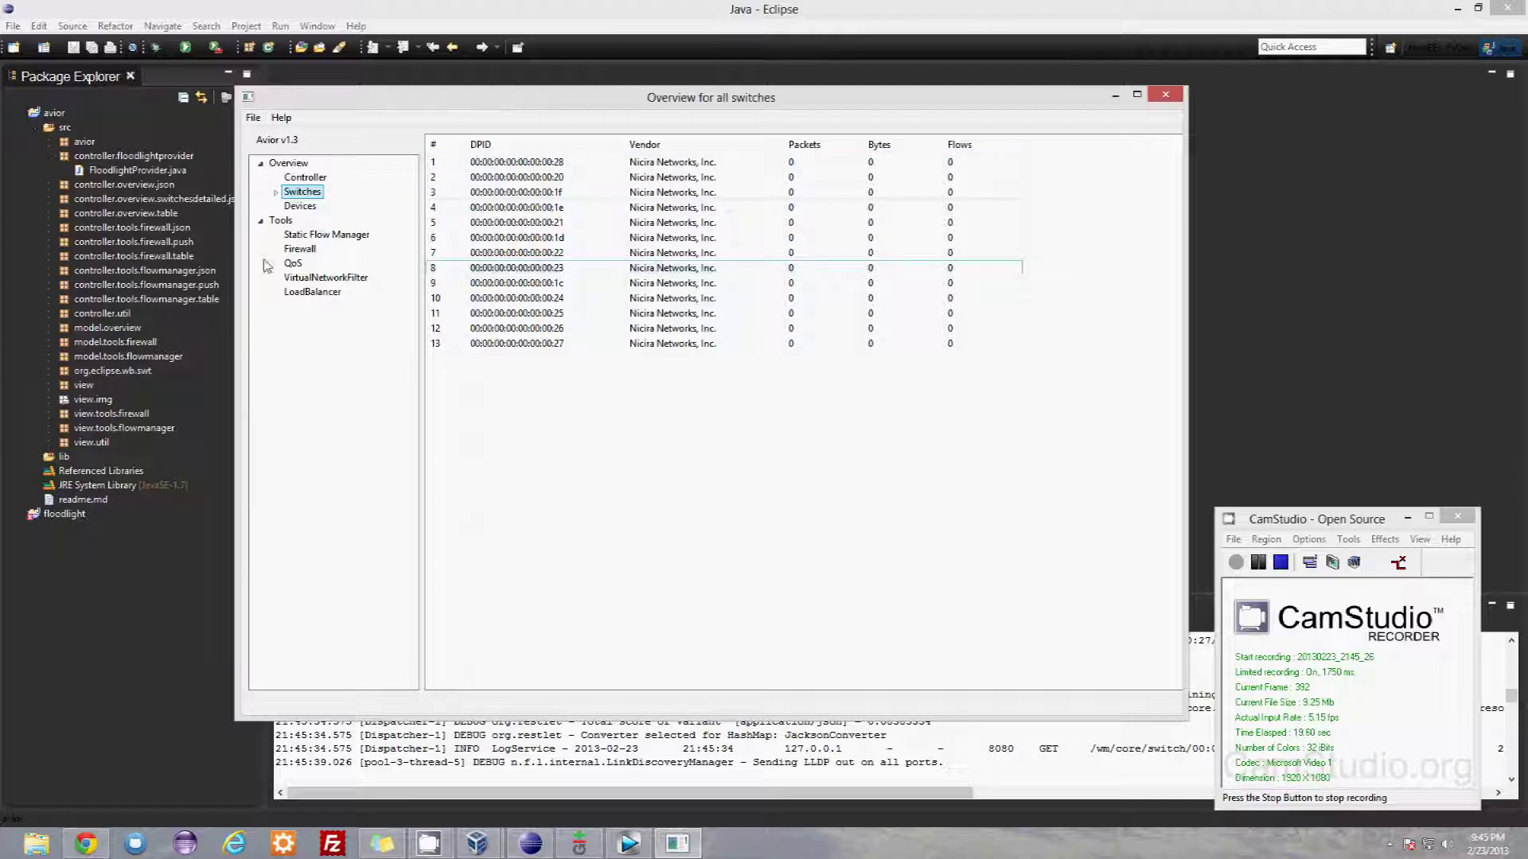
{"action": "left_click", "coordinate": [277, 194]}
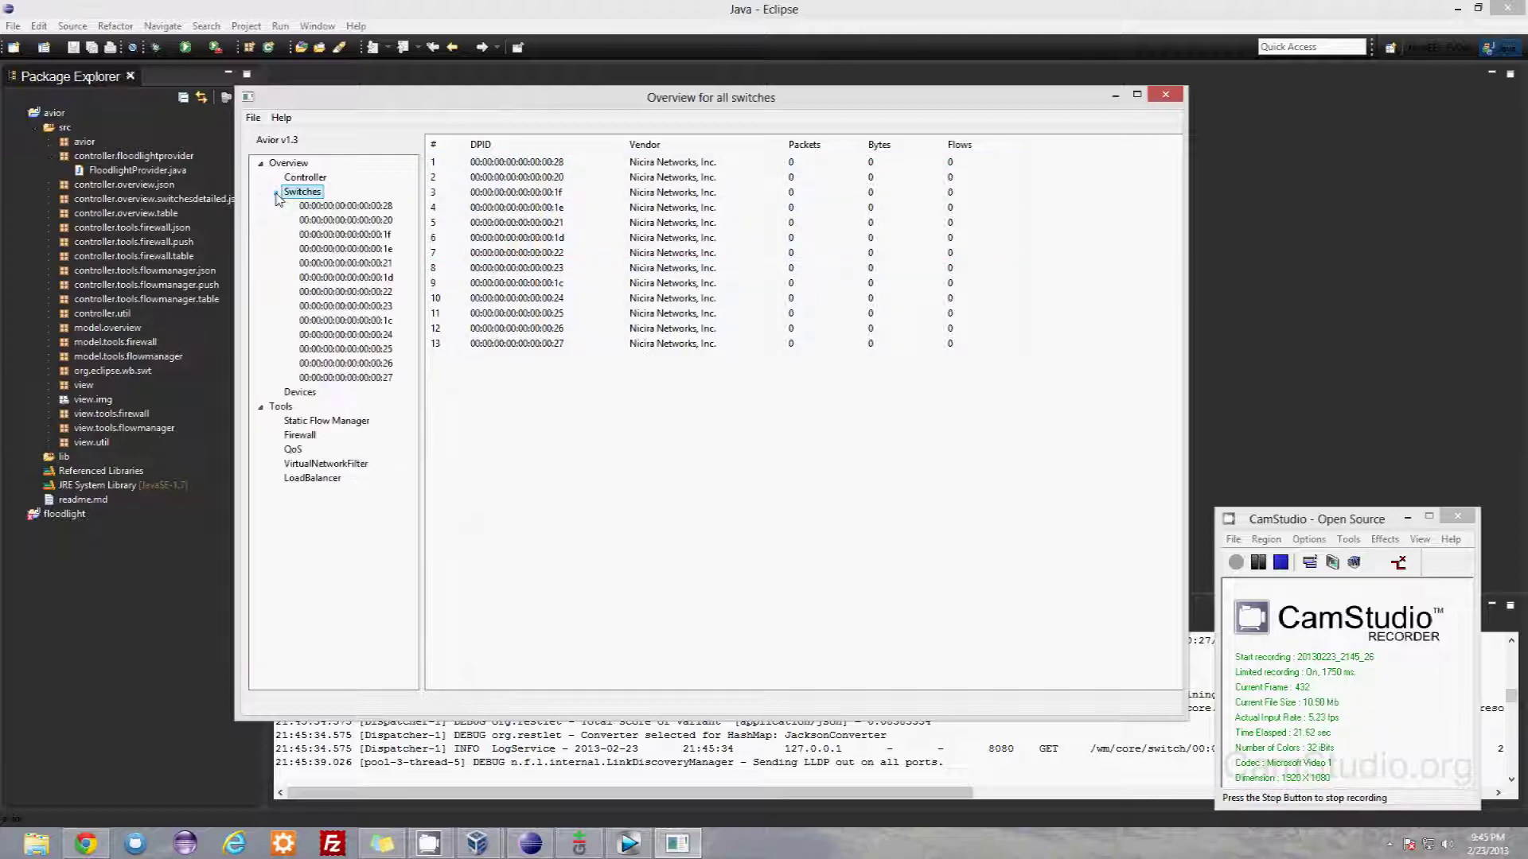
{"action": "left_click", "coordinate": [350, 207]}
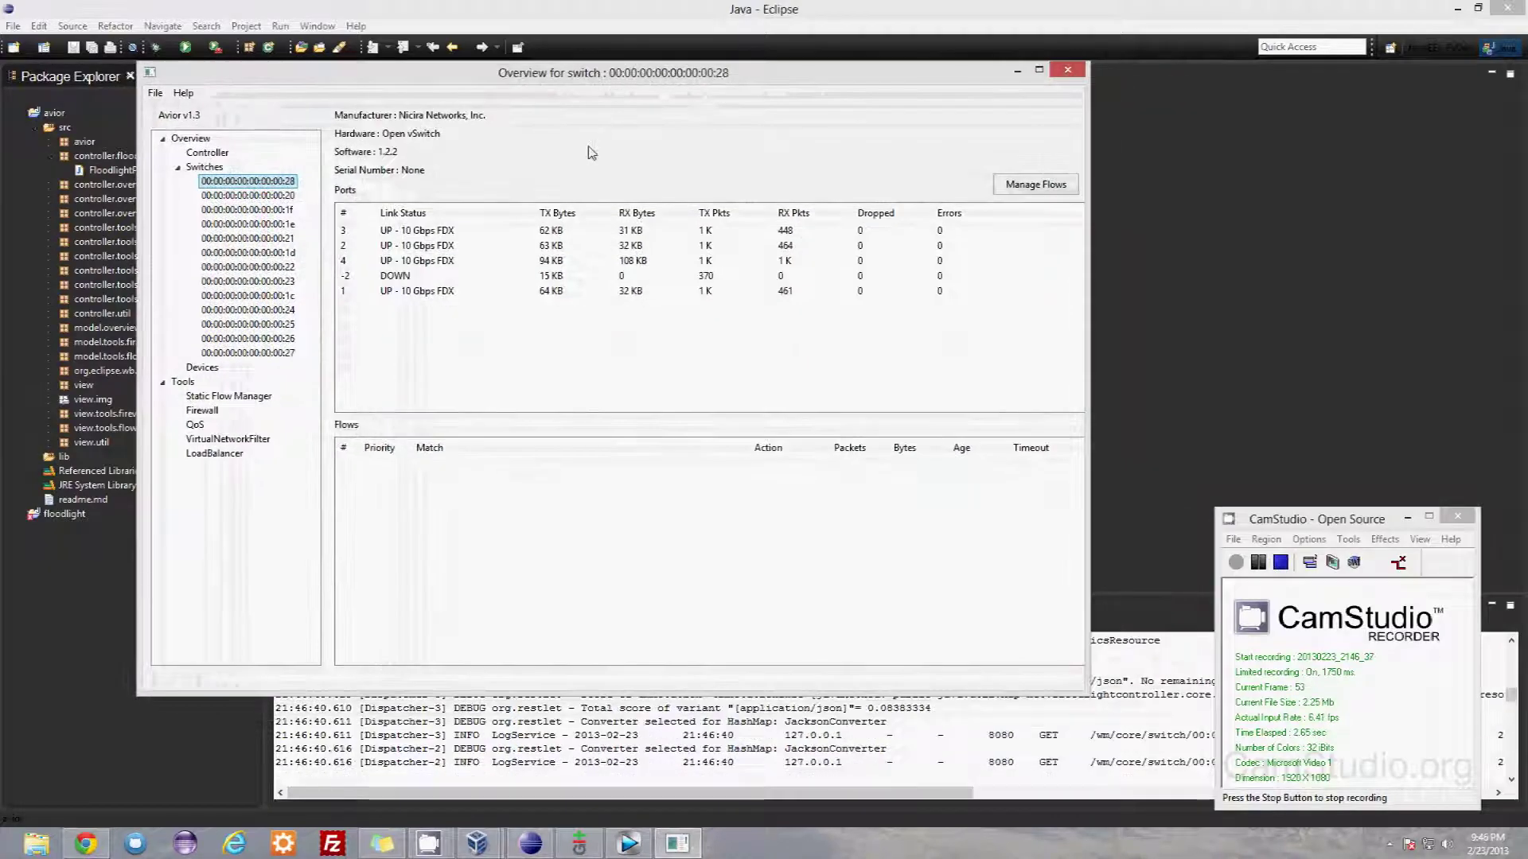
{"action": "left_click_drag", "start_coordinate": [573, 77], "coordinate": [454, 82]}
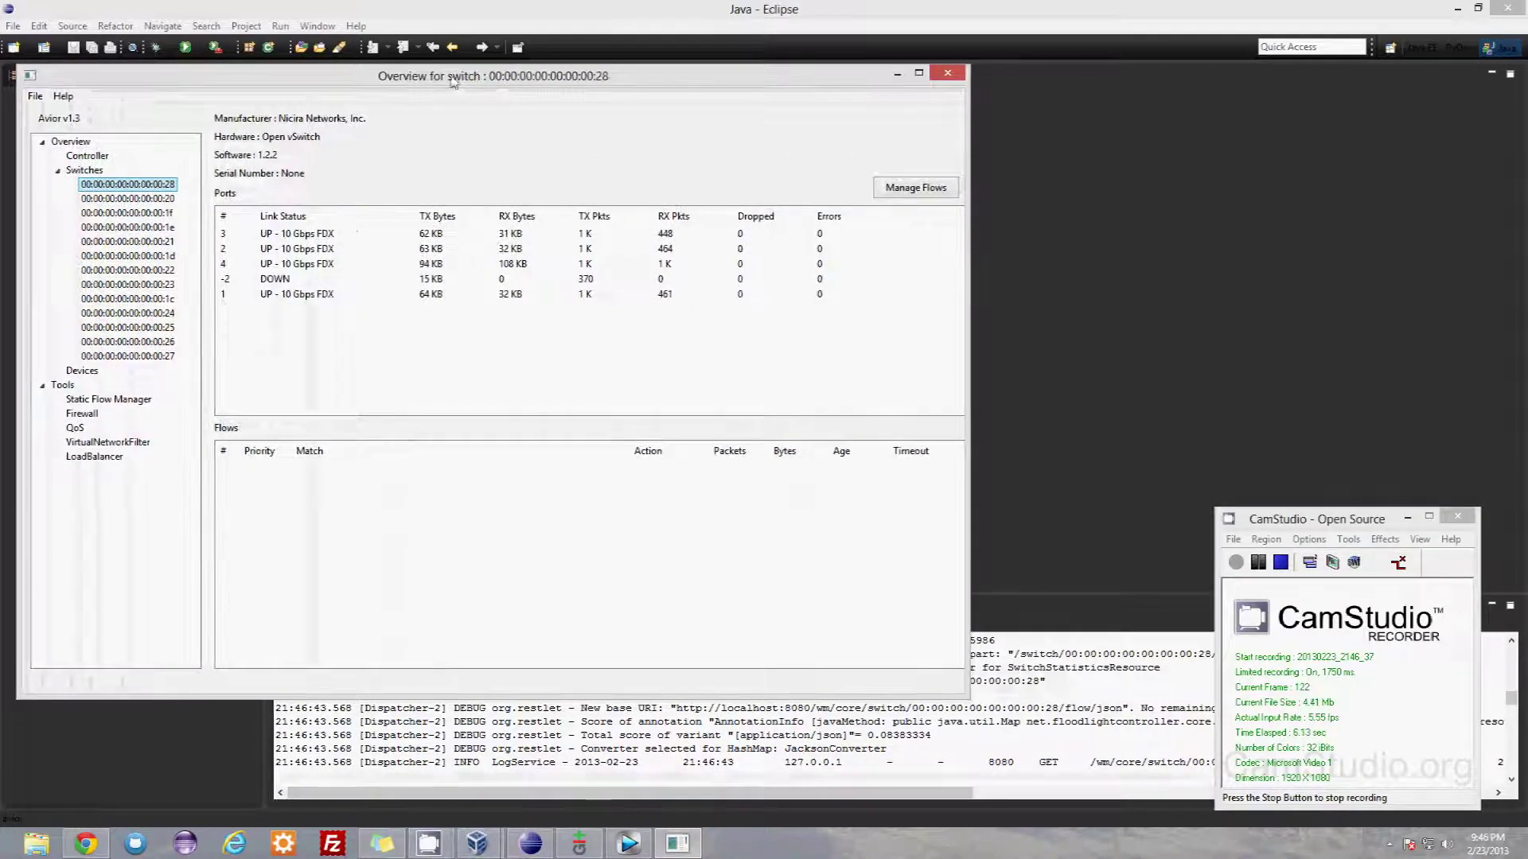
Step: In the Static Flow Manager, create a new flow named test with priority 5 on switch 00:00:00:00:00:00:00:28
{"action": "double_click", "coordinate": [109, 399]}
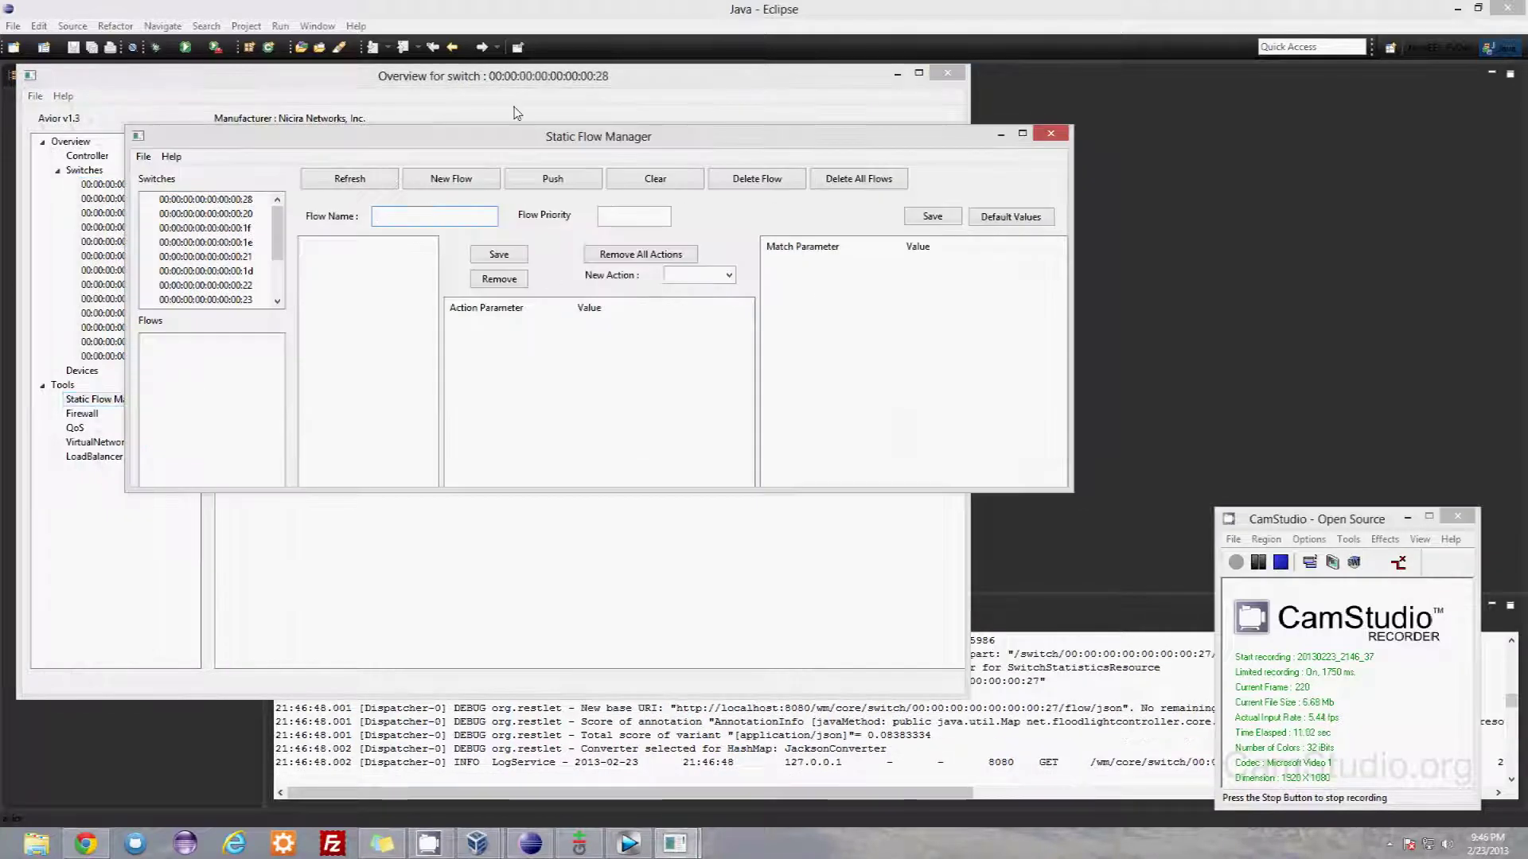
{"action": "left_click_drag", "start_coordinate": [592, 149], "coordinate": [830, 428]}
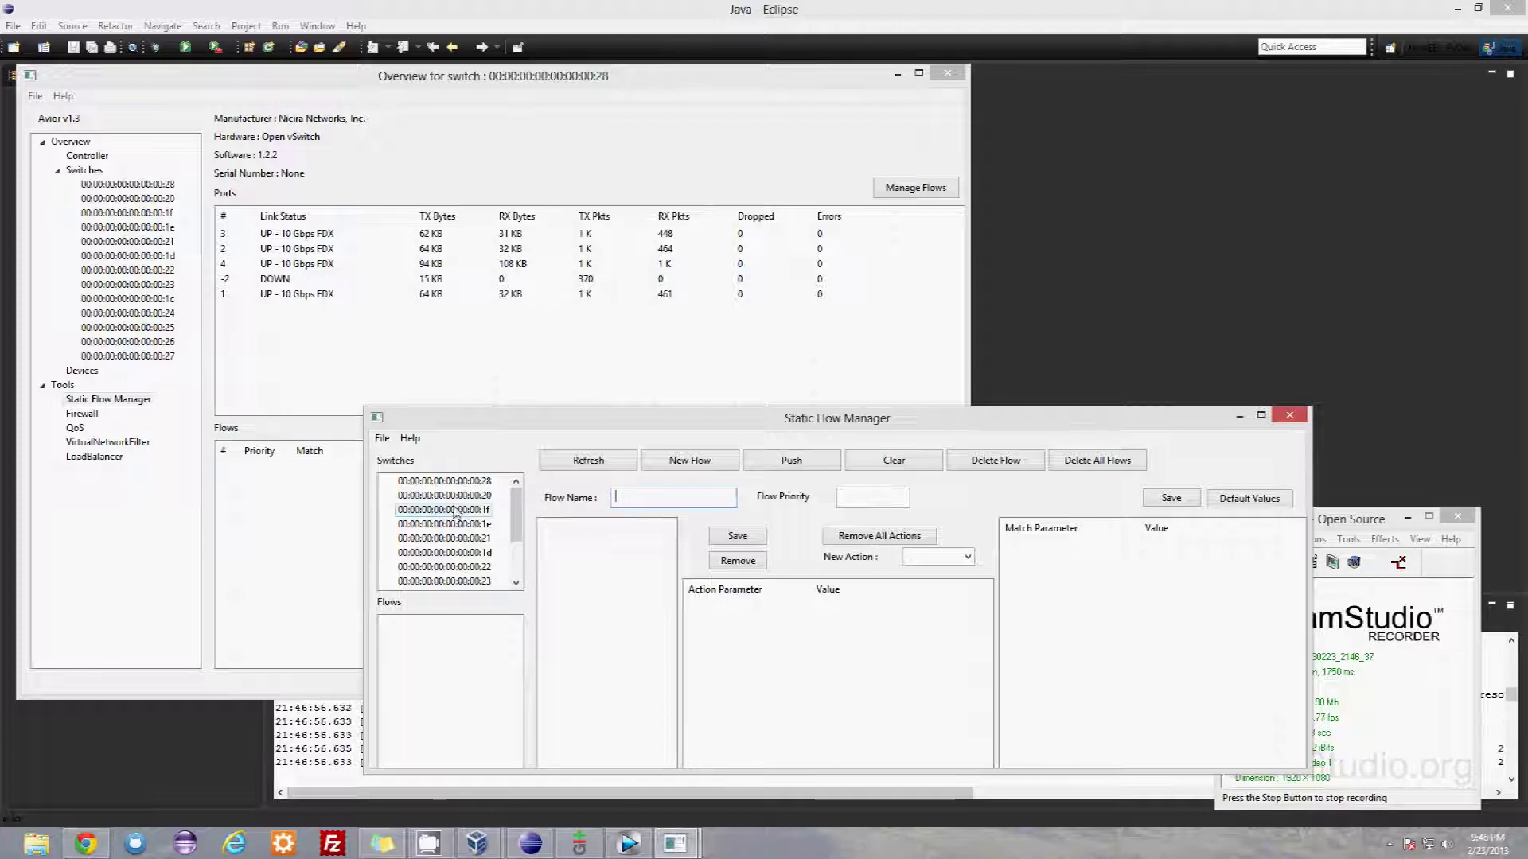
{"action": "left_click", "coordinate": [478, 482]}
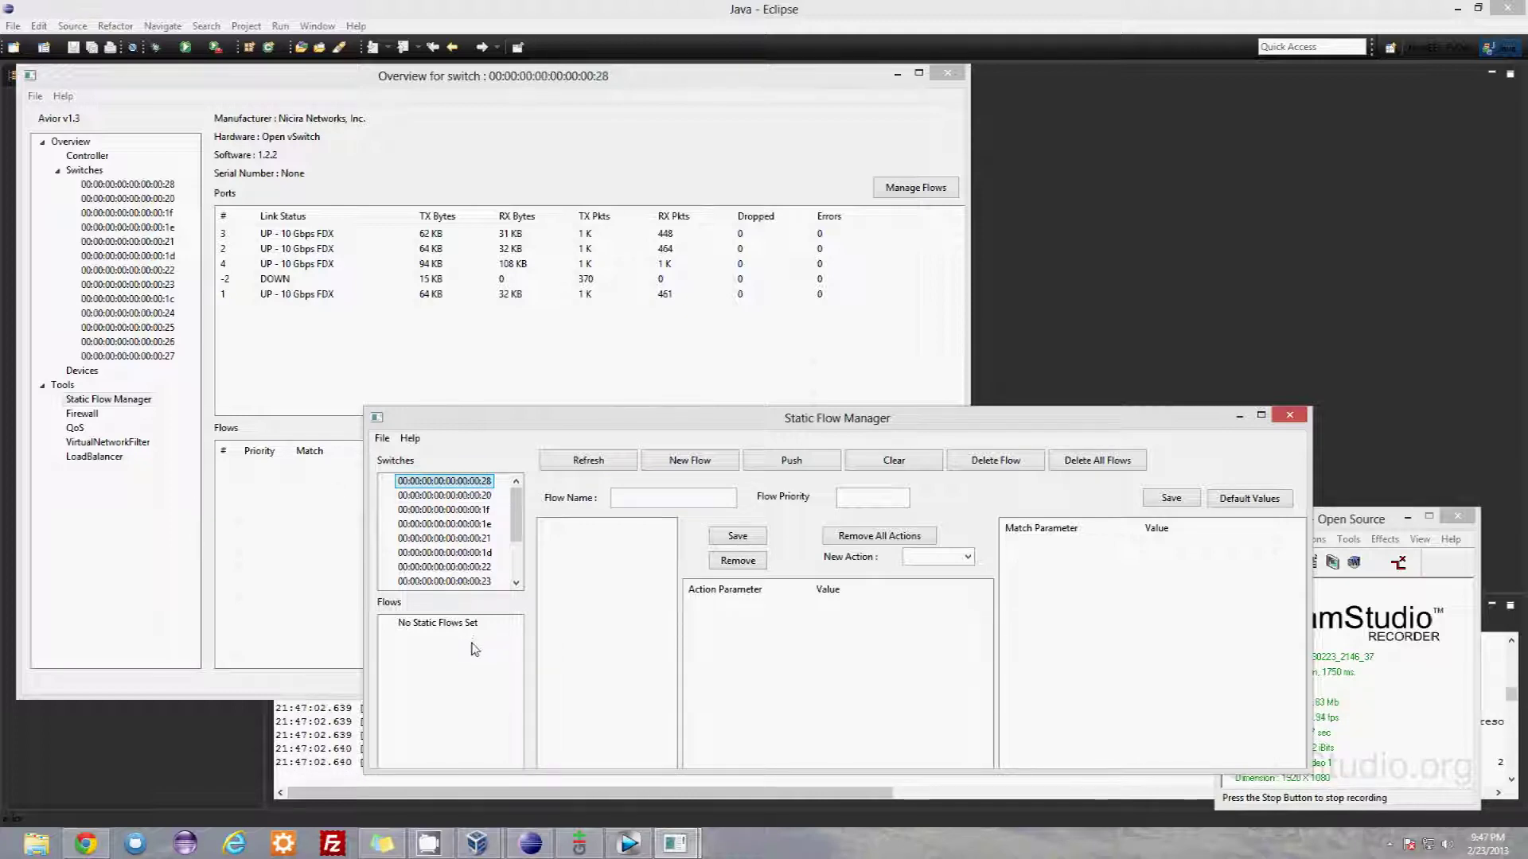
{"action": "left_click", "coordinate": [674, 465]}
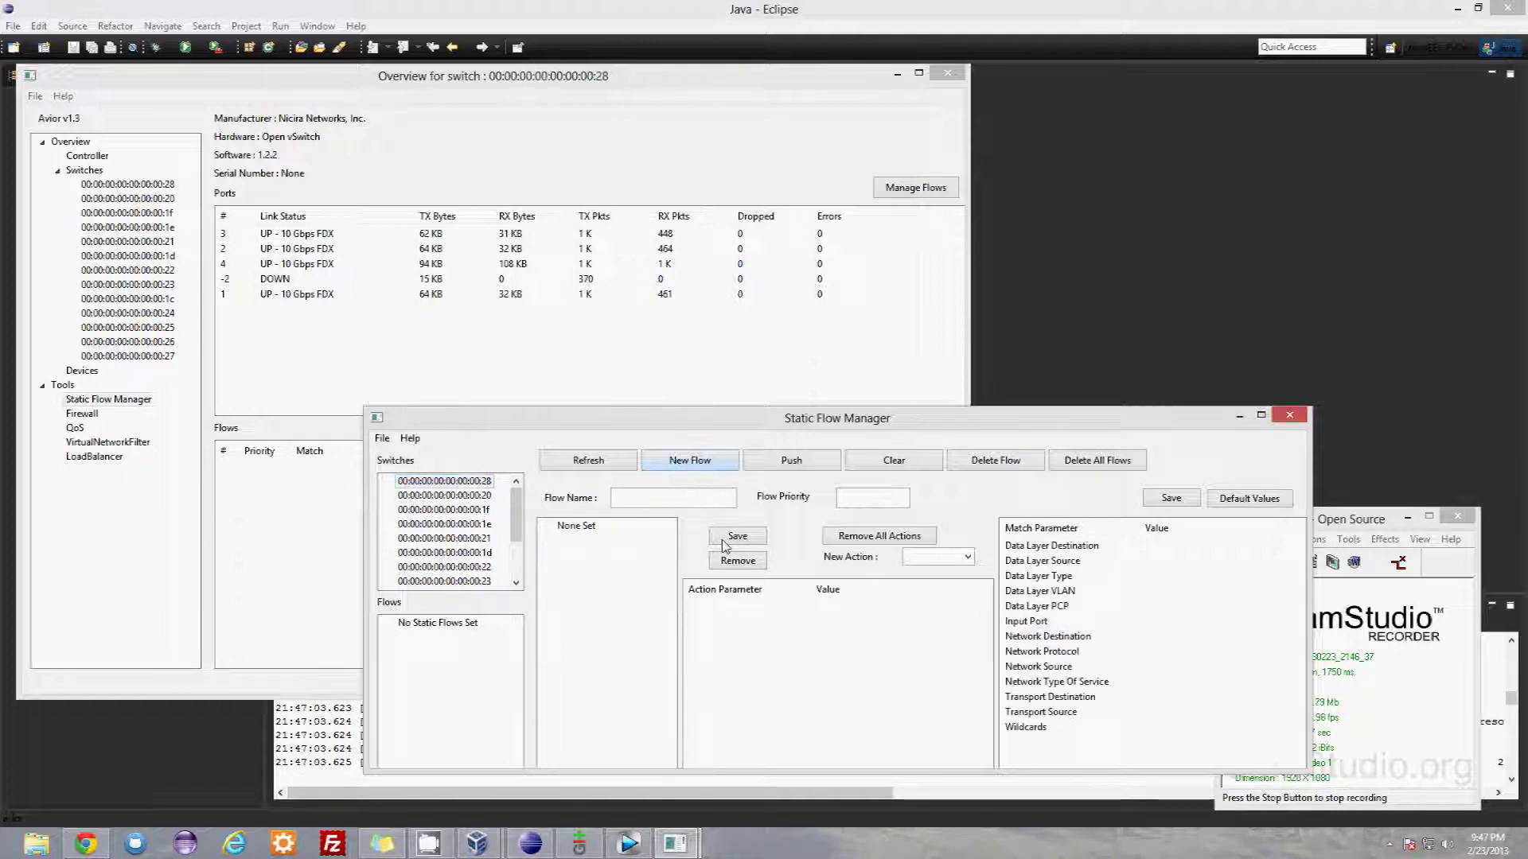
{"action": "left_click", "coordinate": [637, 504]}
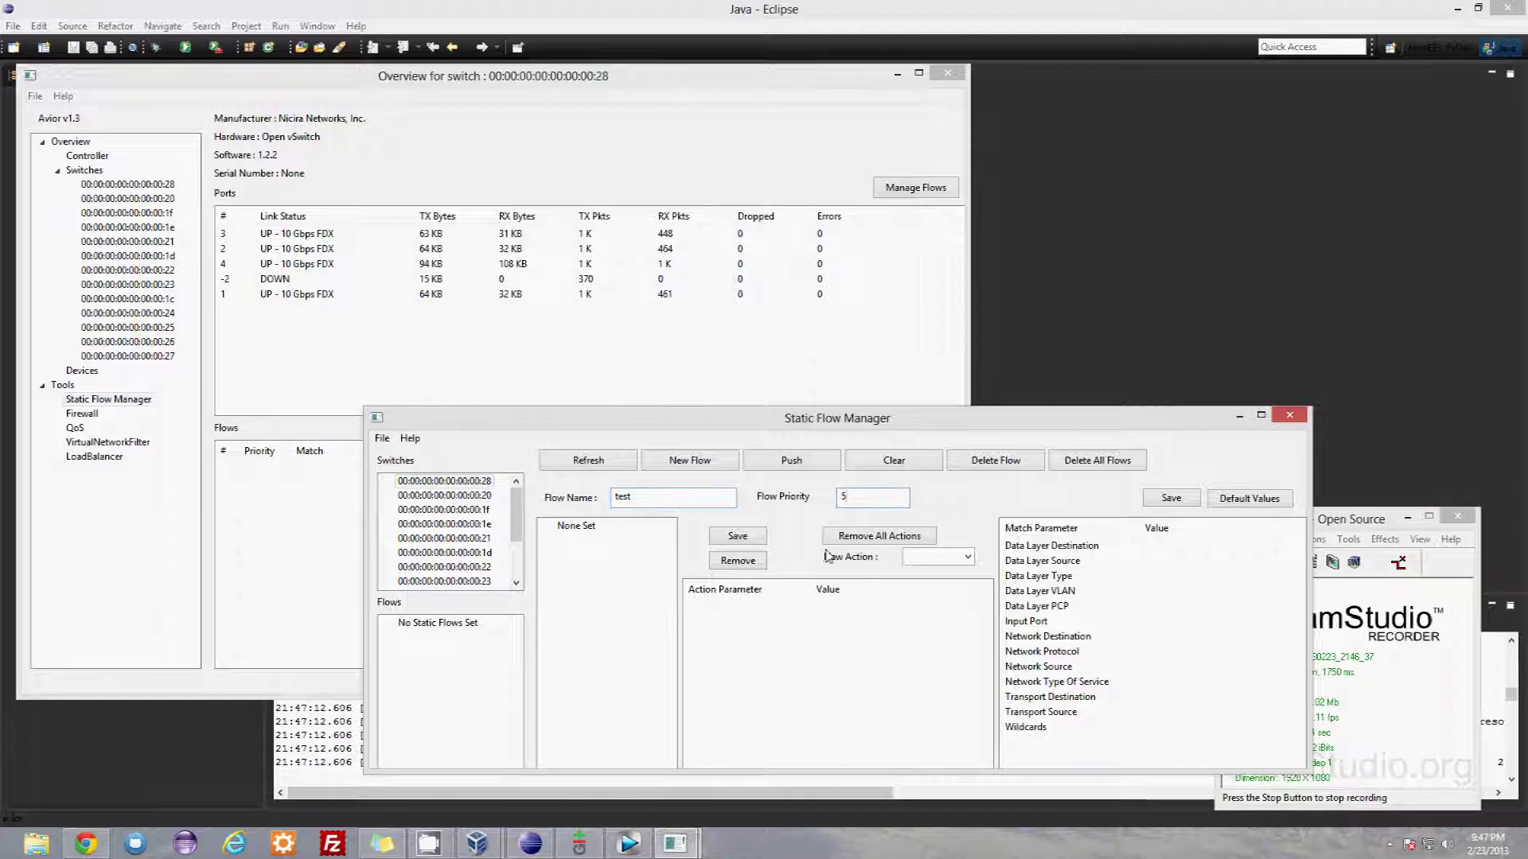
Step: Choose output as the new action for the test flow
{"action": "left_click", "coordinate": [968, 557]}
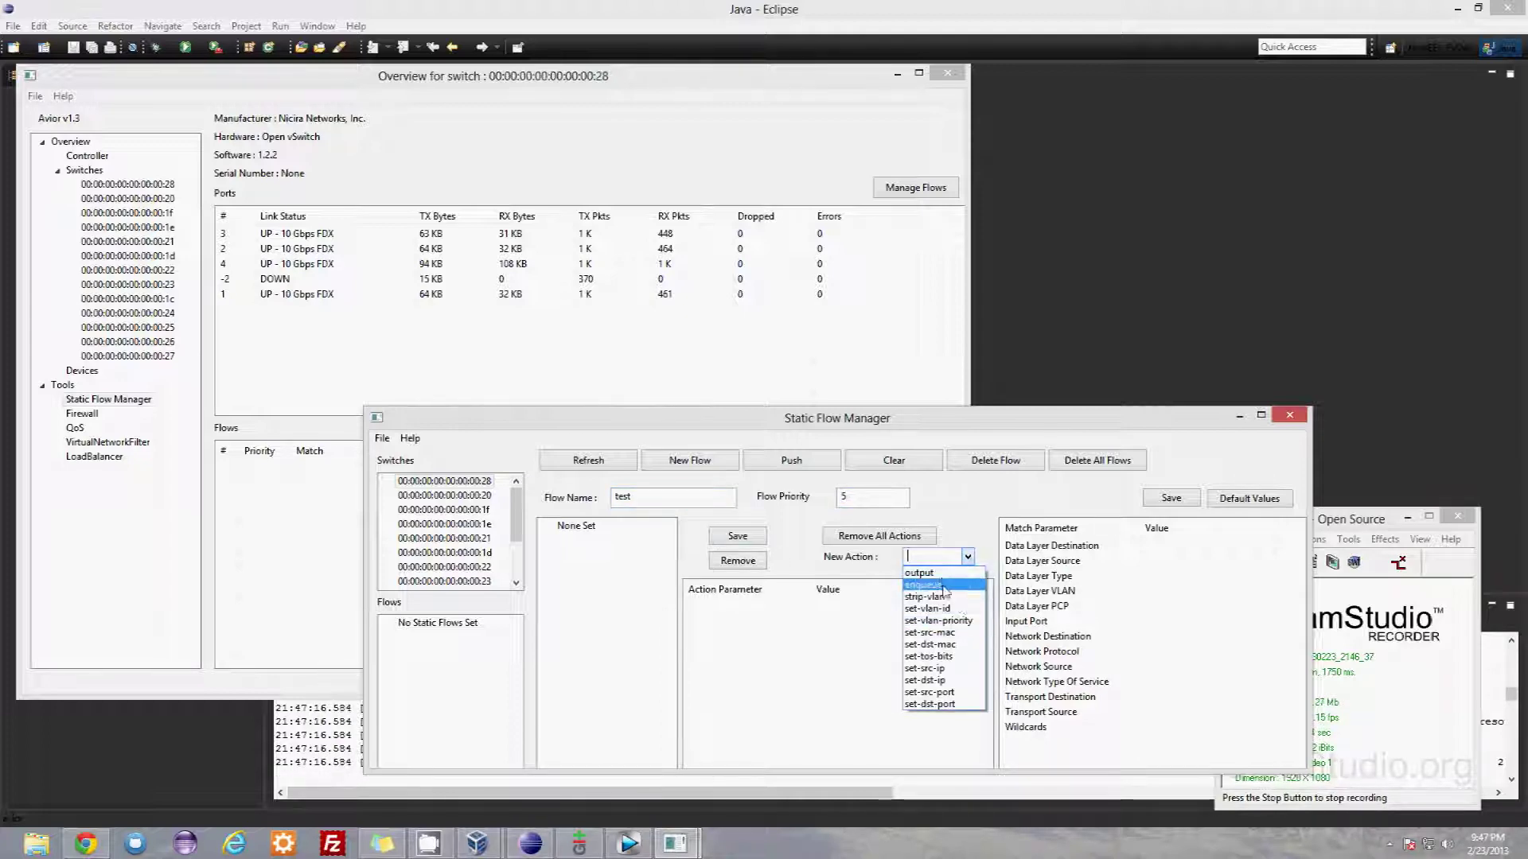
{"action": "left_click", "coordinate": [938, 574]}
{"action": "left_click", "coordinate": [856, 604]}
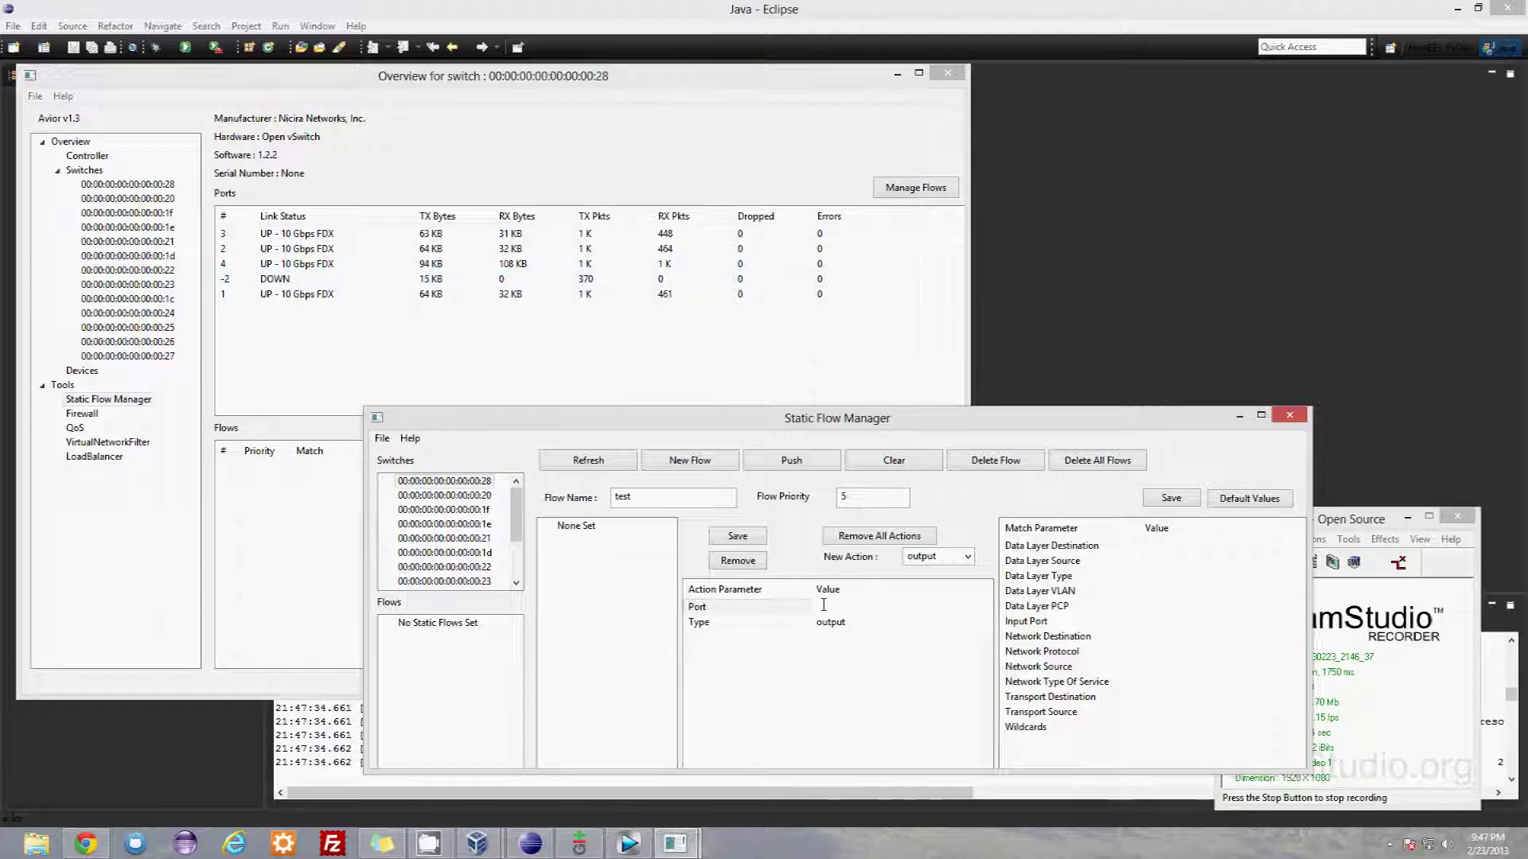
Step: Try to save the output action with port 6
{"action": "left_click", "coordinate": [824, 606]}
{"action": "type", "text": "6"}
{"action": "left_click", "coordinate": [740, 538]}
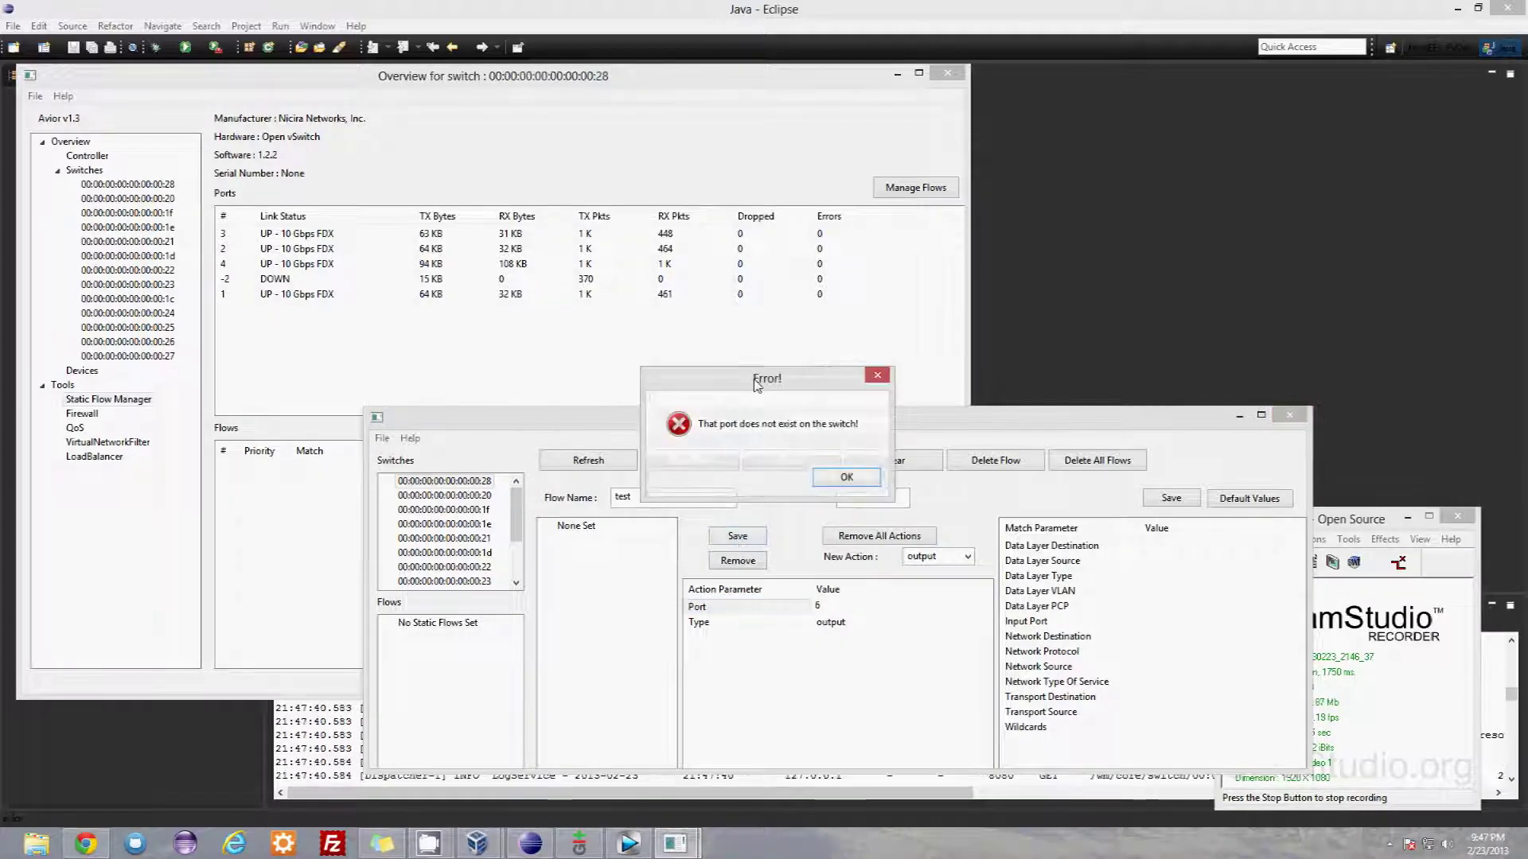
{"action": "left_click", "coordinate": [845, 477]}
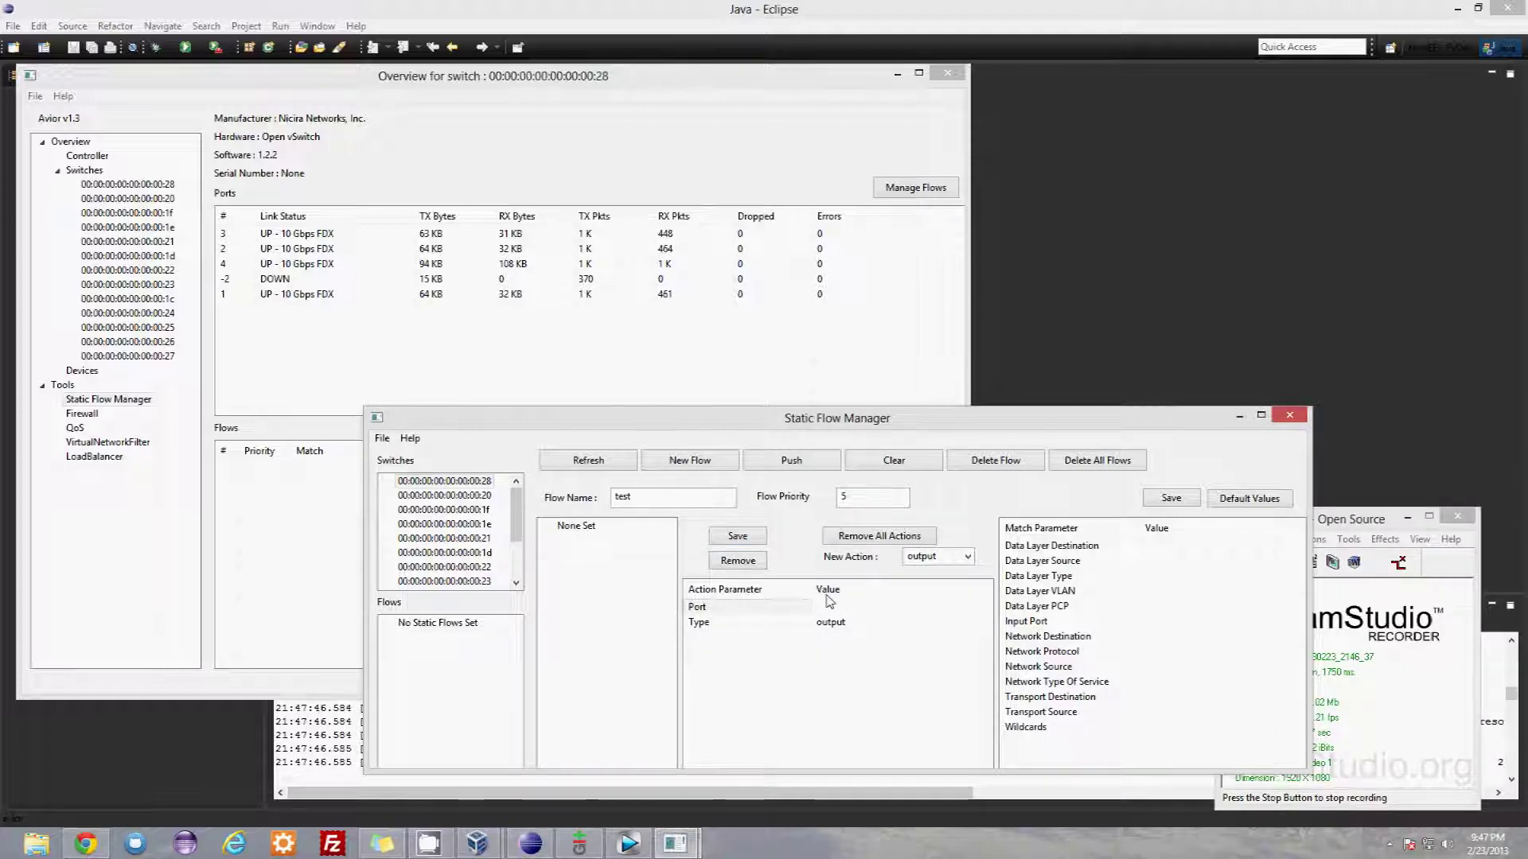
Step: Set the output action's port to 3 and save the action
{"action": "left_click", "coordinate": [737, 536]}
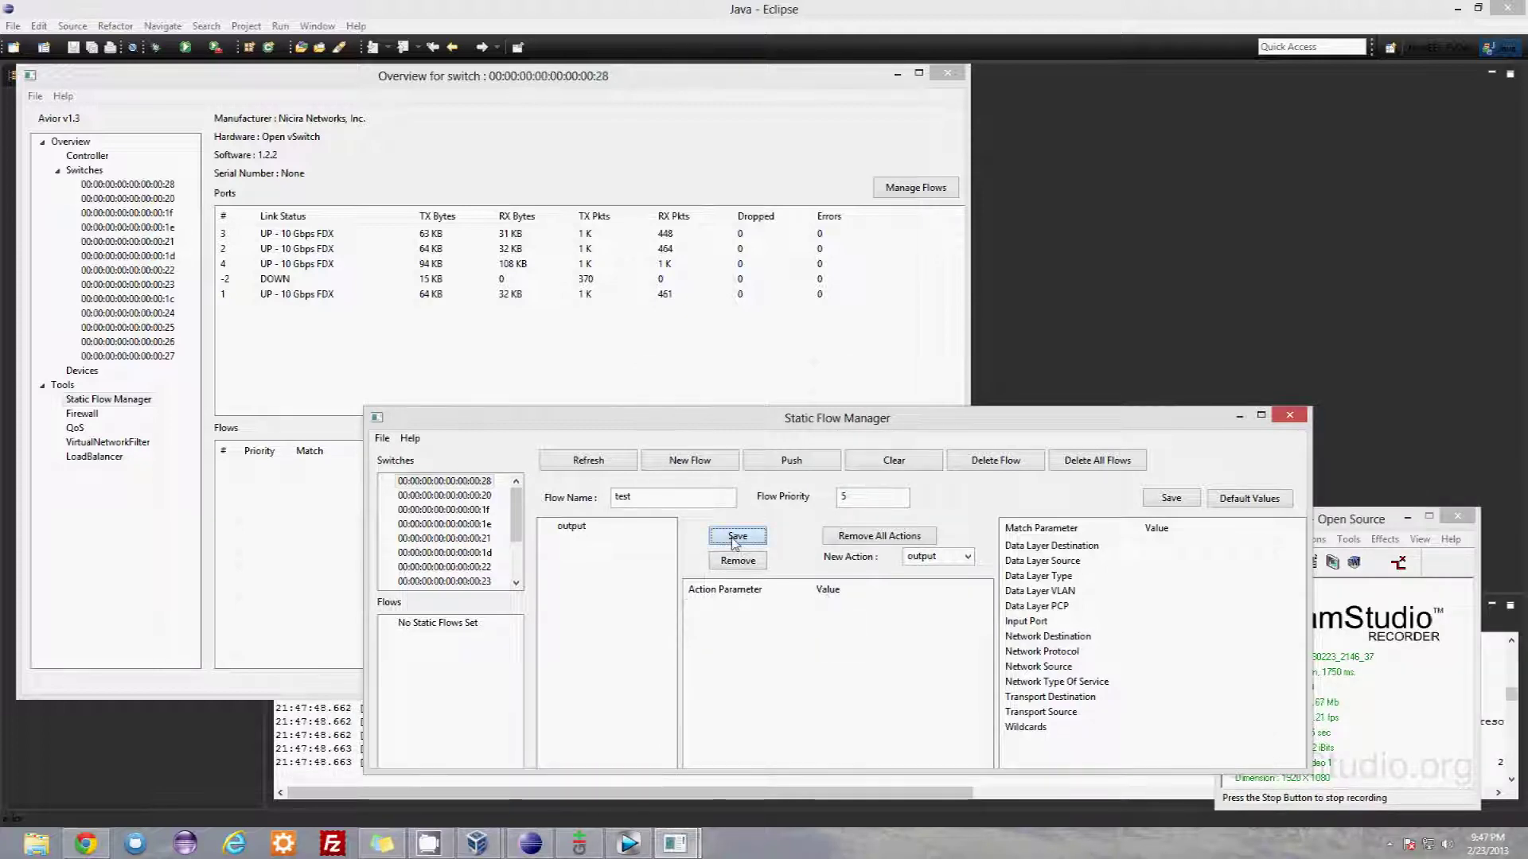
{"action": "left_click", "coordinate": [566, 527]}
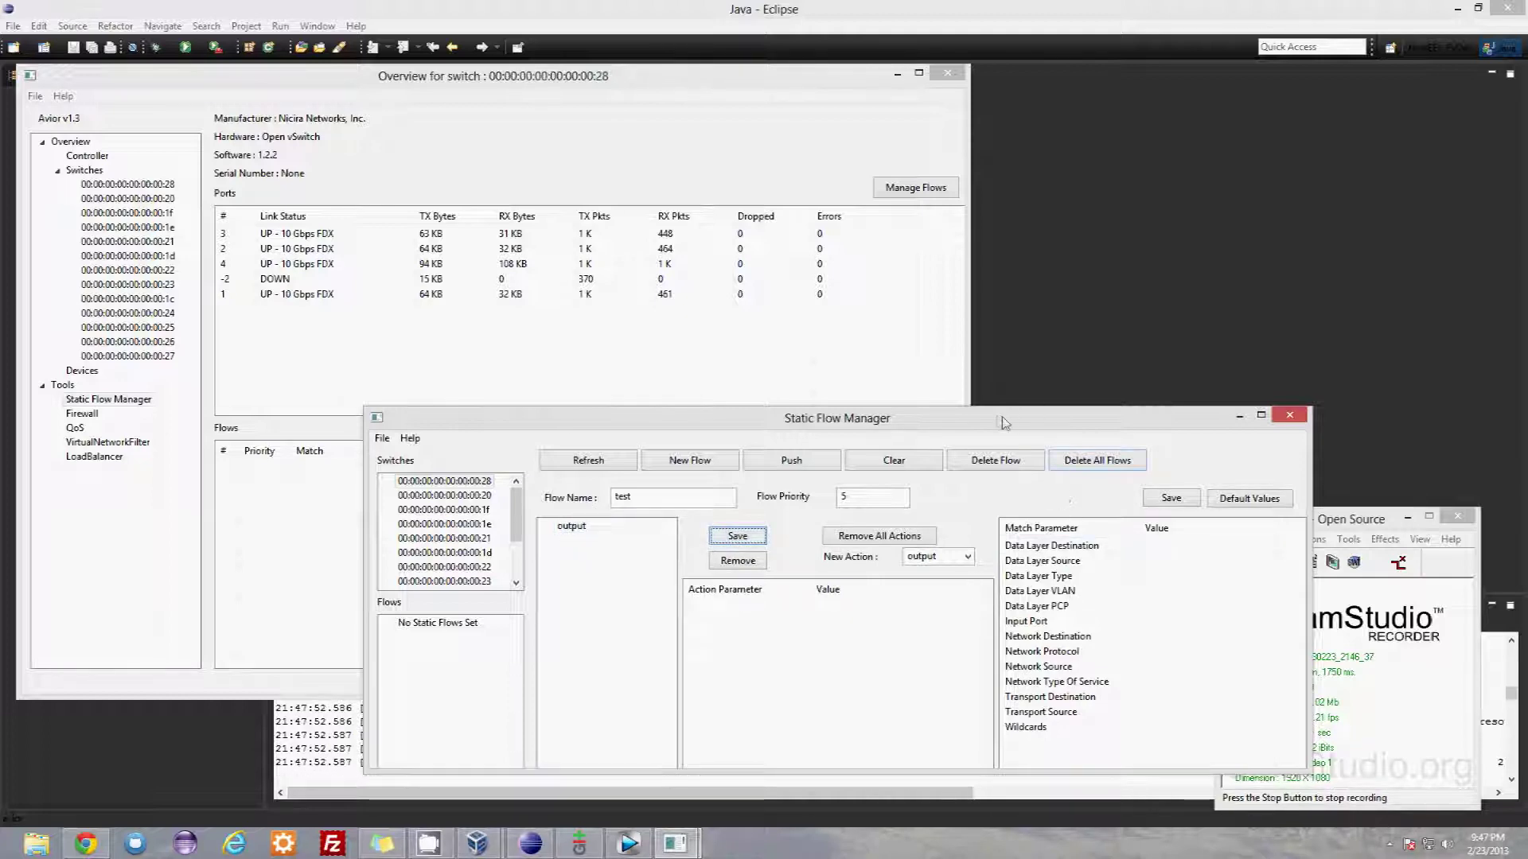
Step: Set the flow's Input Port match parameter to 1 and save the match values
{"action": "left_click_drag", "start_coordinate": [1040, 418], "coordinate": [991, 408]}
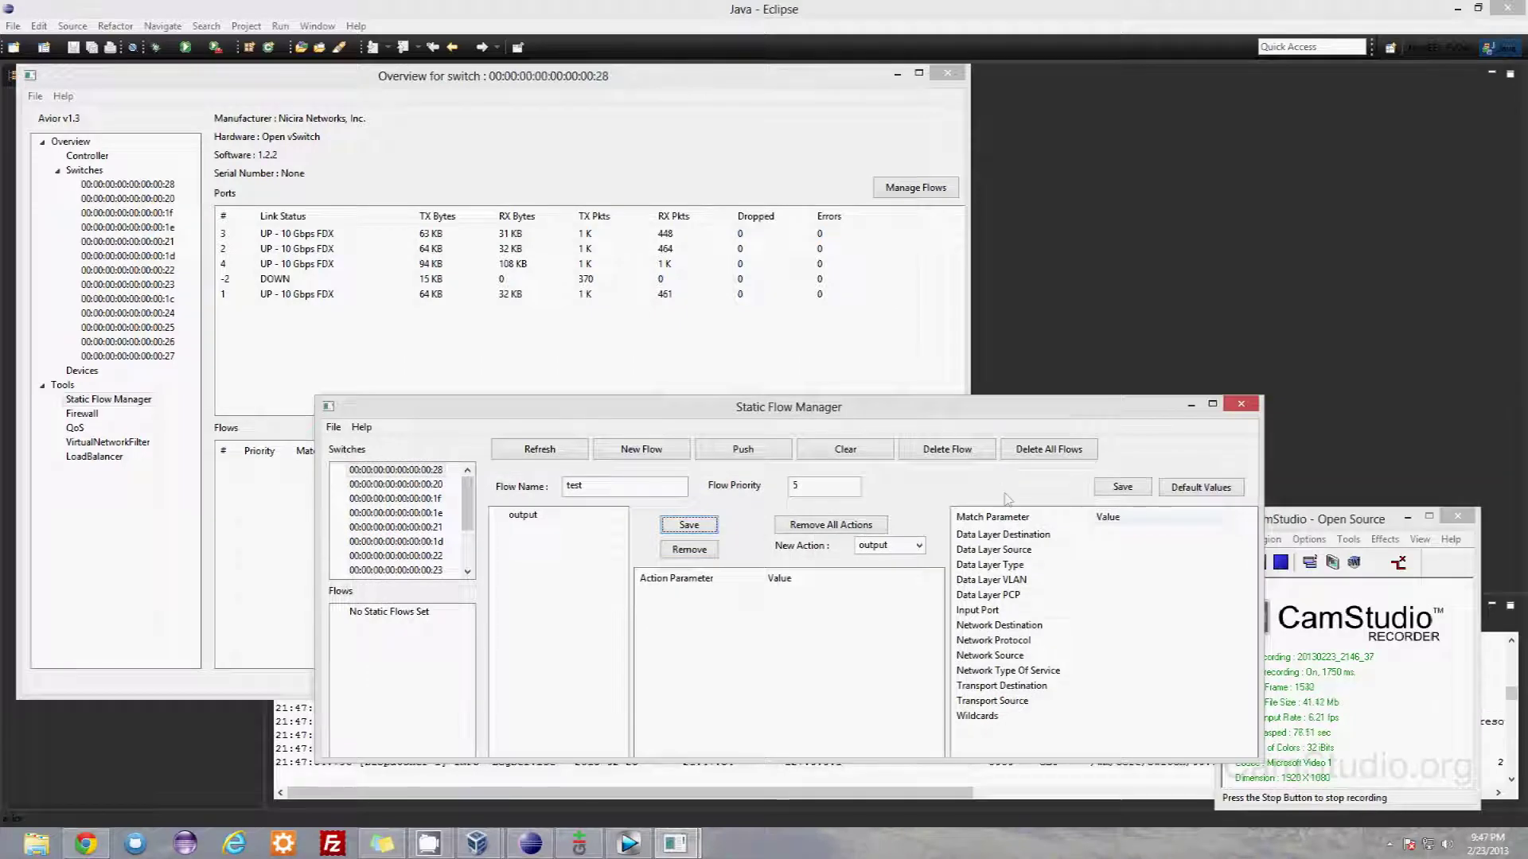
{"action": "double_click", "coordinate": [1102, 610]}
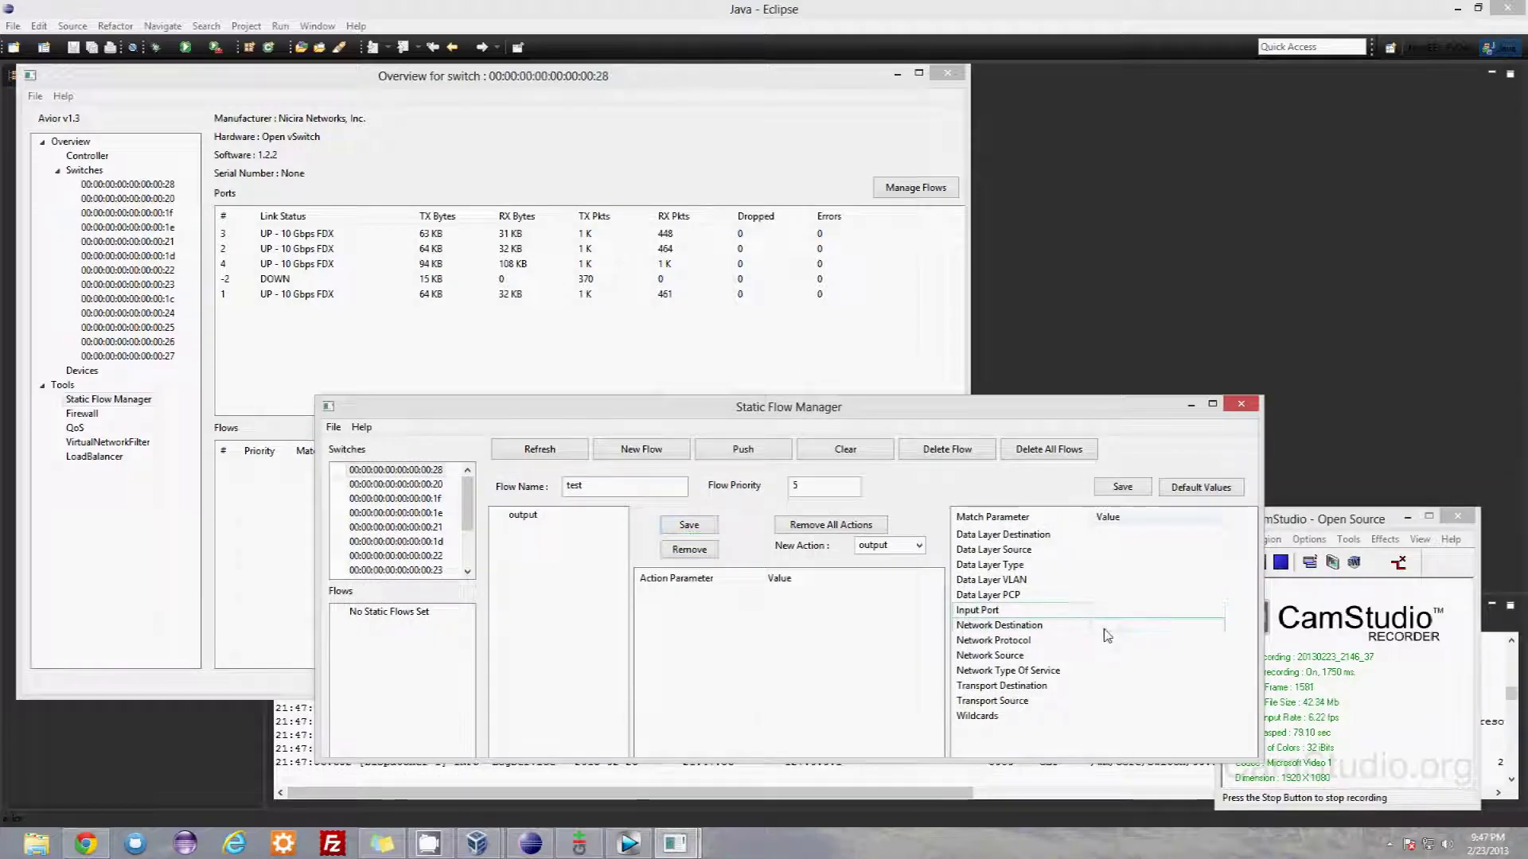
{"action": "type", "text": "1"}
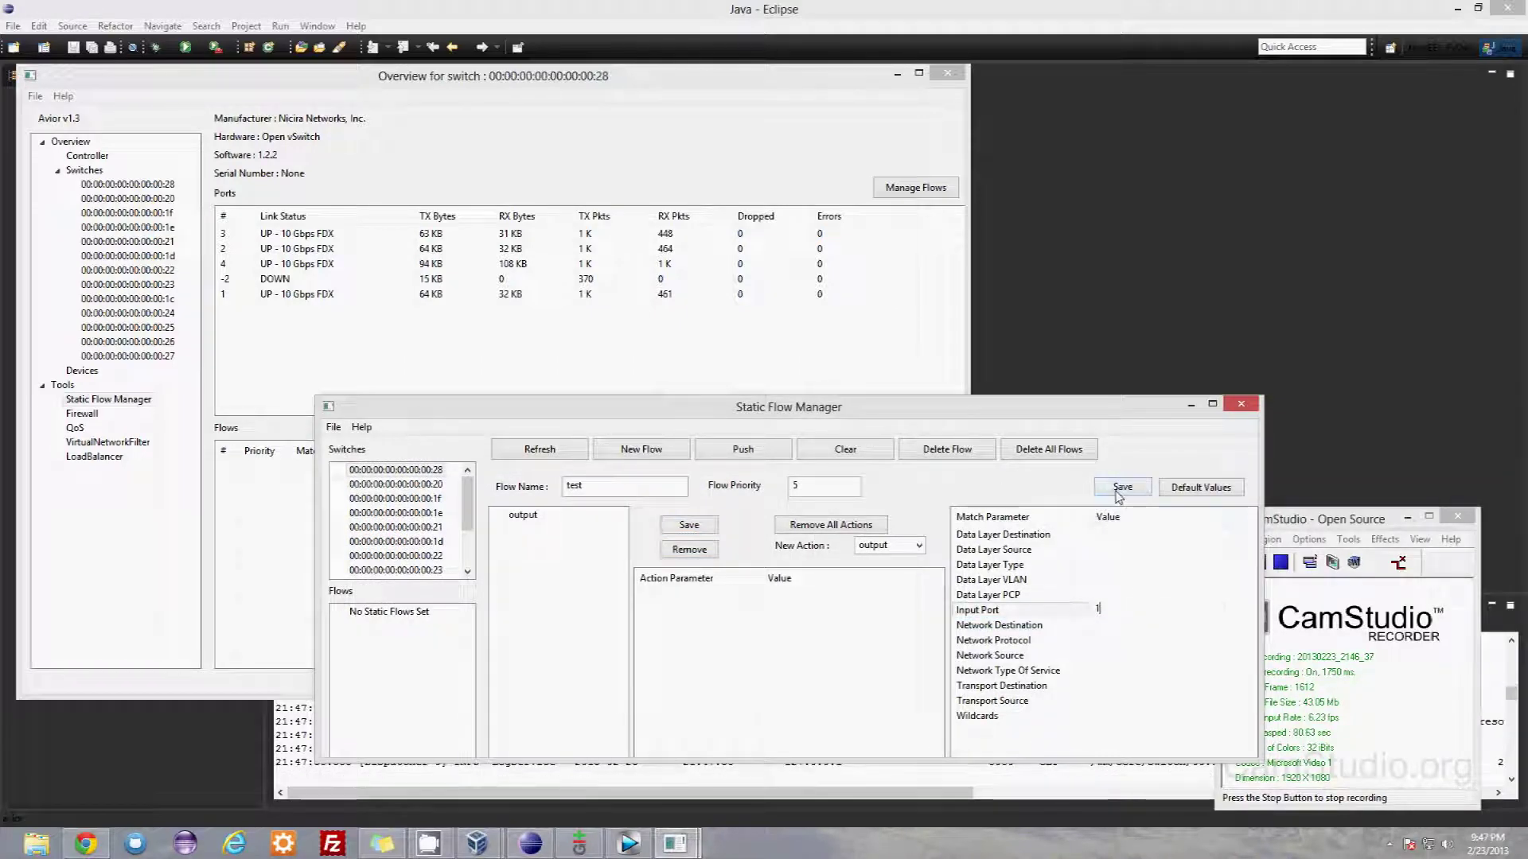
{"action": "left_click", "coordinate": [1118, 492]}
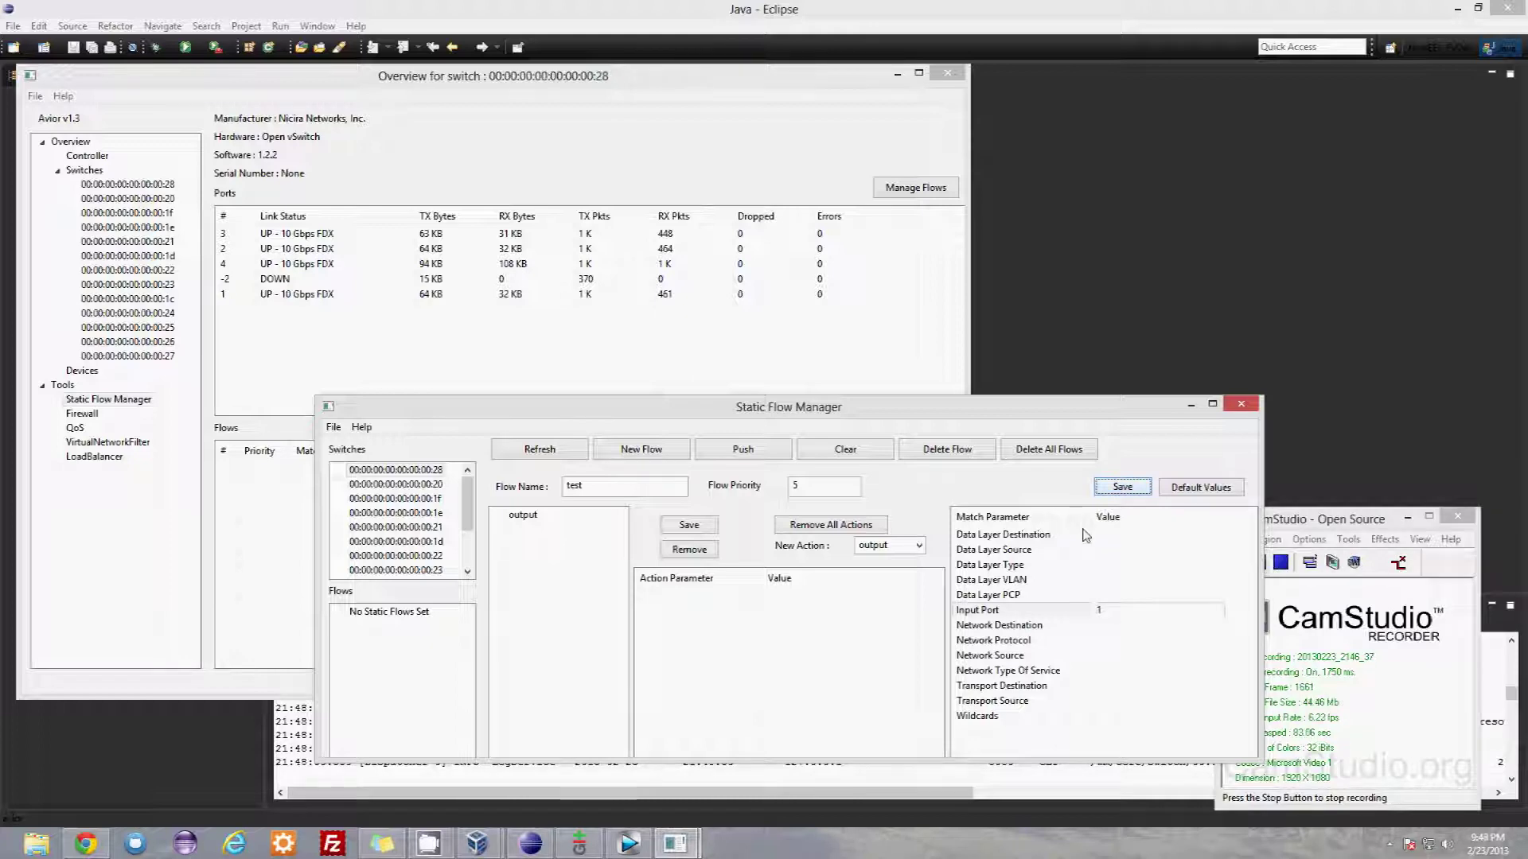
{"action": "left_click", "coordinate": [1088, 536]}
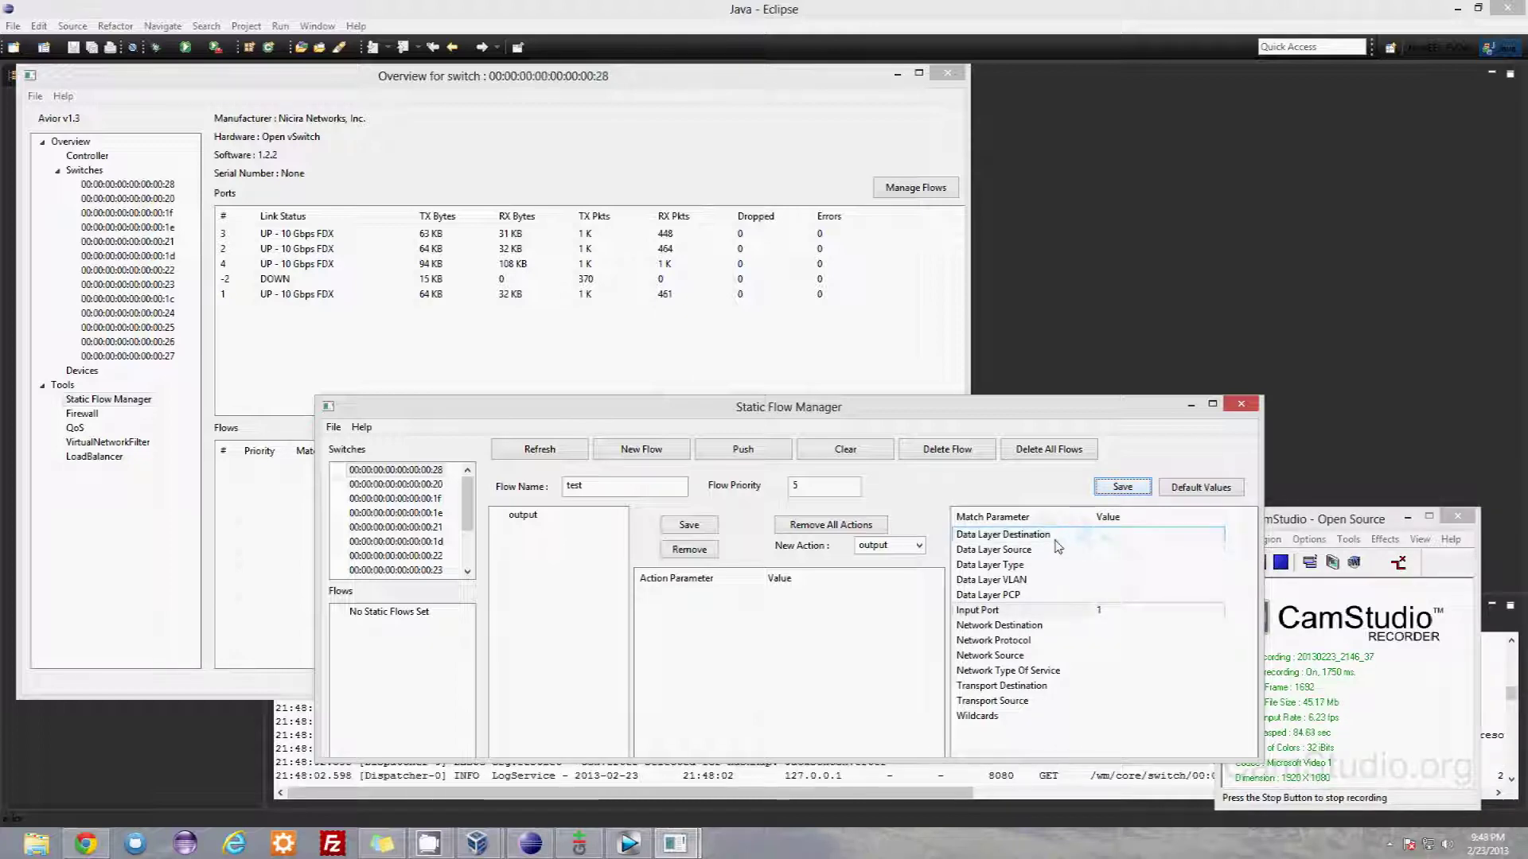
{"action": "left_click", "coordinate": [1052, 549]}
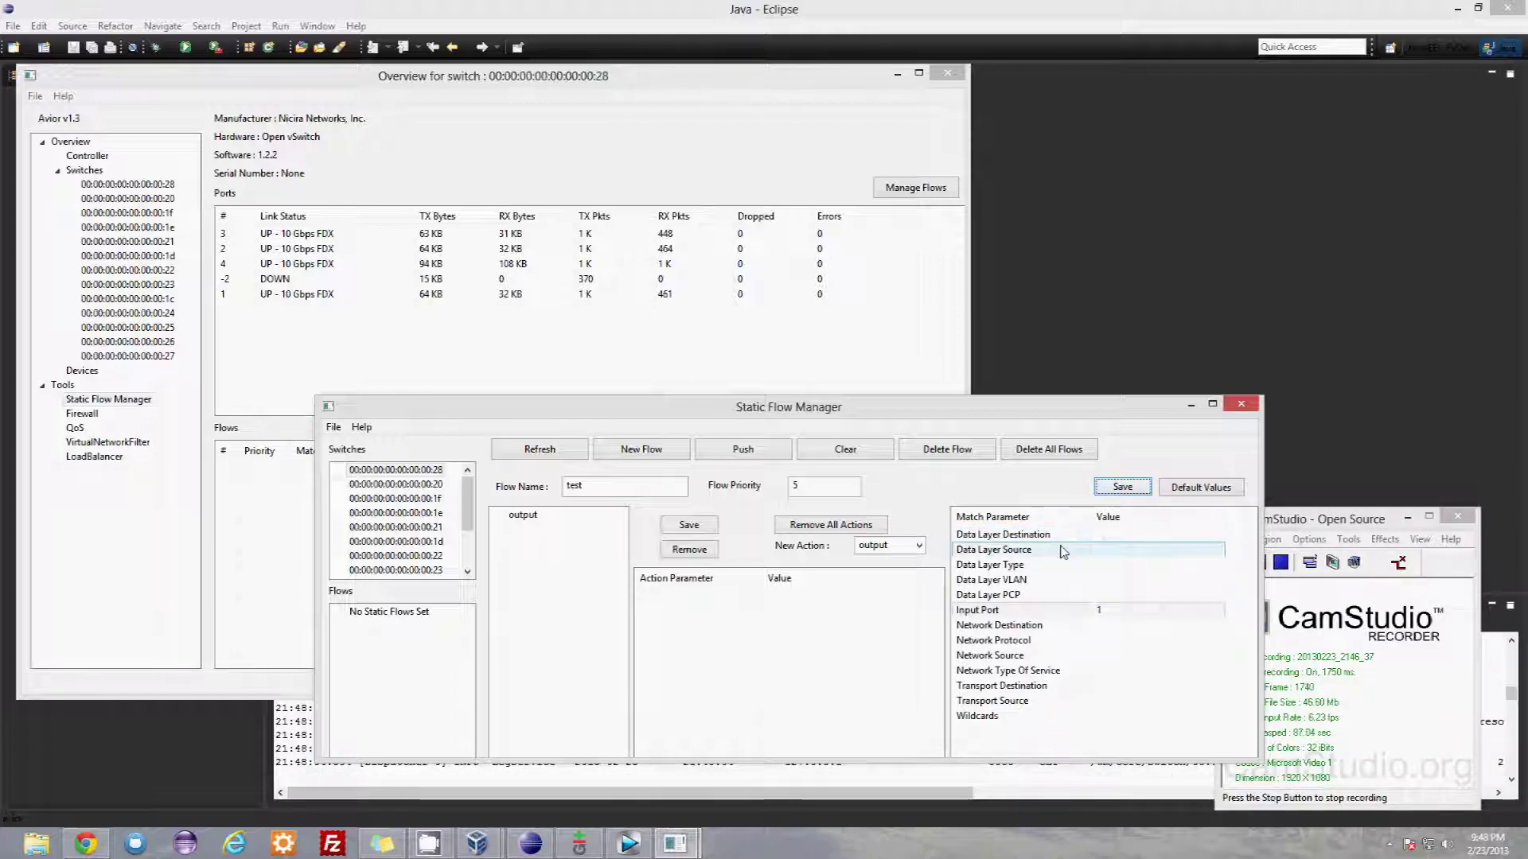
{"action": "left_click", "coordinate": [1070, 581]}
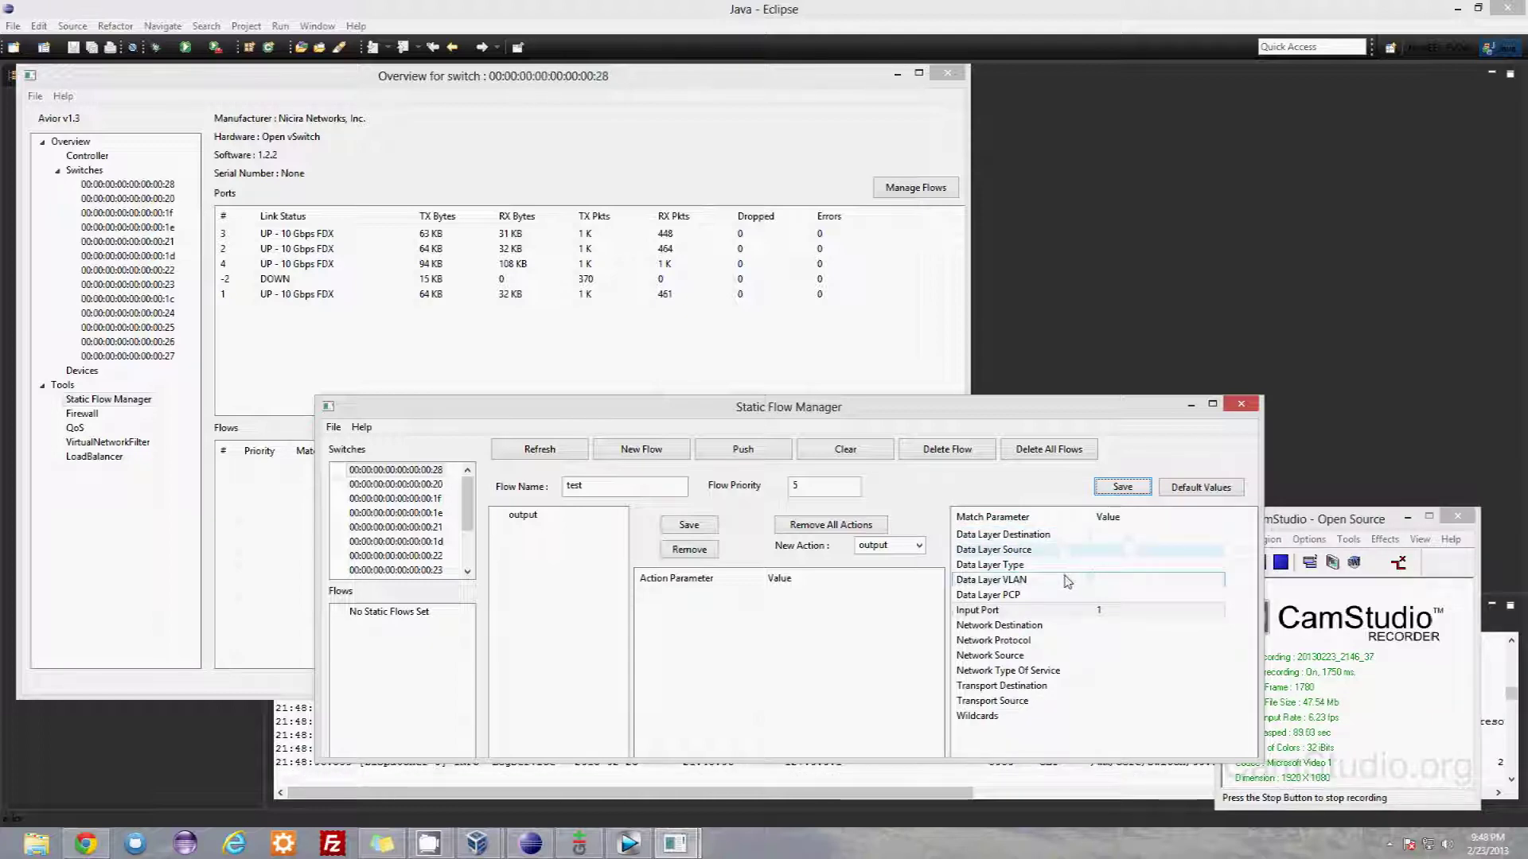
{"action": "left_click", "coordinate": [1024, 641]}
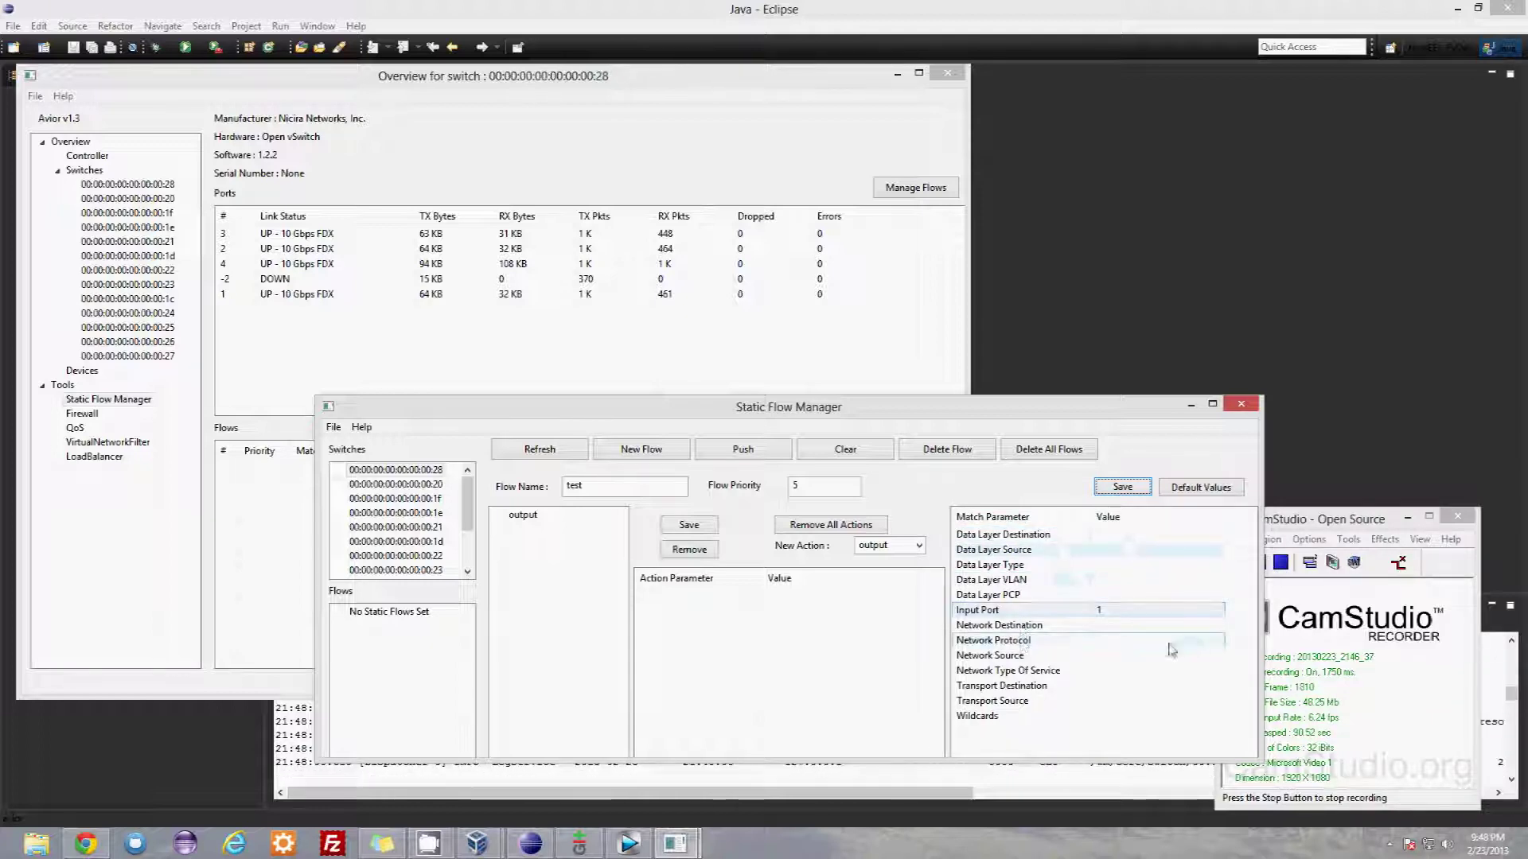
{"action": "left_click", "coordinate": [1126, 654]}
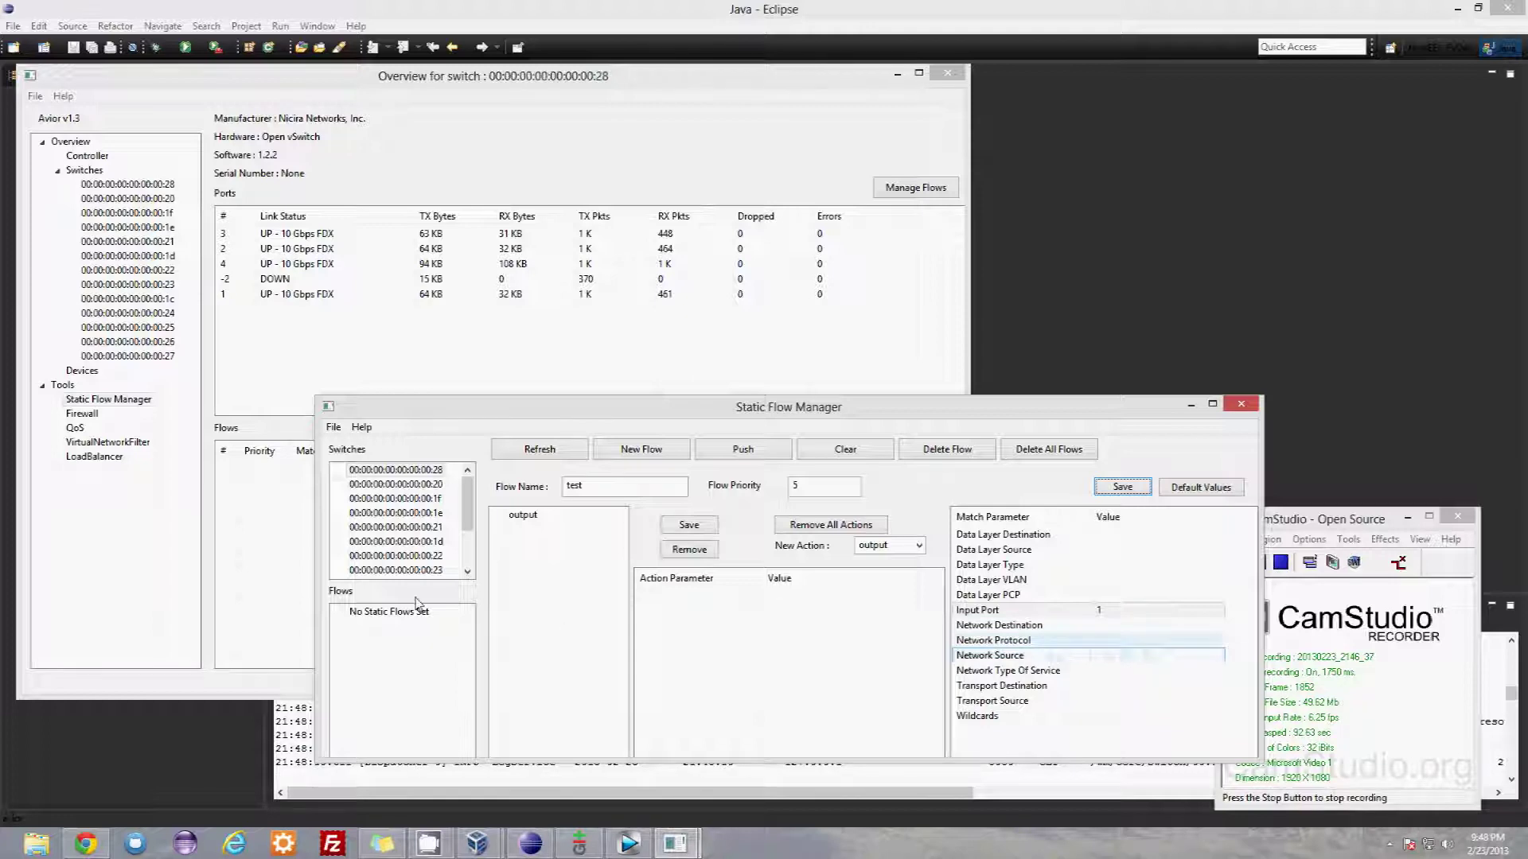
Step: Push the test flow down to the switch and dismiss the status message
{"action": "left_click", "coordinate": [743, 450]}
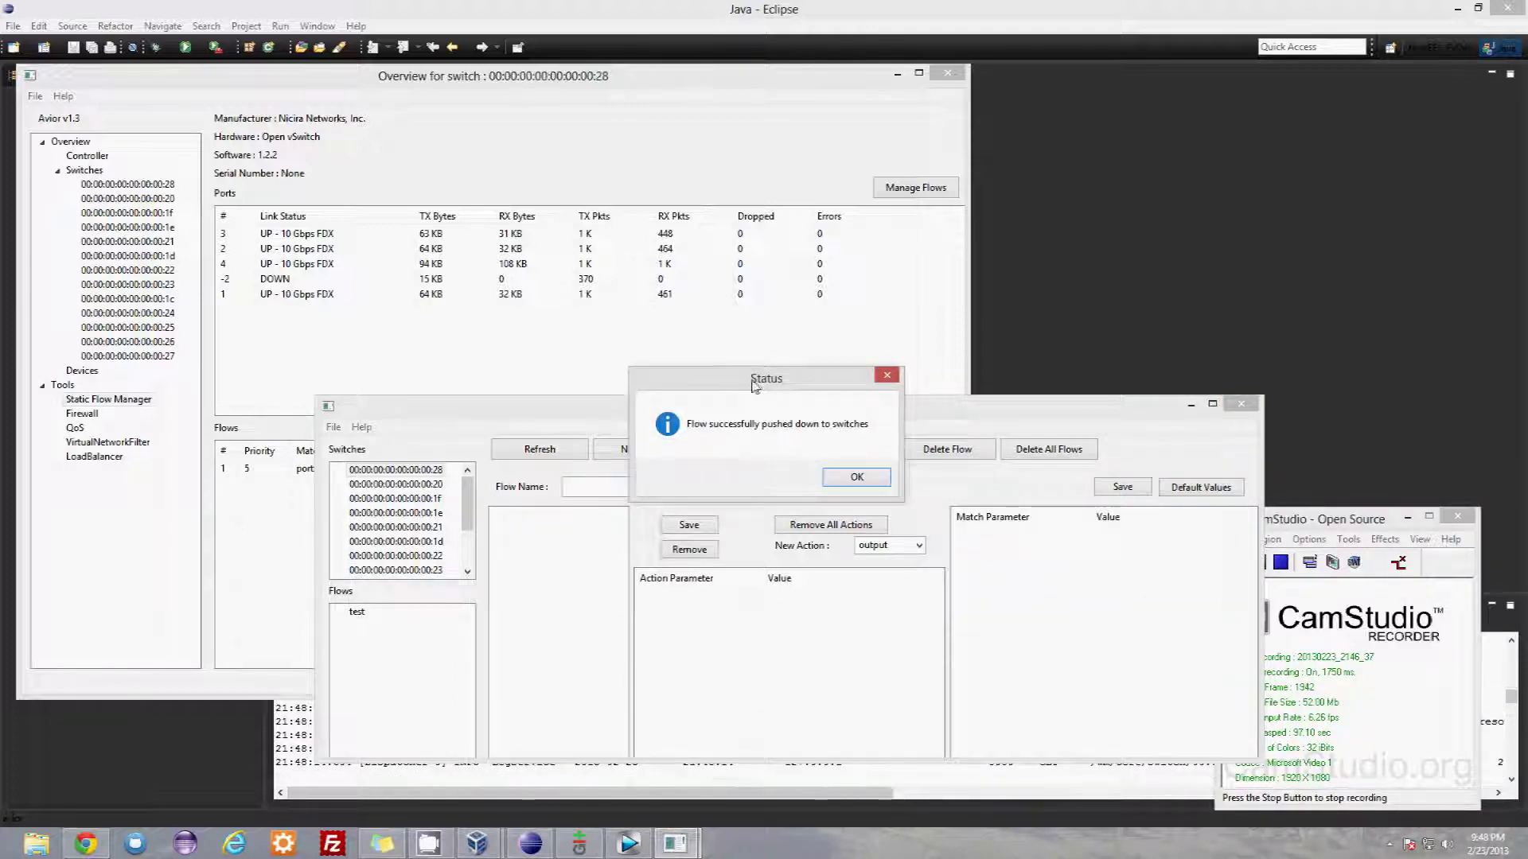
{"action": "left_click_drag", "start_coordinate": [755, 385], "coordinate": [762, 618]}
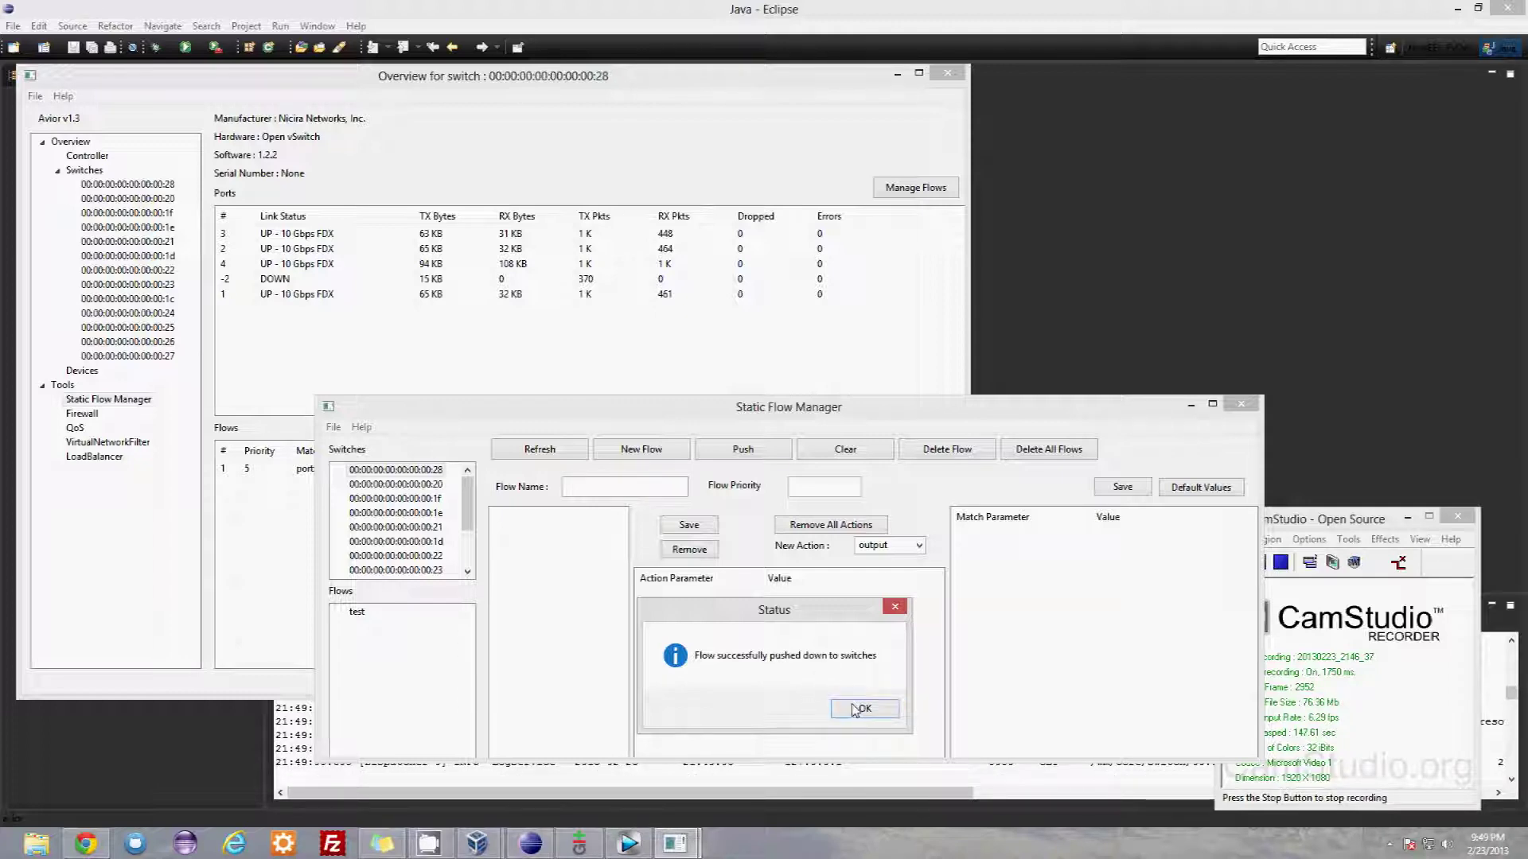
{"action": "left_click", "coordinate": [857, 709]}
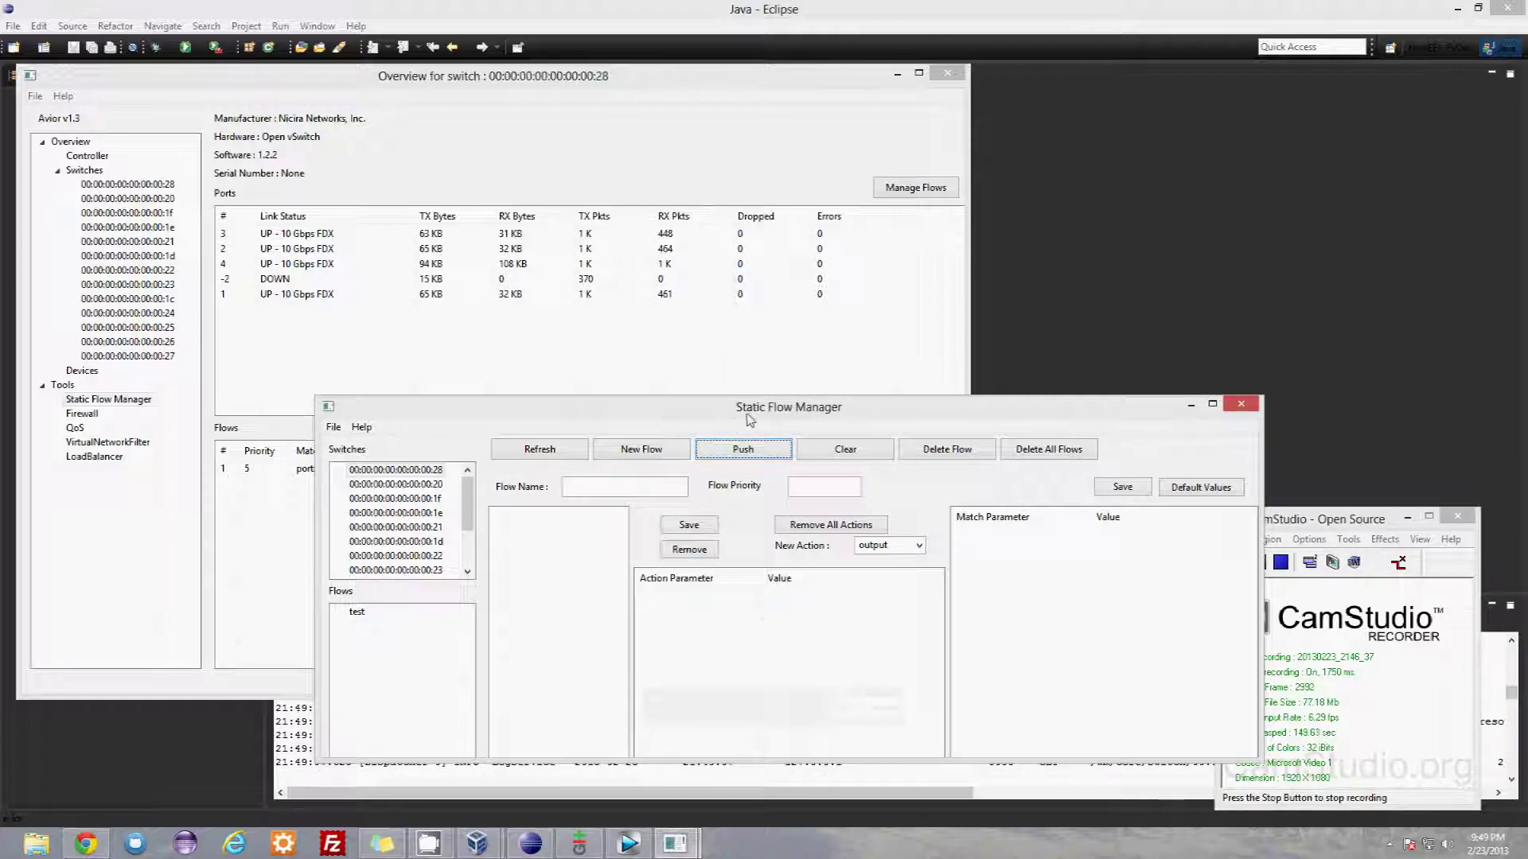
Step: Uncover the switch overview to examine the pushed flow's entry, and return to the Static Flow Manager
{"action": "left_click_drag", "start_coordinate": [749, 416], "coordinate": [942, 62]}
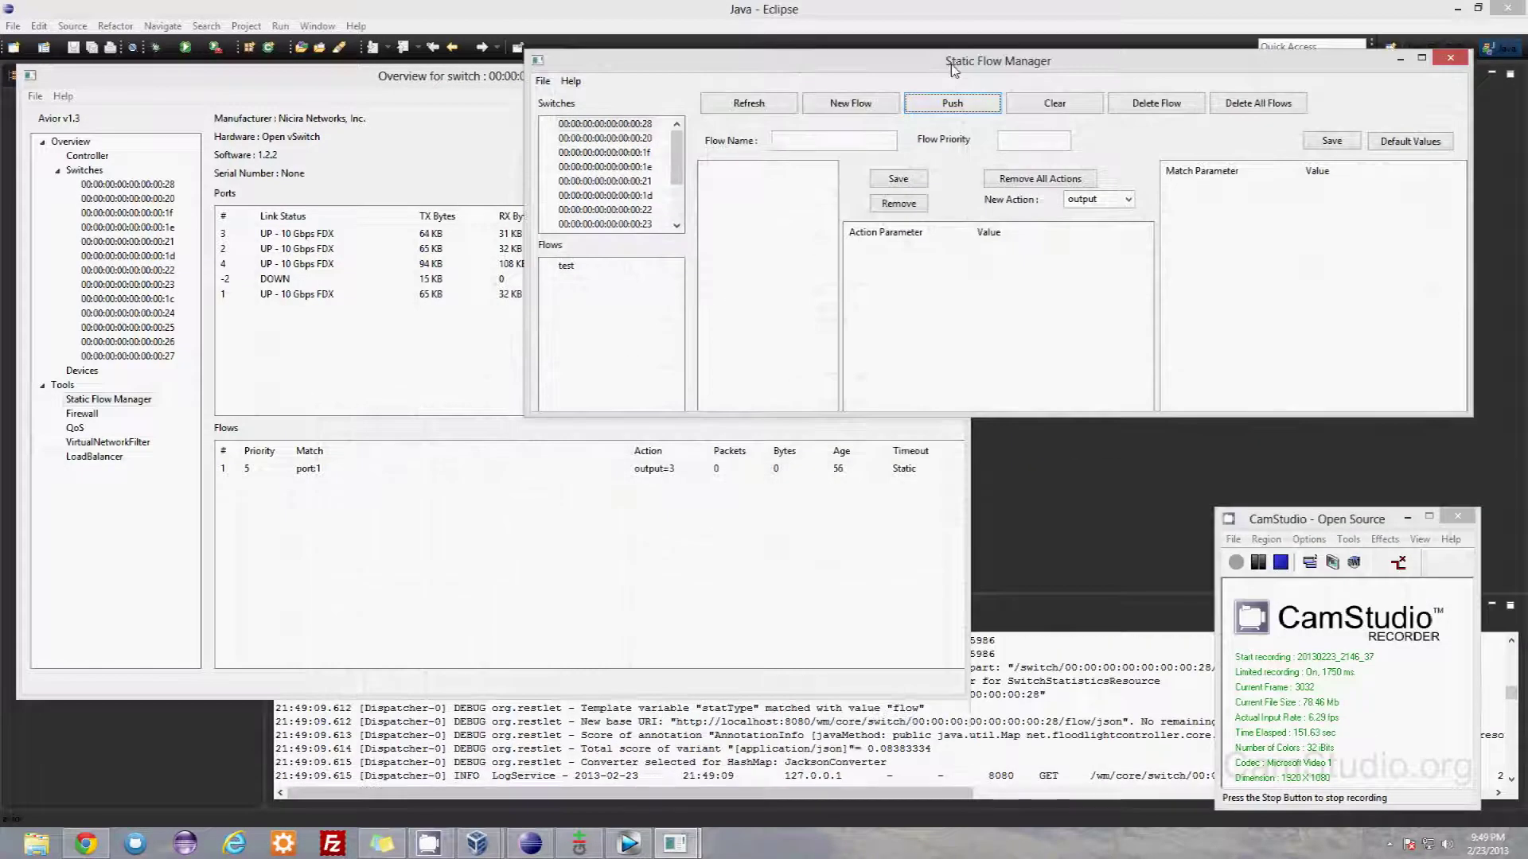
{"action": "left_click", "coordinate": [344, 435]}
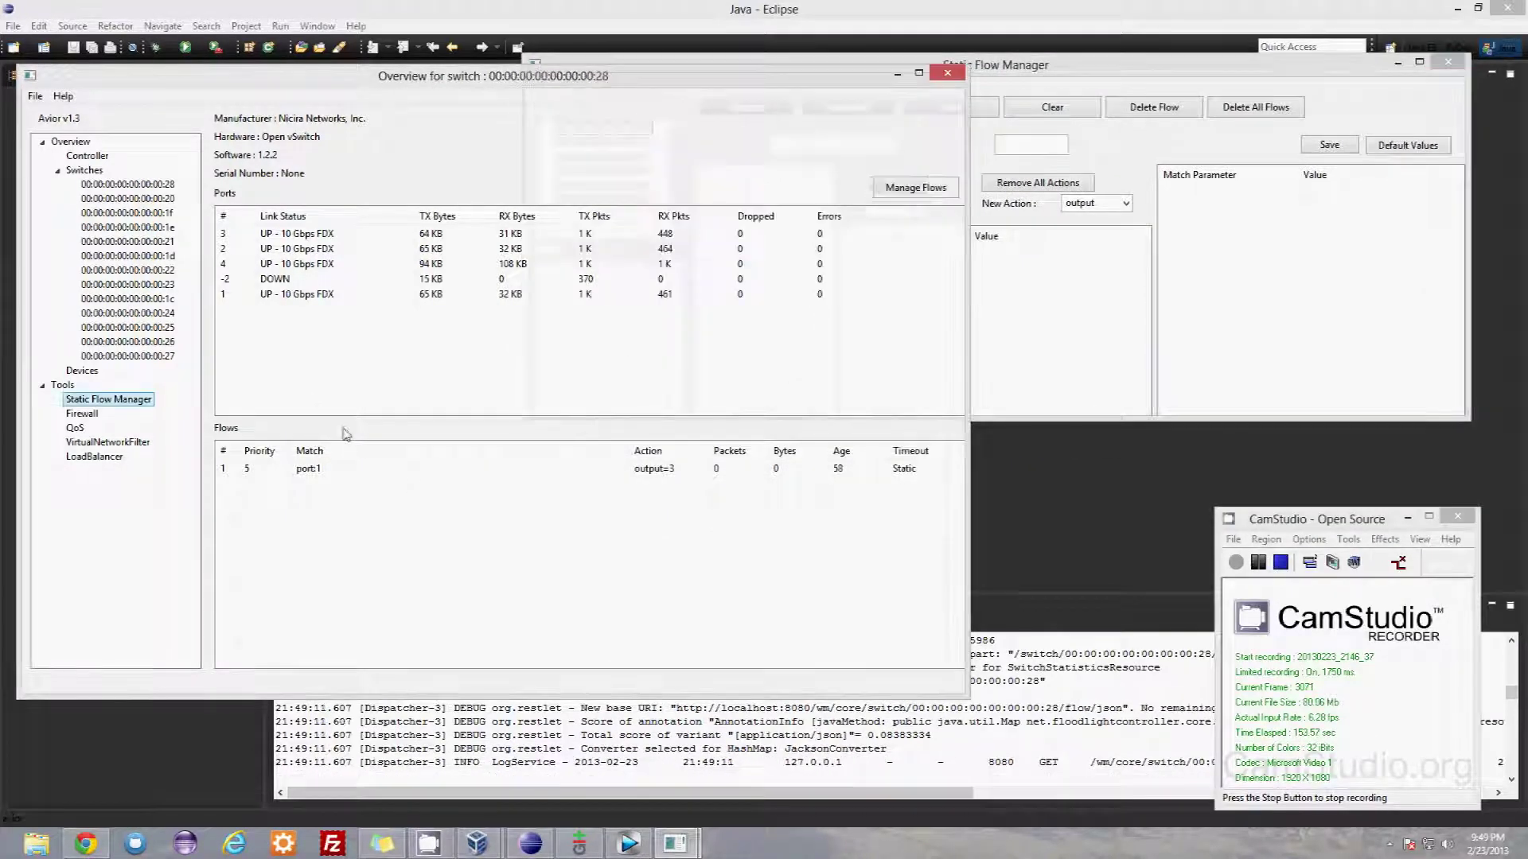
{"action": "left_click", "coordinate": [271, 469]}
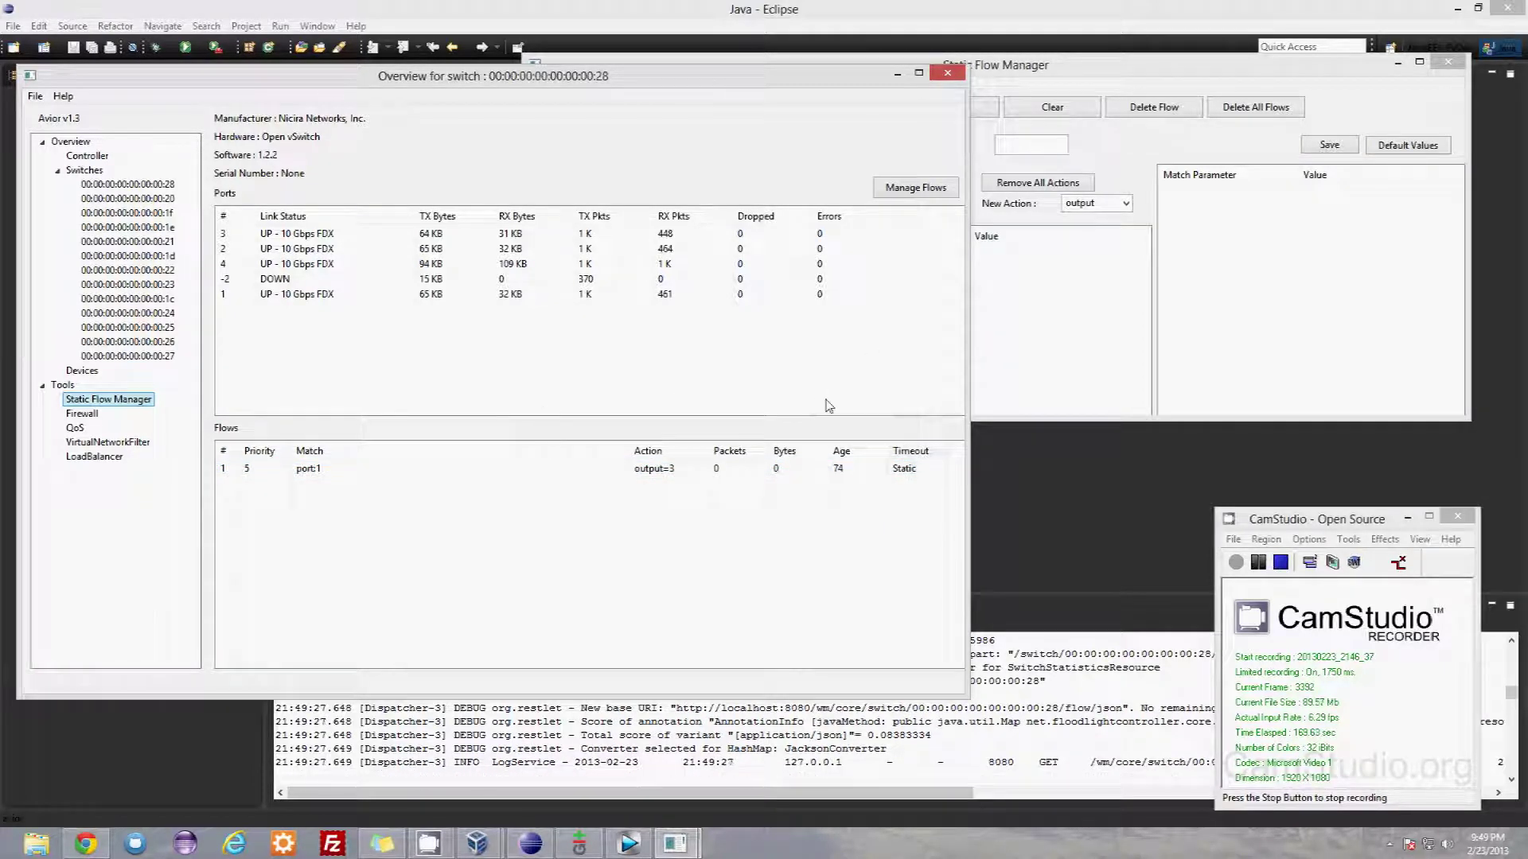
{"action": "left_click_drag", "start_coordinate": [1121, 80], "coordinate": [475, 418]}
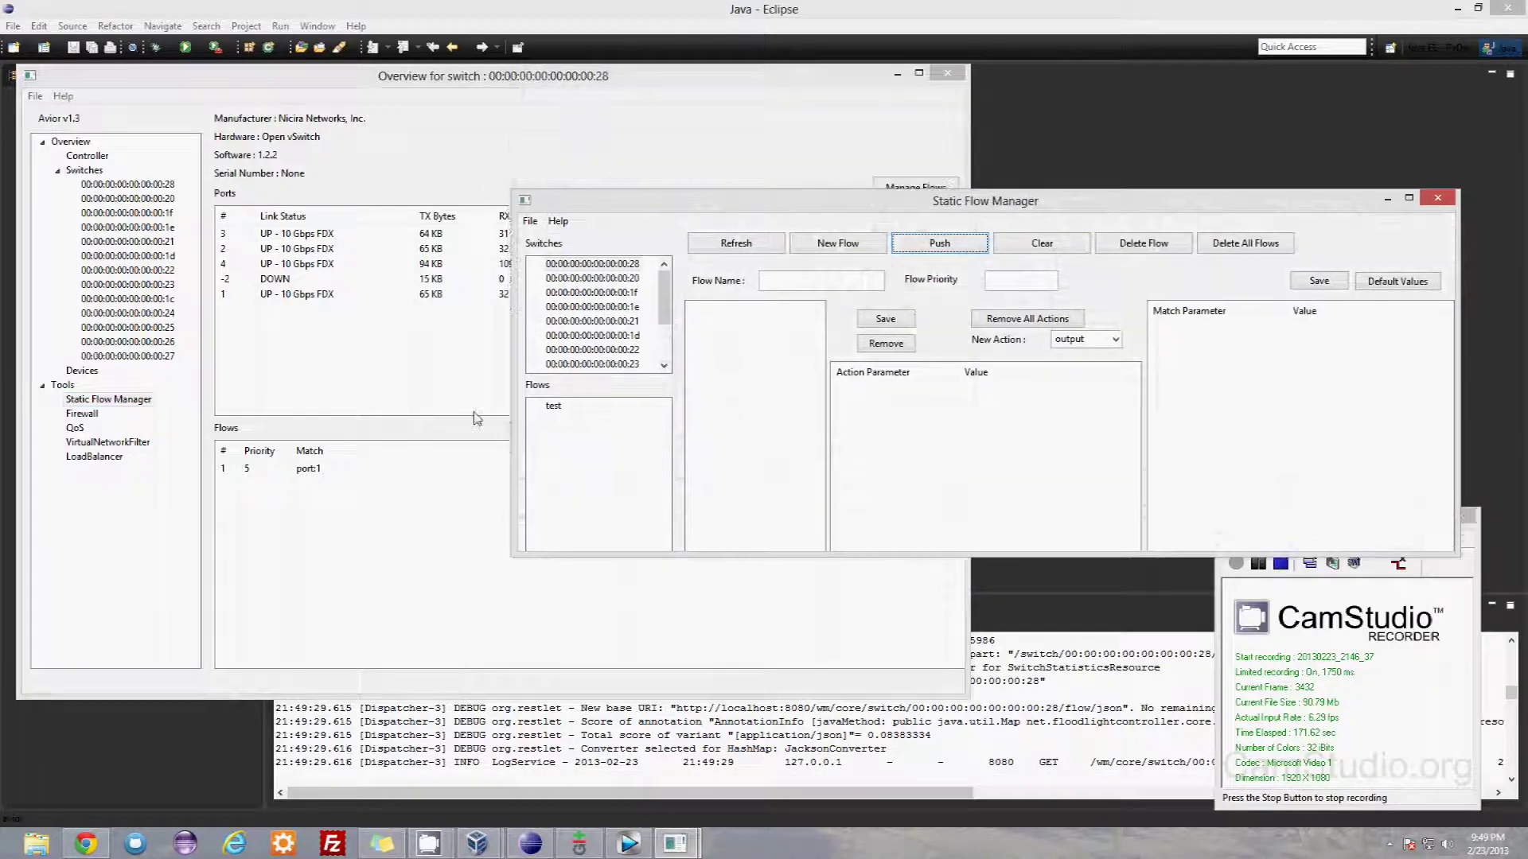
Step: Delete the test flow from the switch's static flows
{"action": "left_click", "coordinate": [553, 407]}
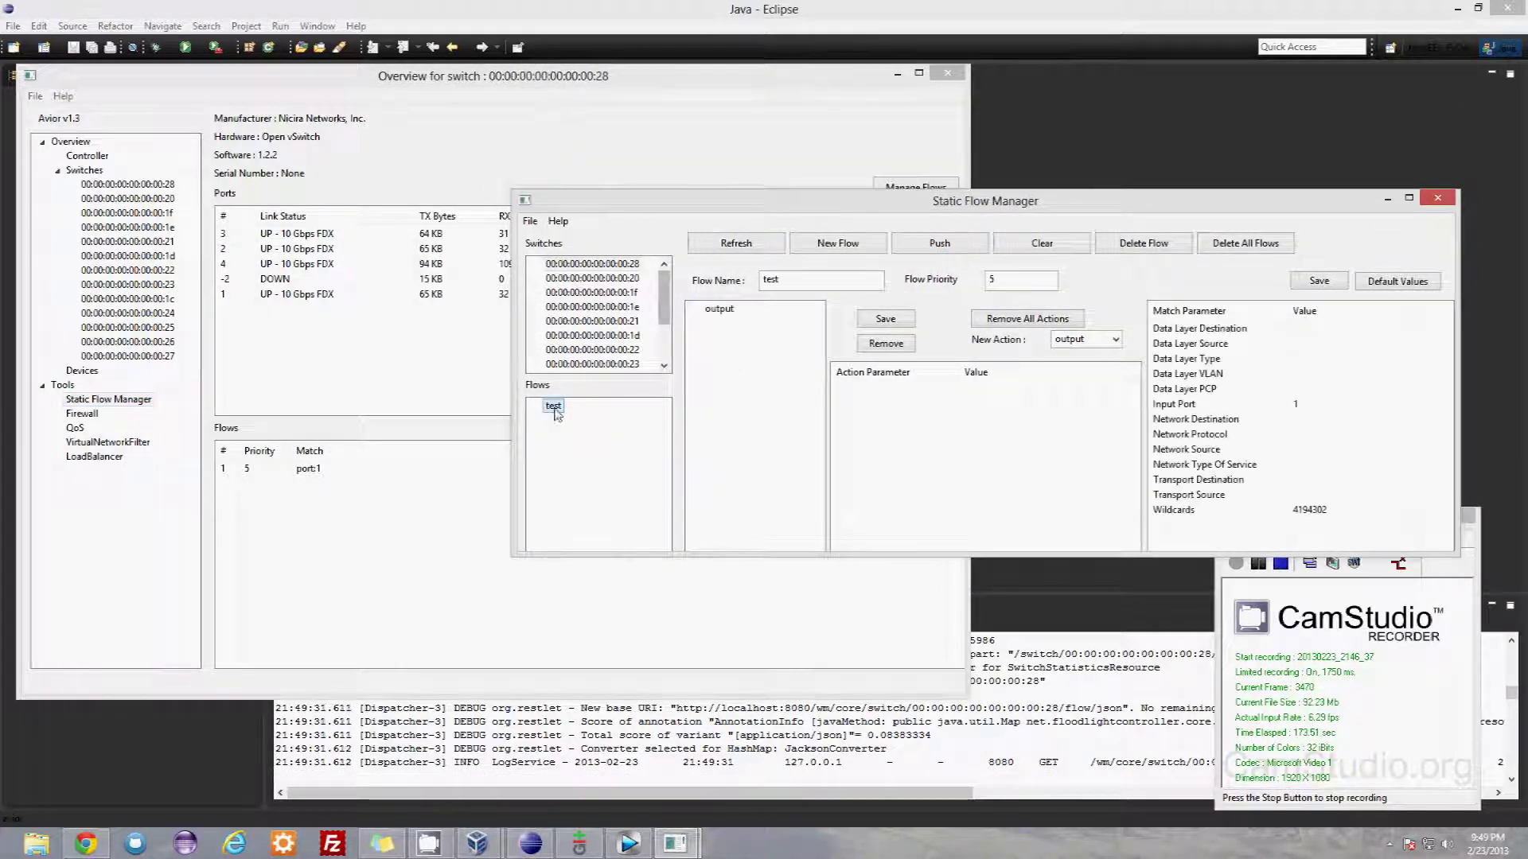
{"action": "left_click", "coordinate": [1142, 250]}
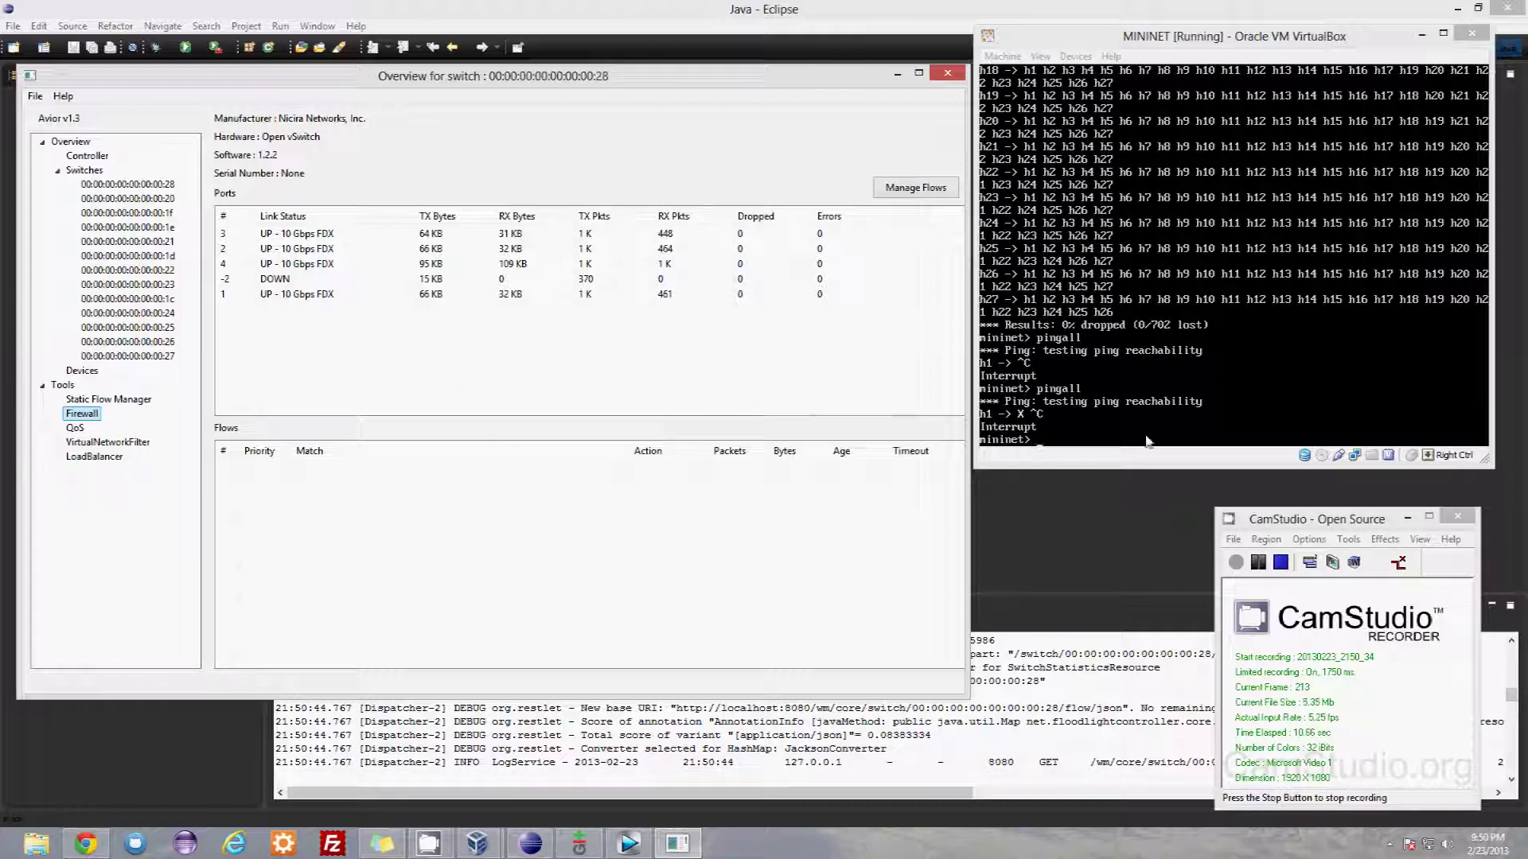
Step: Switch to the Mininet console and run pingall to test reachability between all hosts
{"action": "left_click", "coordinate": [1070, 447]}
{"action": "type", "text": "pingall"}
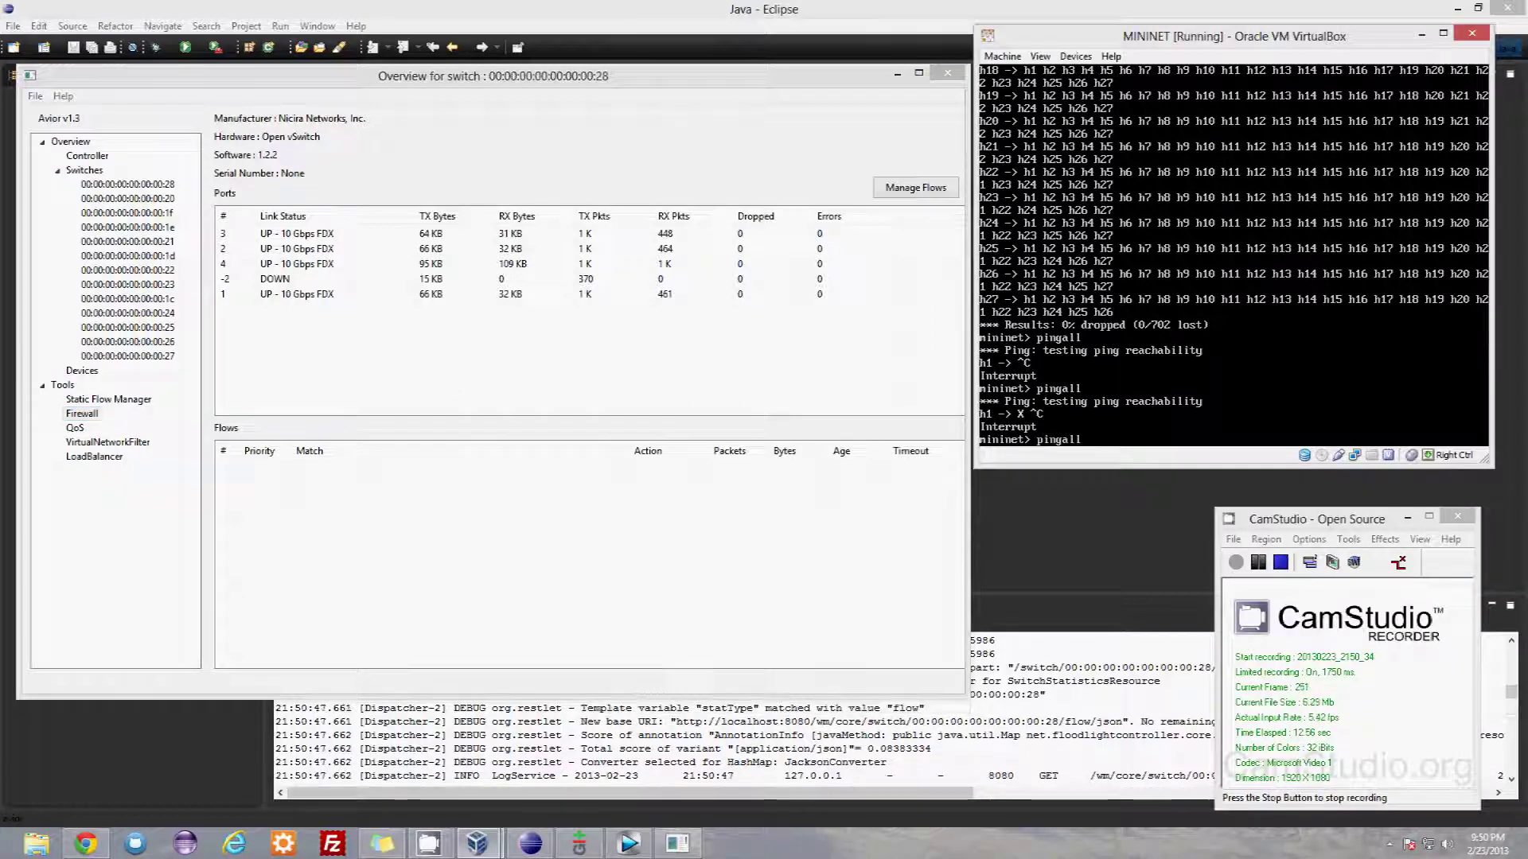
{"action": "key", "text": "Return"}
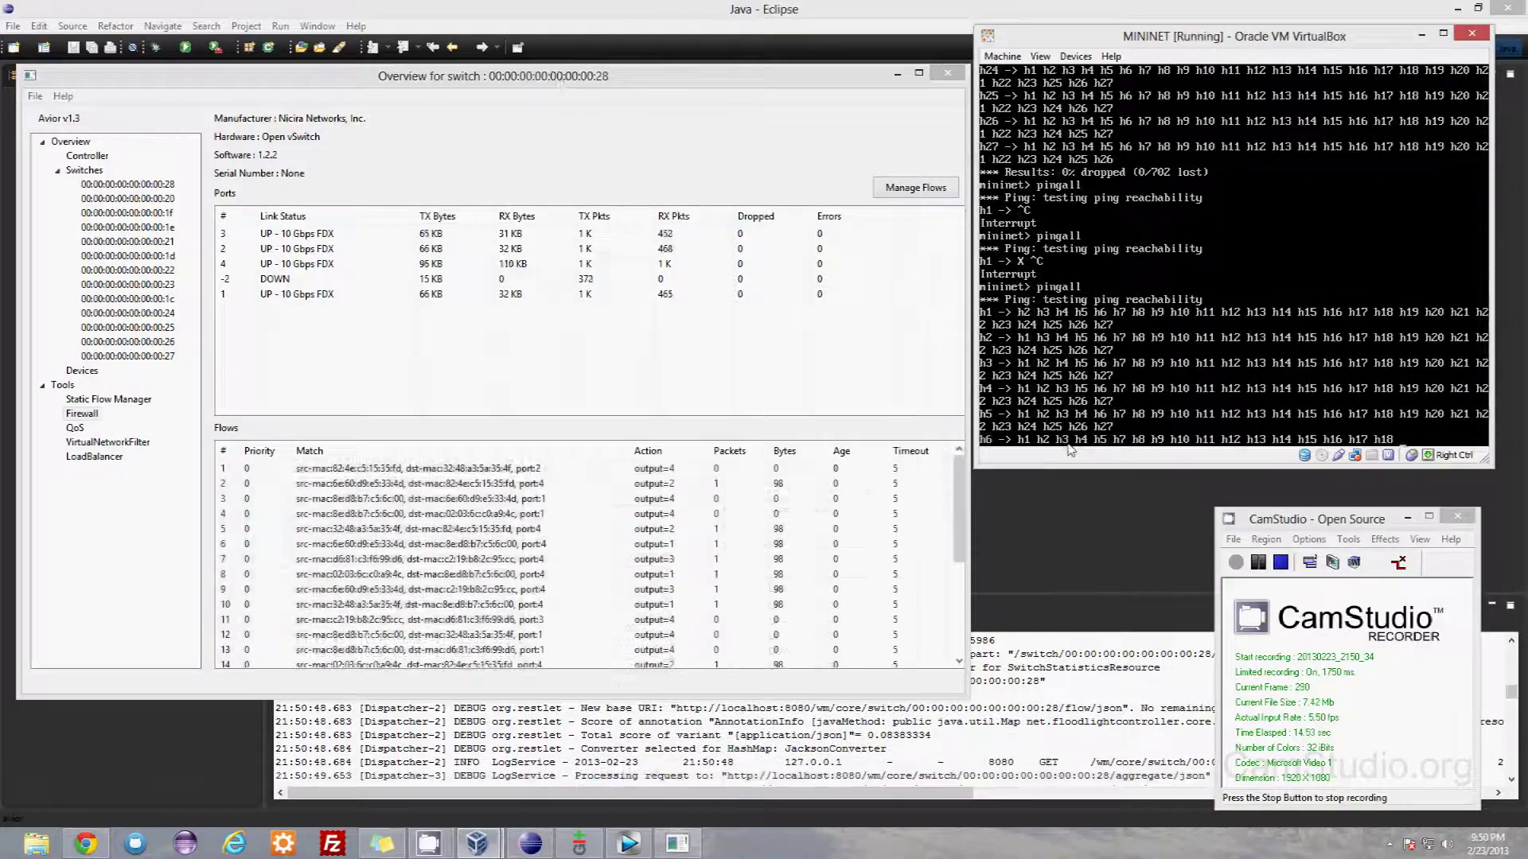
Step: Rearrange the switch overview and Floodlight Firewall windows so the overview's ports and flow list heading stay uncovered
{"action": "left_click_drag", "start_coordinate": [551, 71], "coordinate": [541, 30]}
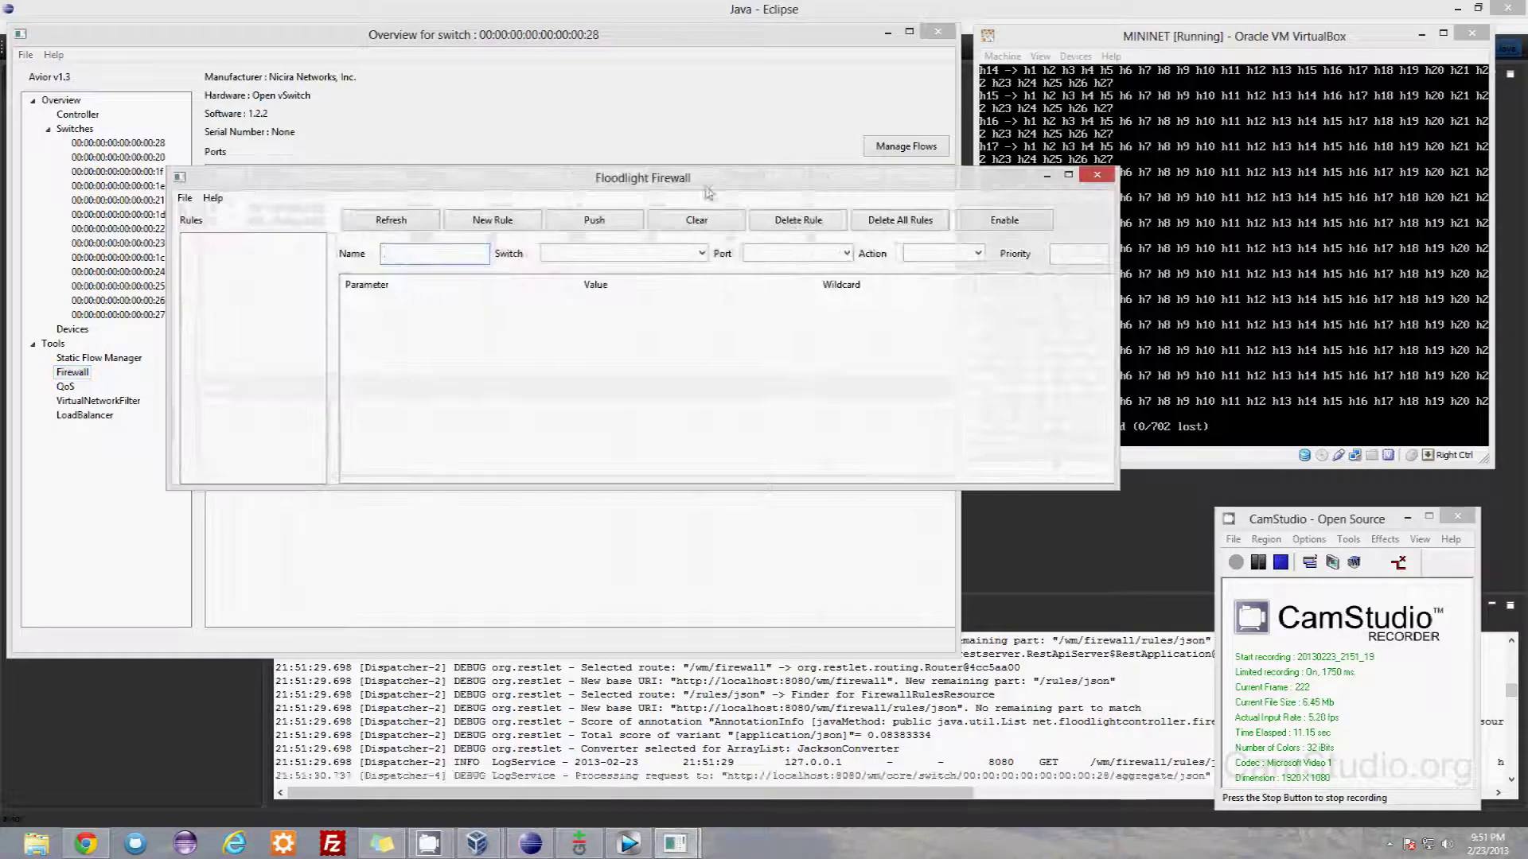
{"action": "left_click_drag", "start_coordinate": [703, 187], "coordinate": [610, 491]}
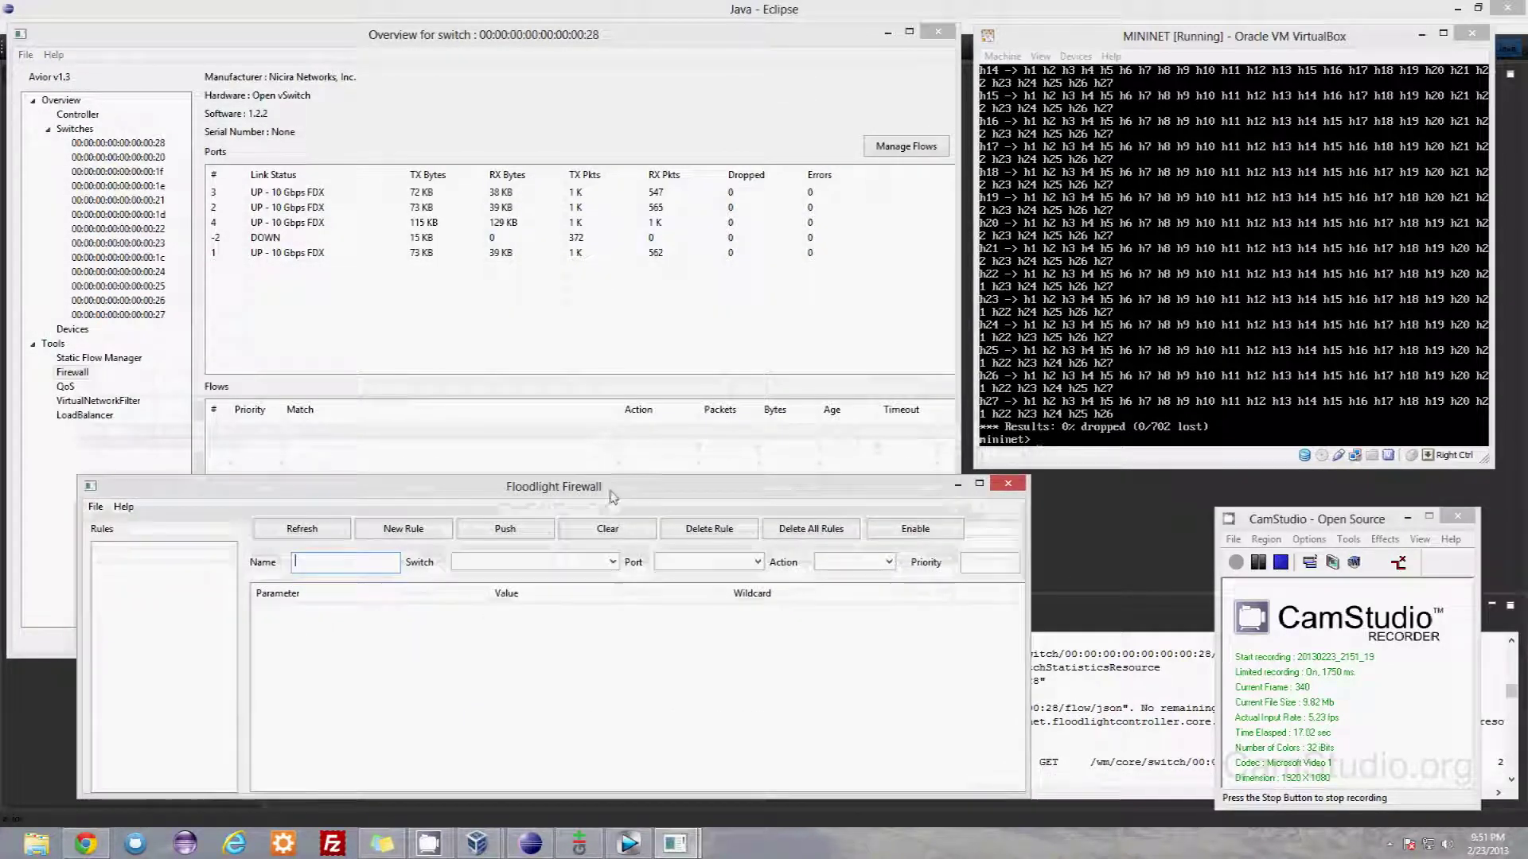
{"action": "left_click_drag", "start_coordinate": [435, 498], "coordinate": [397, 482]}
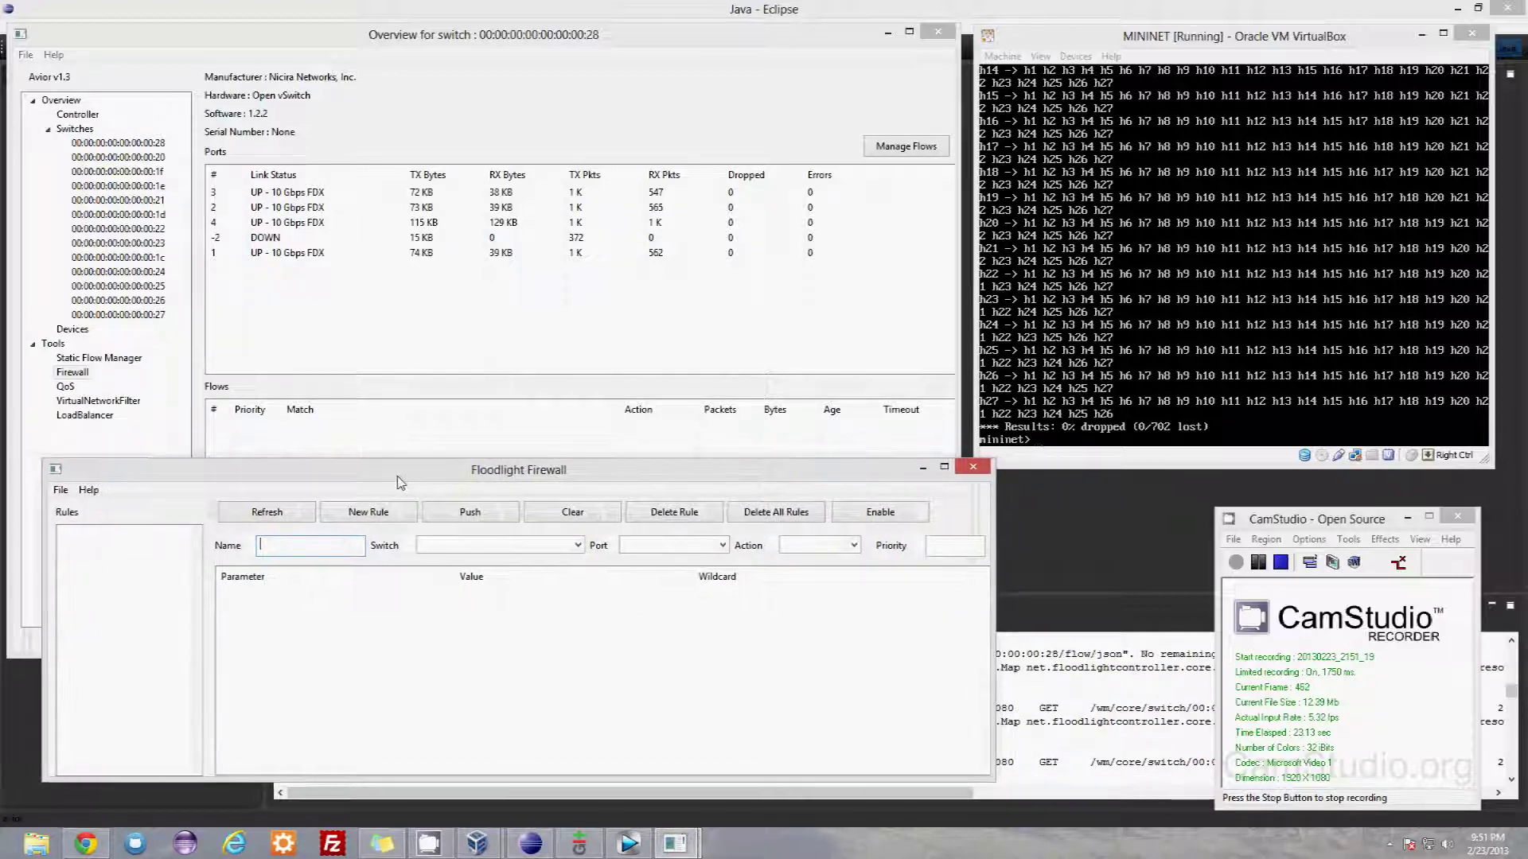
Step: Run pingall in Mininet with the firewall still disabled, and interrupt the test partway
{"action": "left_click", "coordinate": [1233, 253]}
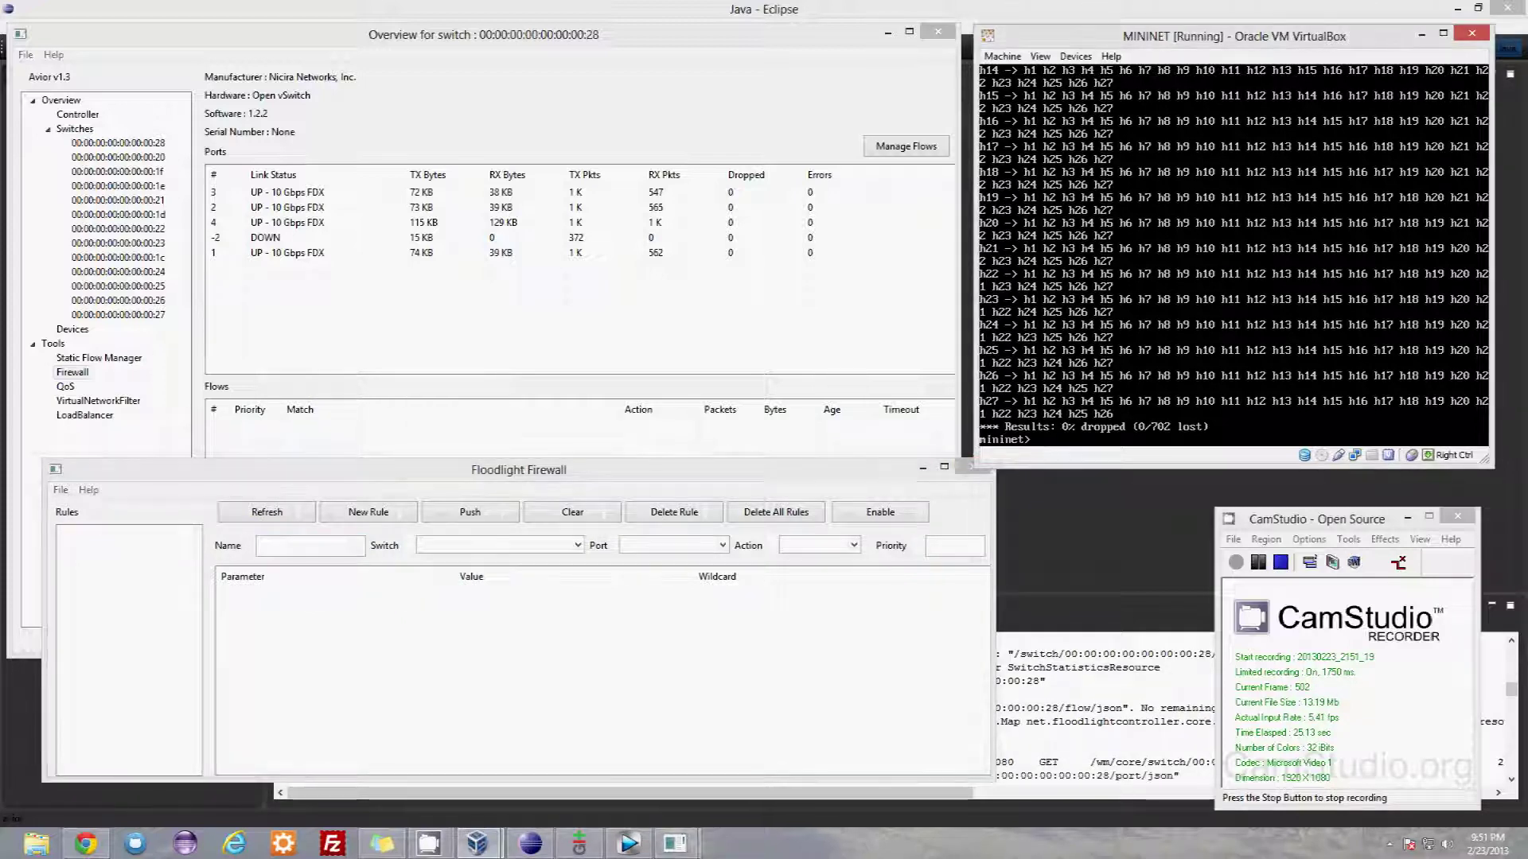
{"action": "type", "text": "pingall"}
{"action": "key", "text": "Return"}
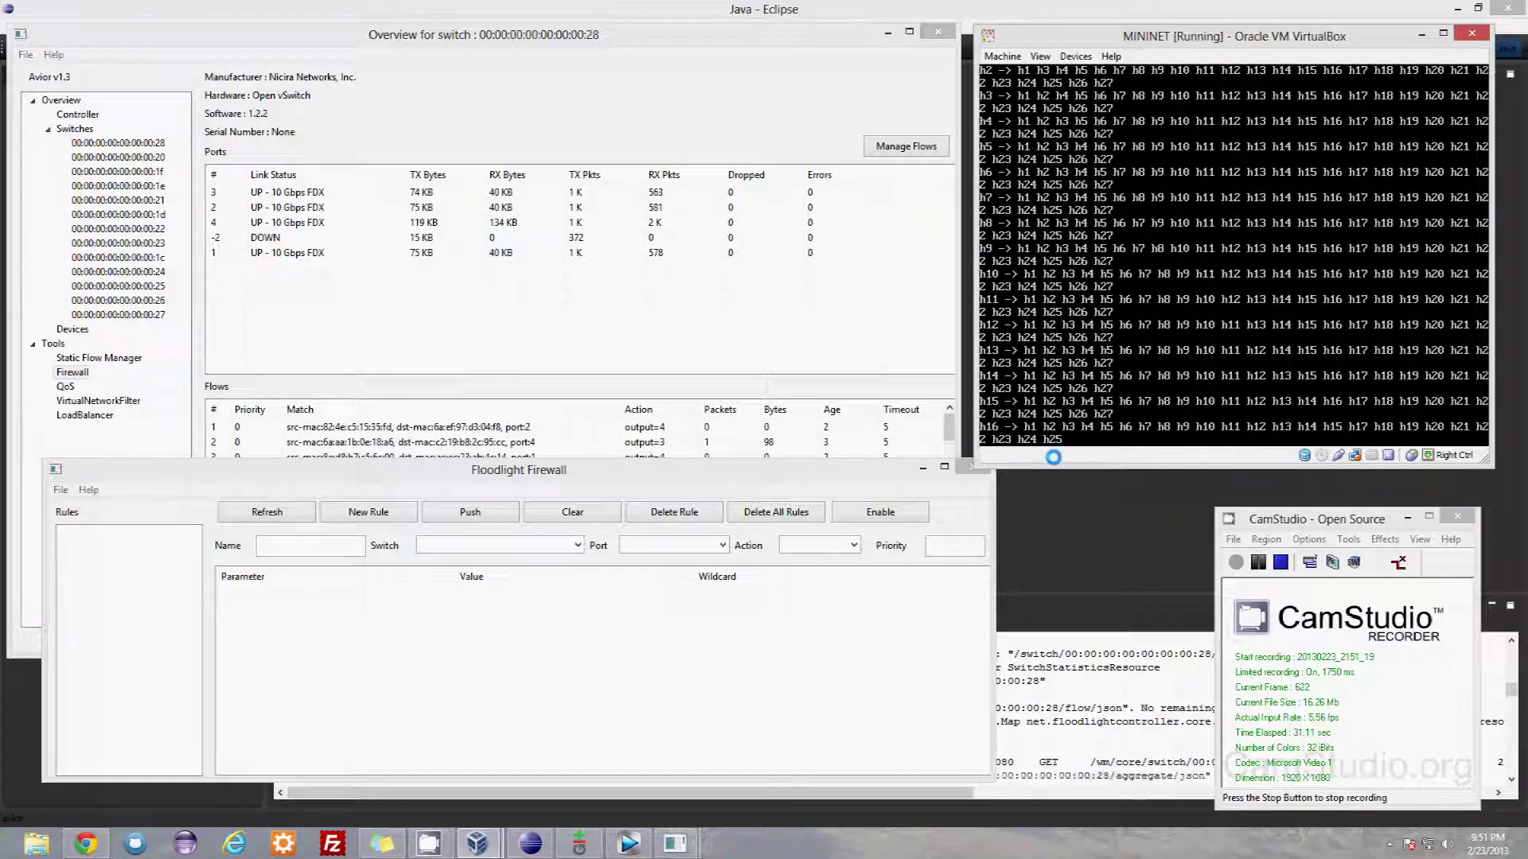
{"action": "key", "text": "ctrl+c"}
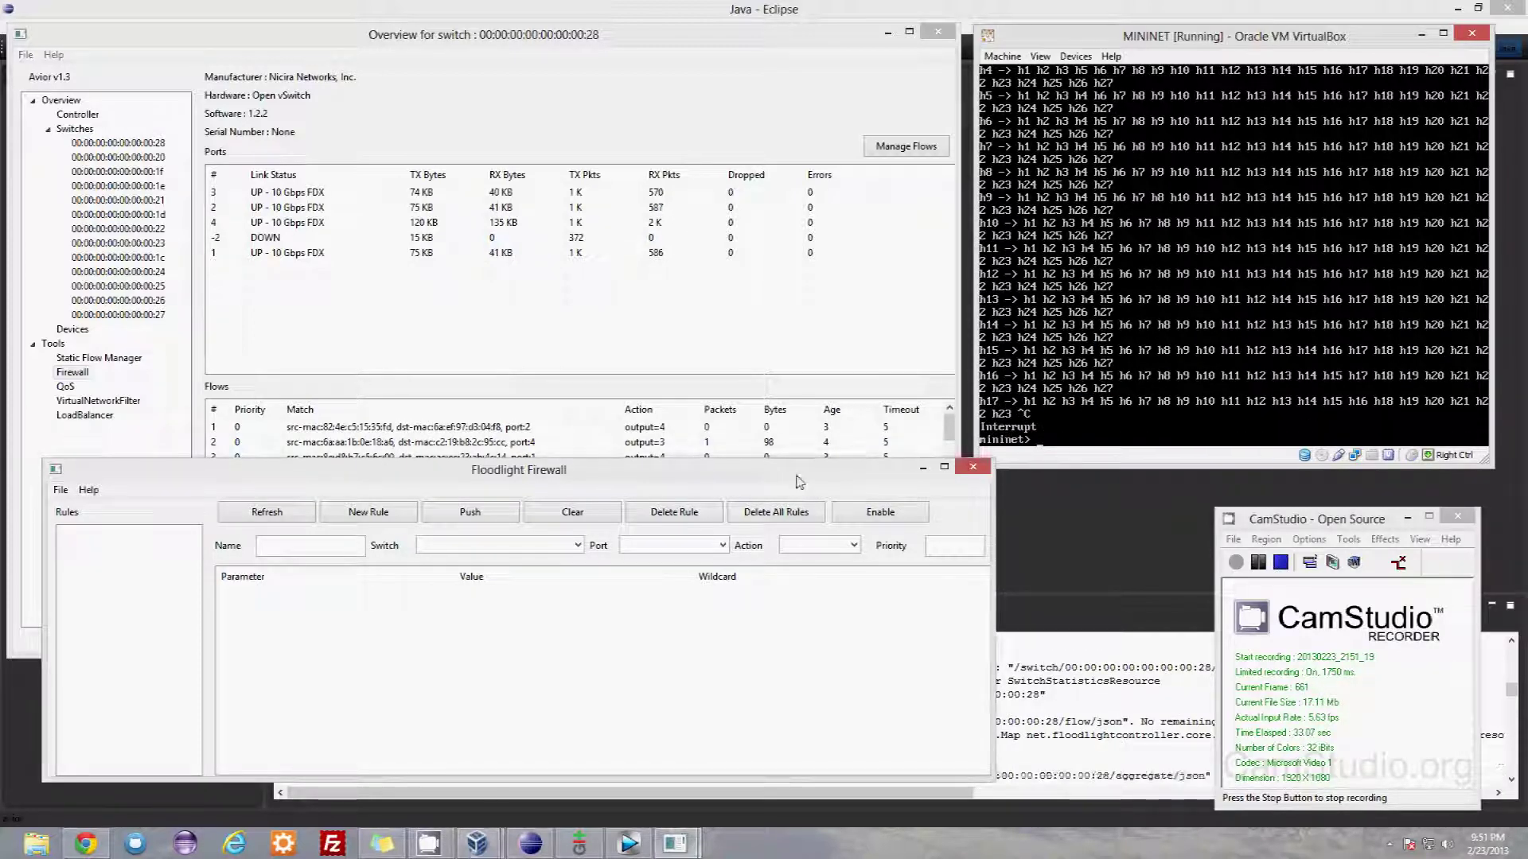
Step: Enable the Floodlight firewall and run pingall again in Mininet
{"action": "left_click", "coordinate": [863, 513]}
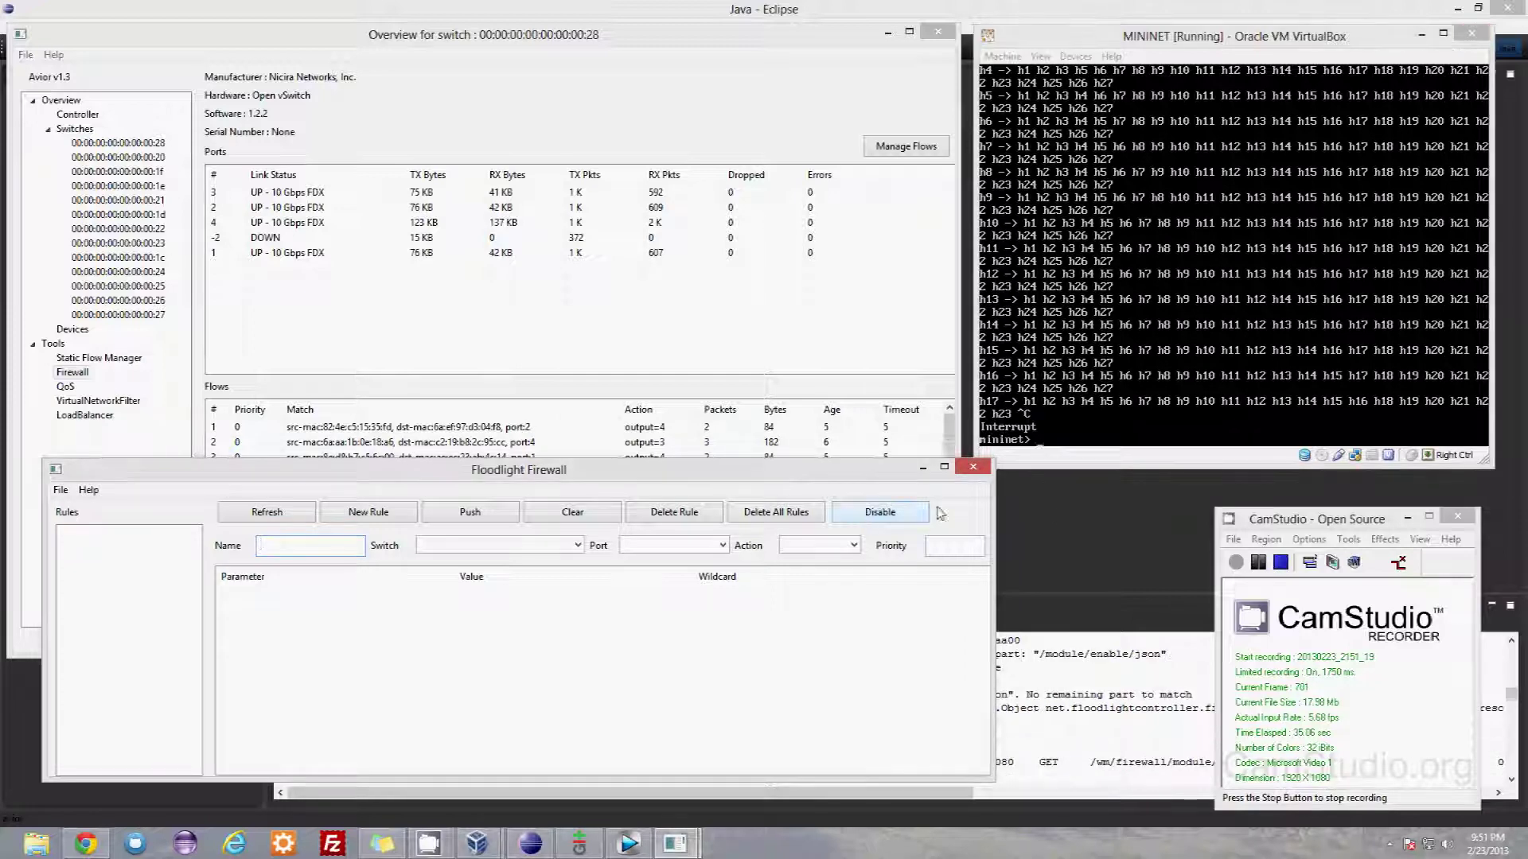
{"action": "left_click", "coordinate": [1120, 441]}
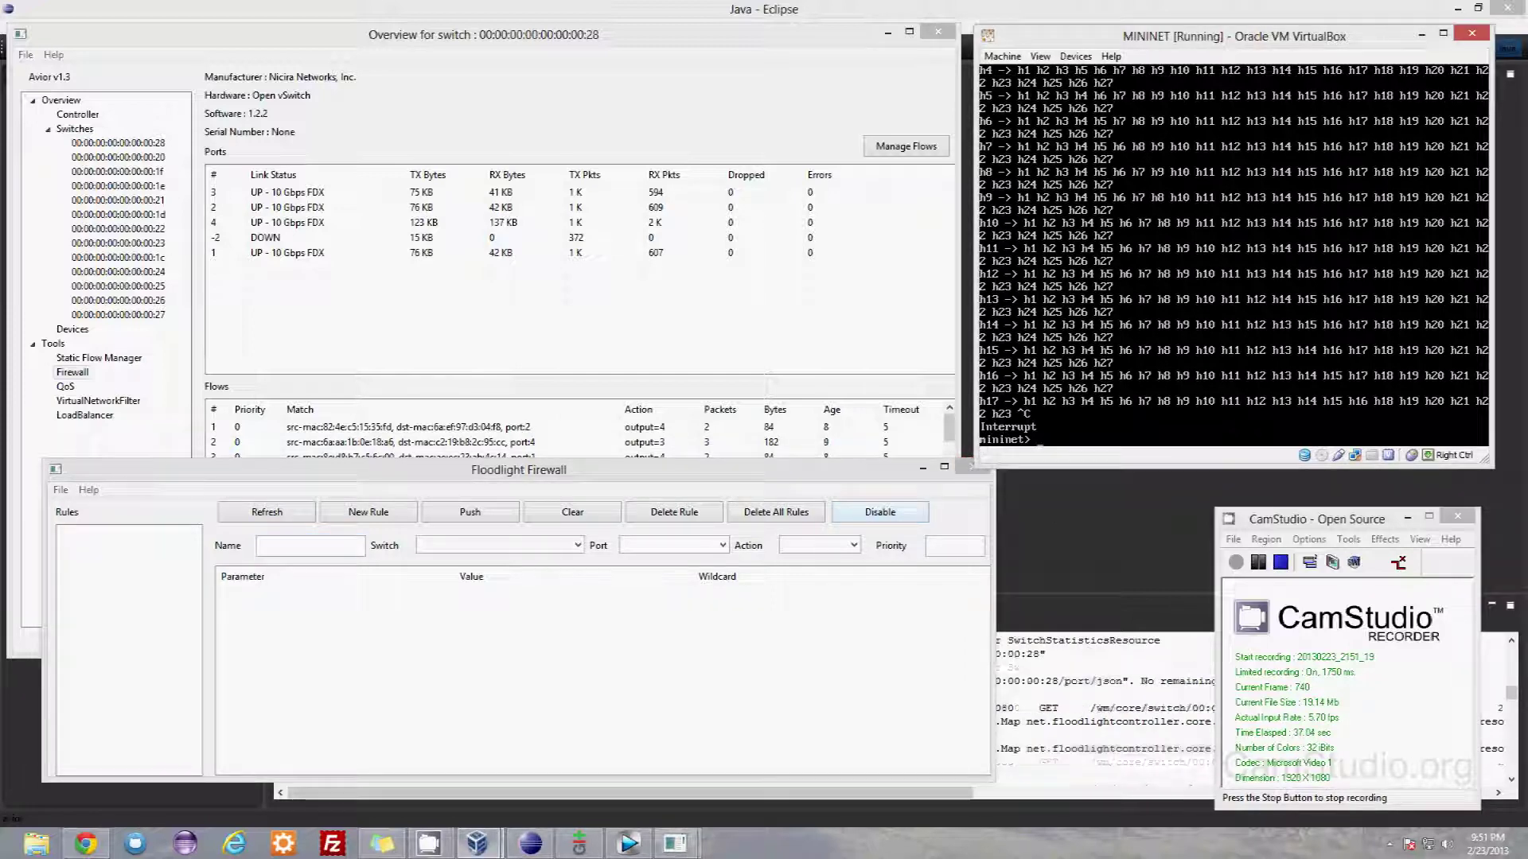
{"action": "type", "text": "pingall"}
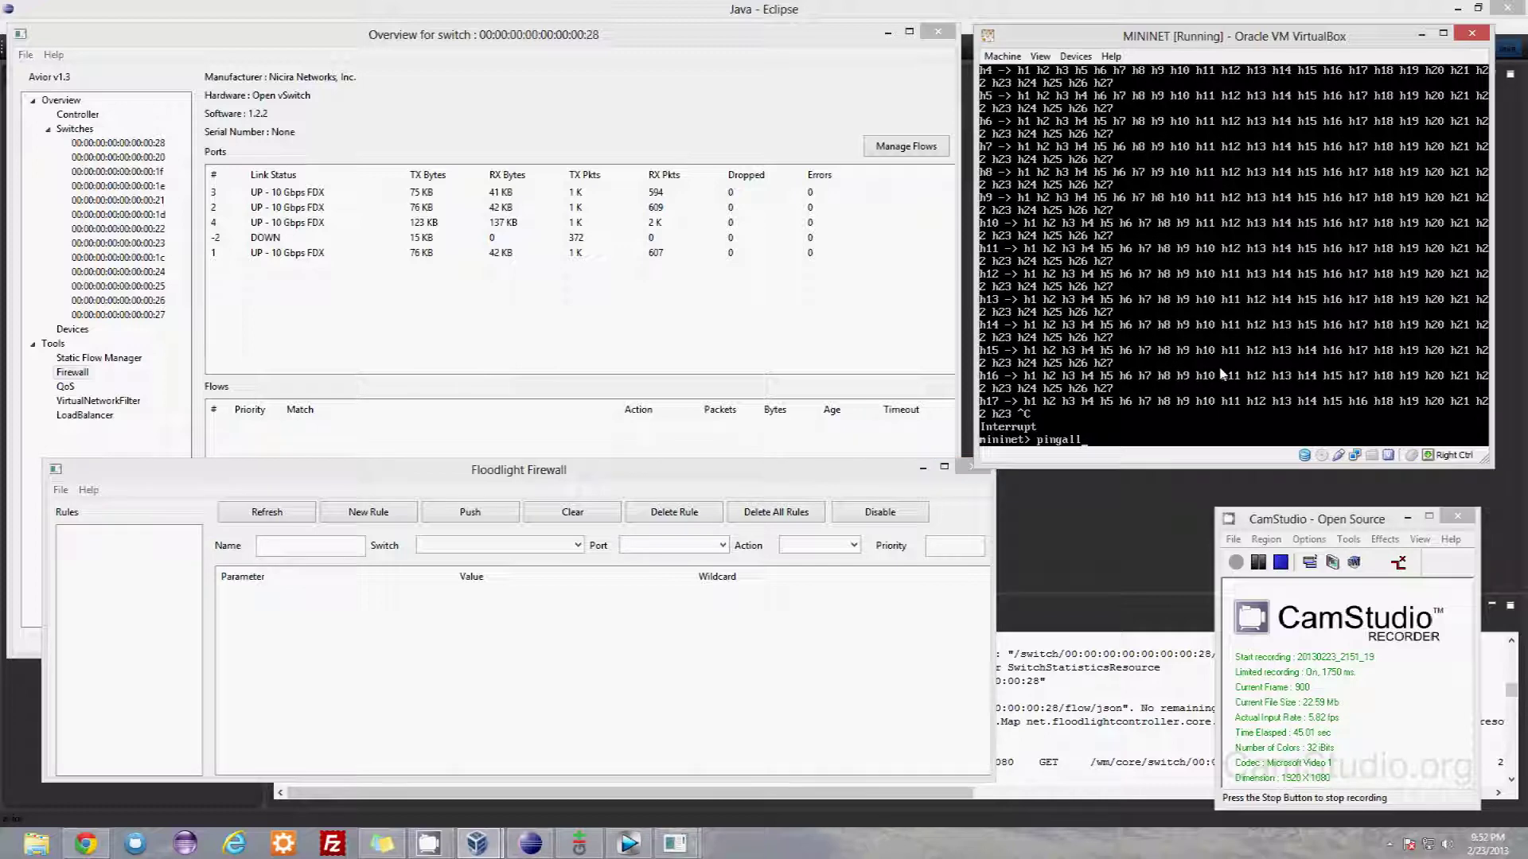
{"action": "key", "text": "Return"}
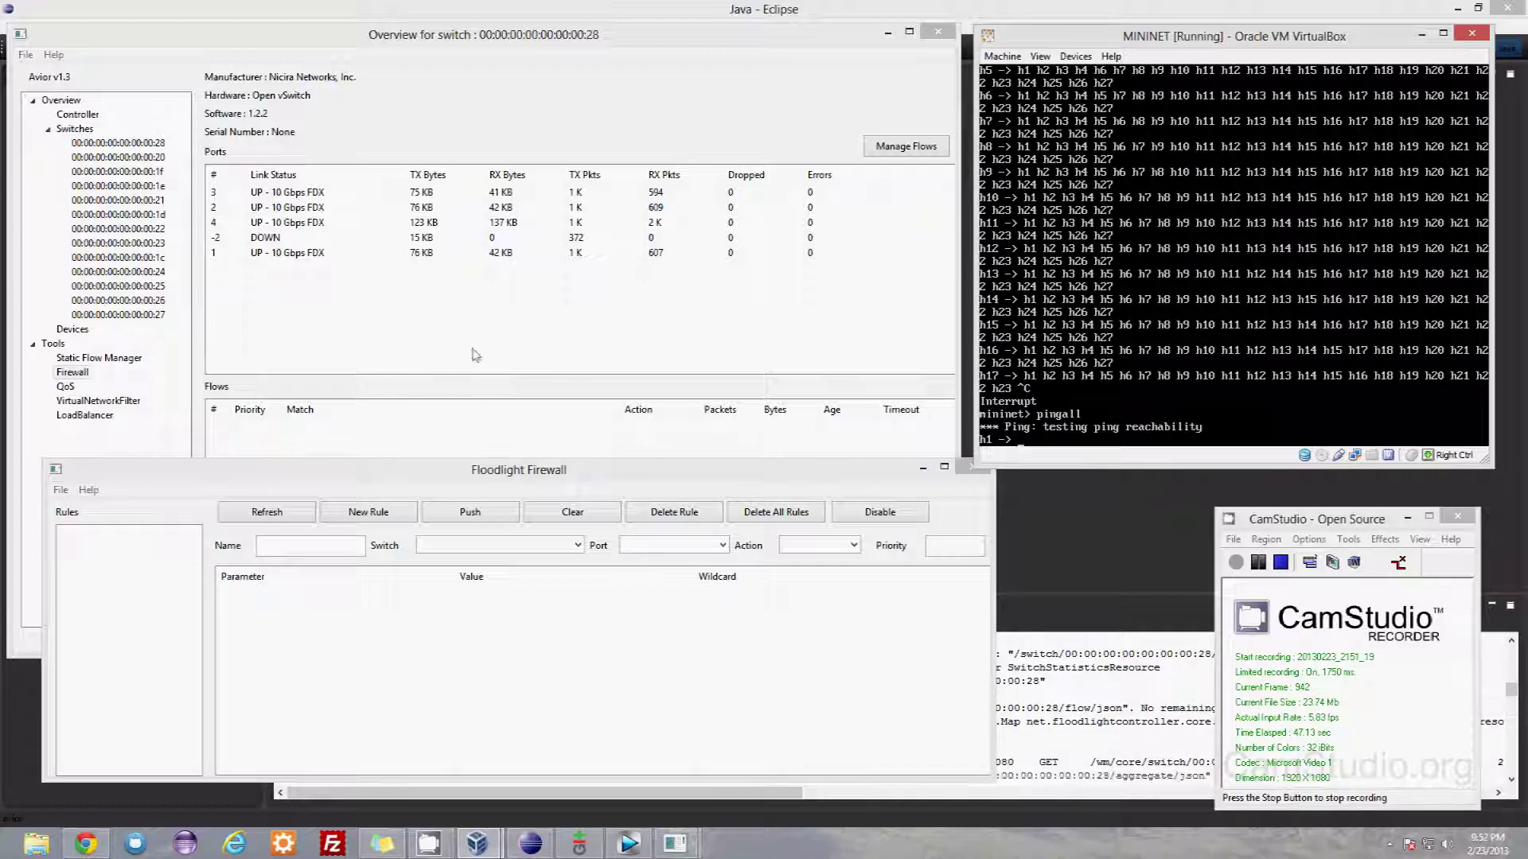
Step: Check the flow counts of all switches and examine the flow details of switch 00:00:00:00:00:00:00:1e
{"action": "left_click", "coordinate": [75, 129]}
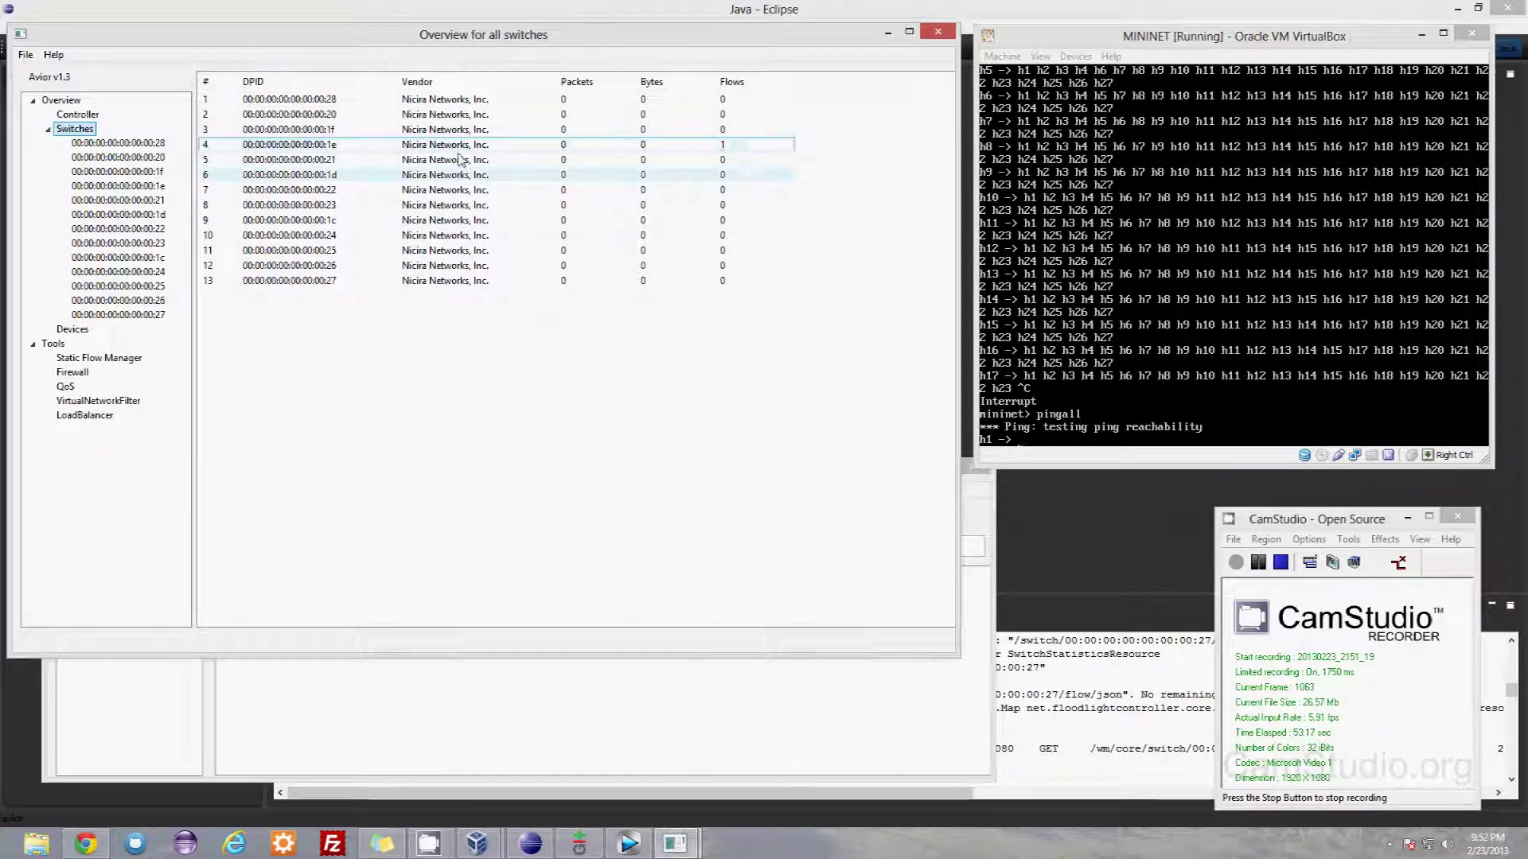
{"action": "left_click", "coordinate": [117, 186]}
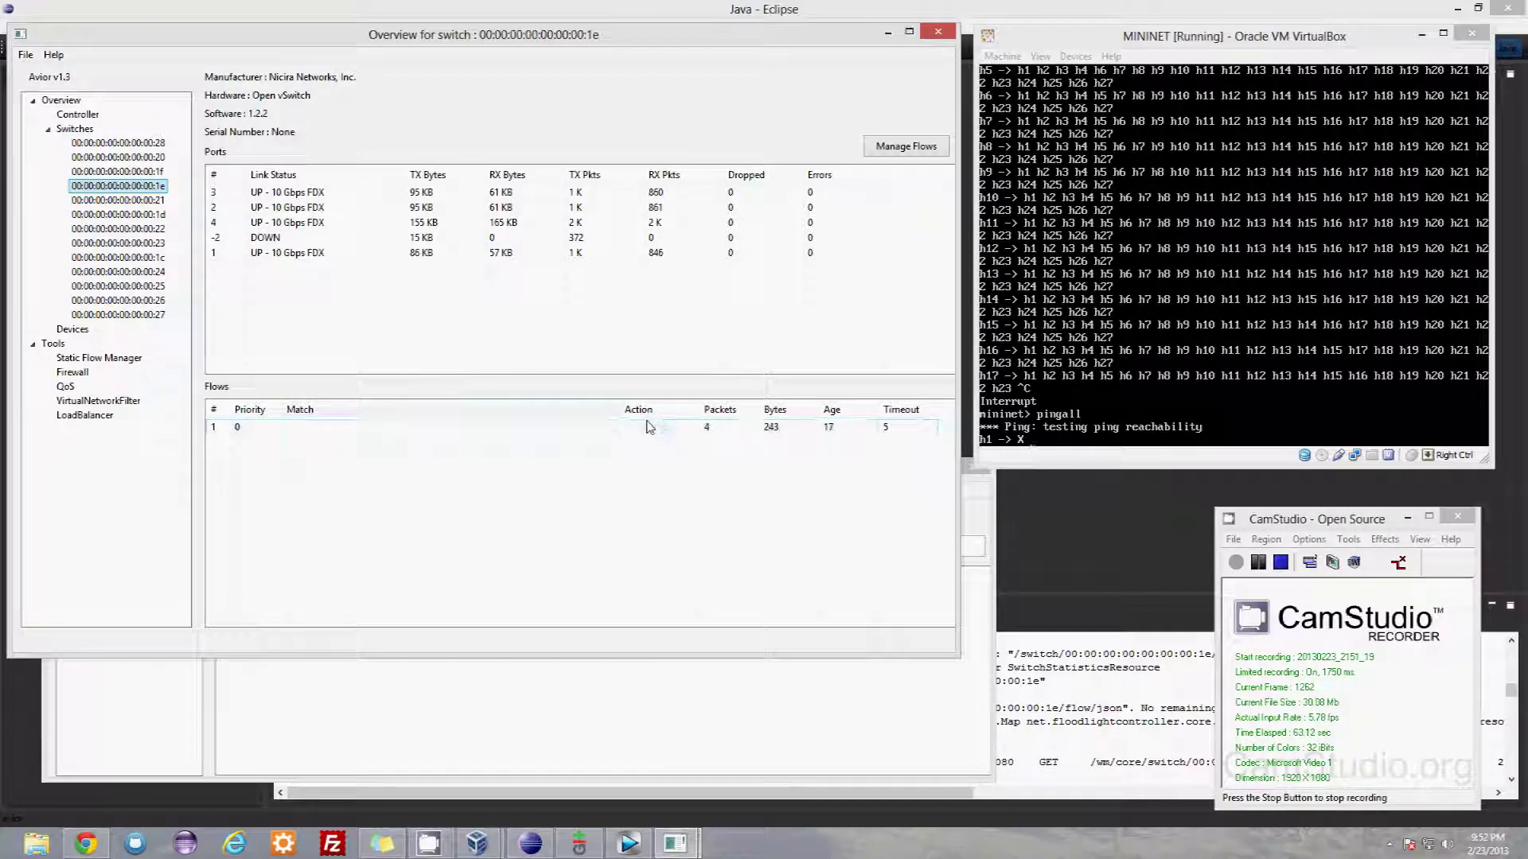
Step: Interrupt the running pingall in Mininet and bring the Floodlight Firewall window back in front, clear of the overview's flow list heading
{"action": "key", "text": "alt+Tab"}
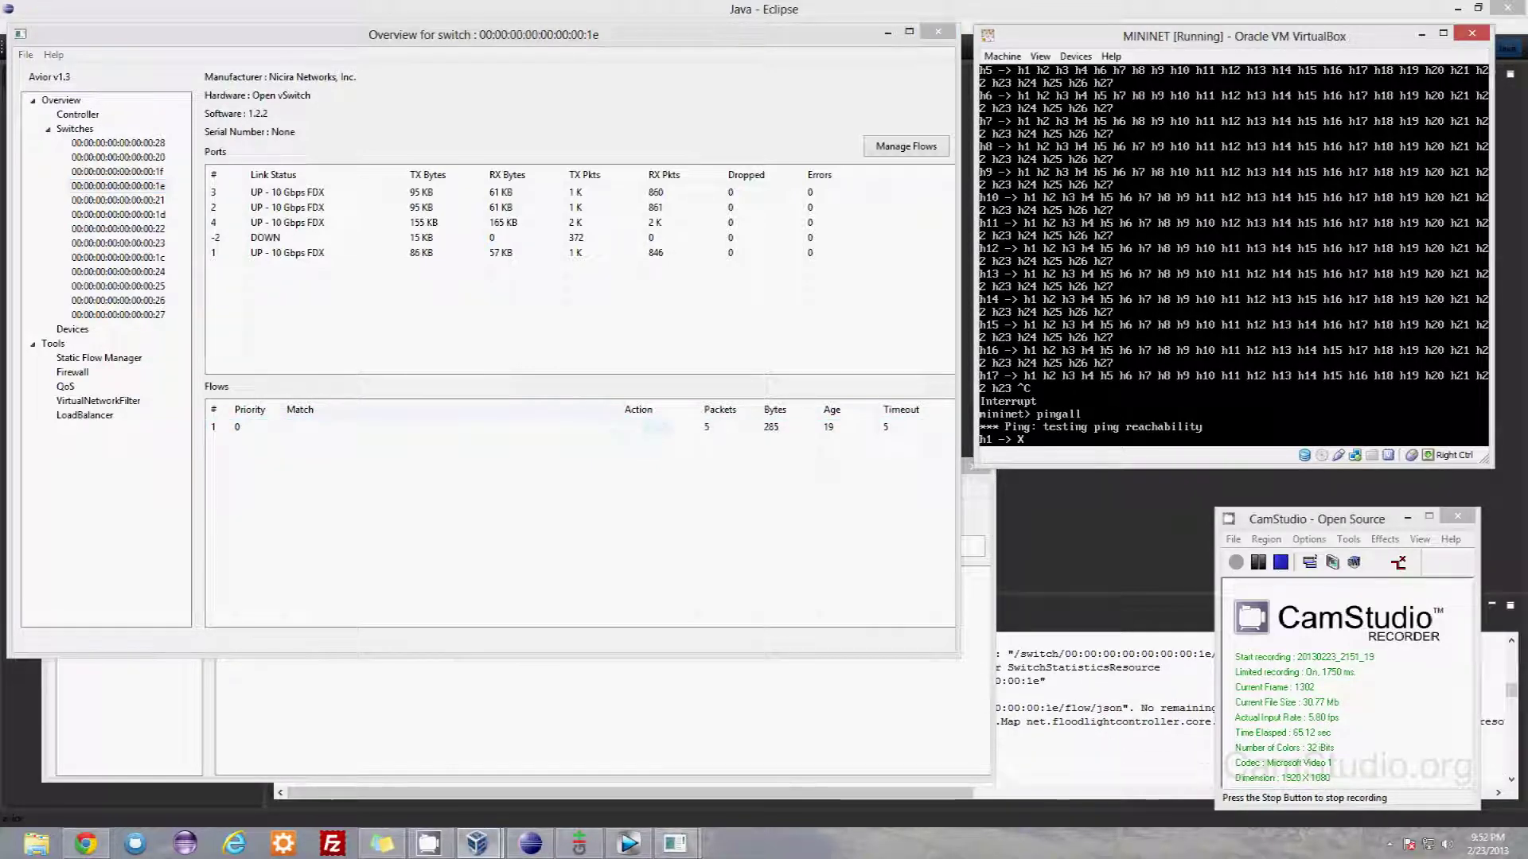
{"action": "key", "text": "ctrl+c"}
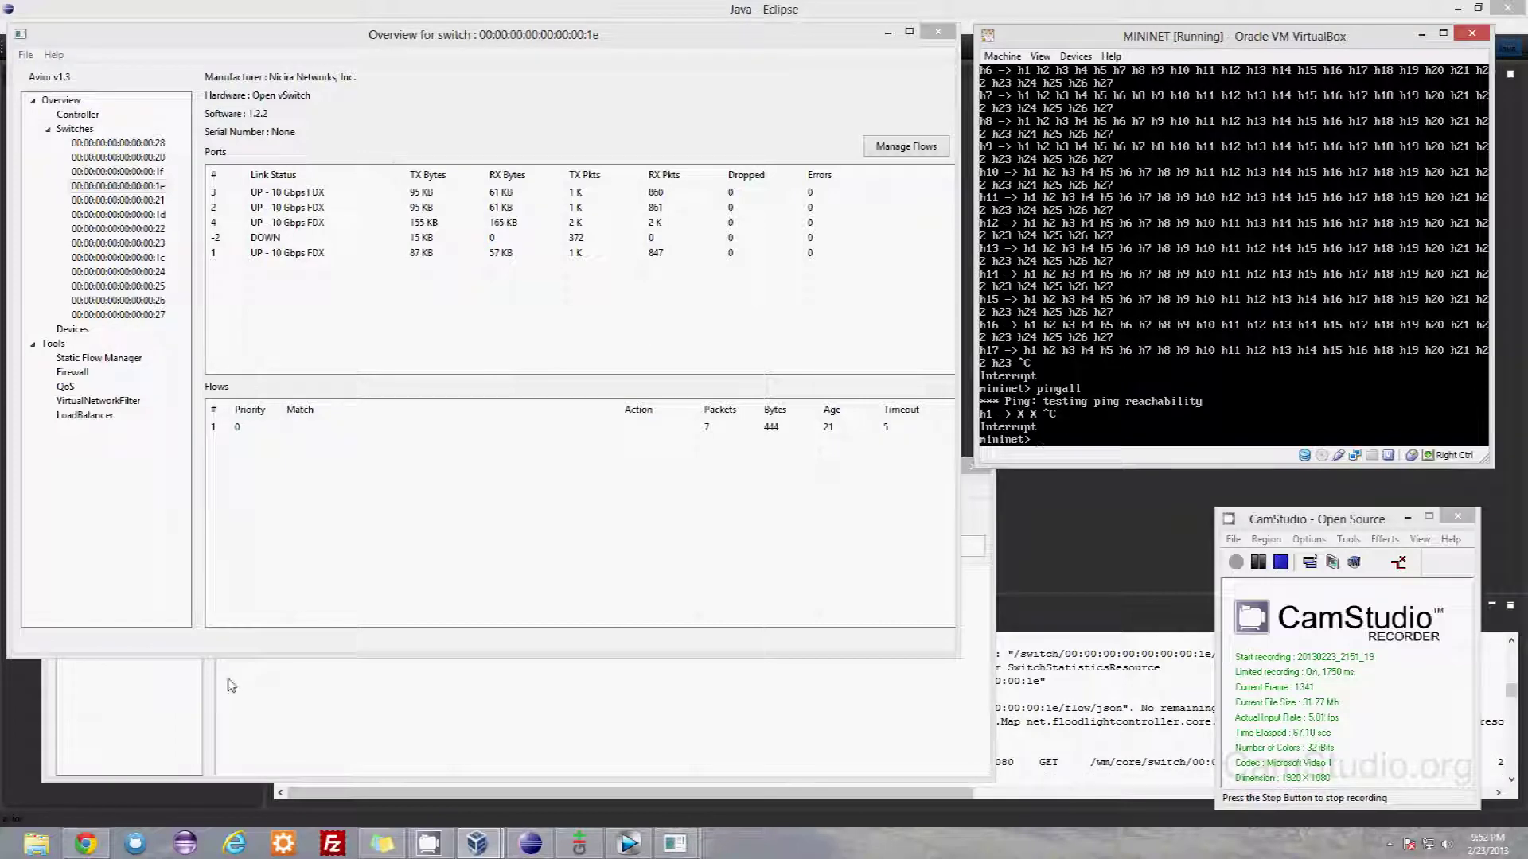
{"action": "left_click", "coordinate": [231, 685]}
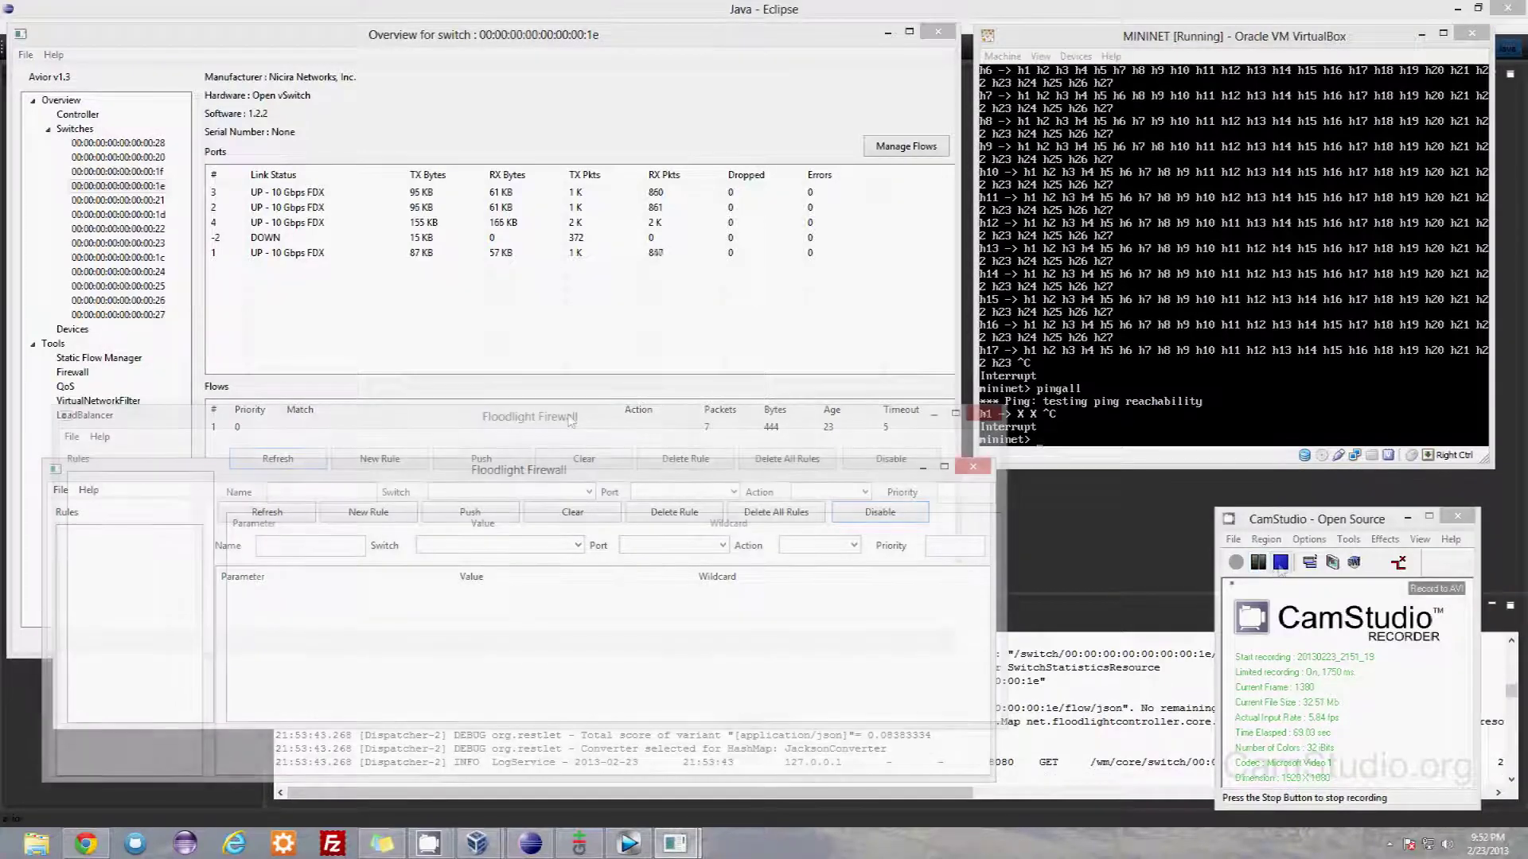
{"action": "left_click_drag", "start_coordinate": [307, 442], "coordinate": [308, 425]}
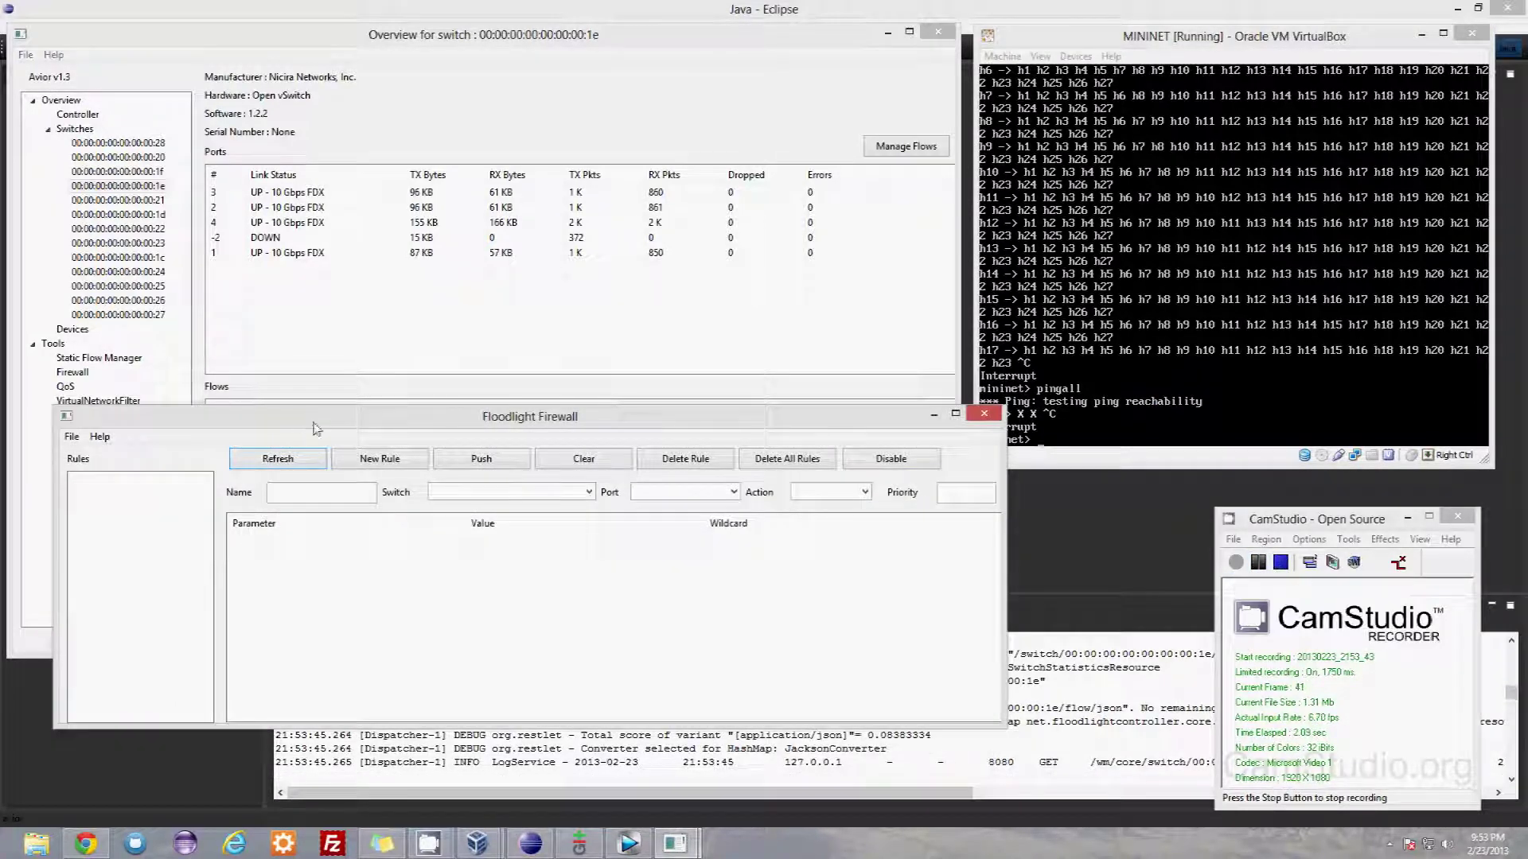
{"action": "left_click_drag", "start_coordinate": [377, 426], "coordinate": [374, 519]}
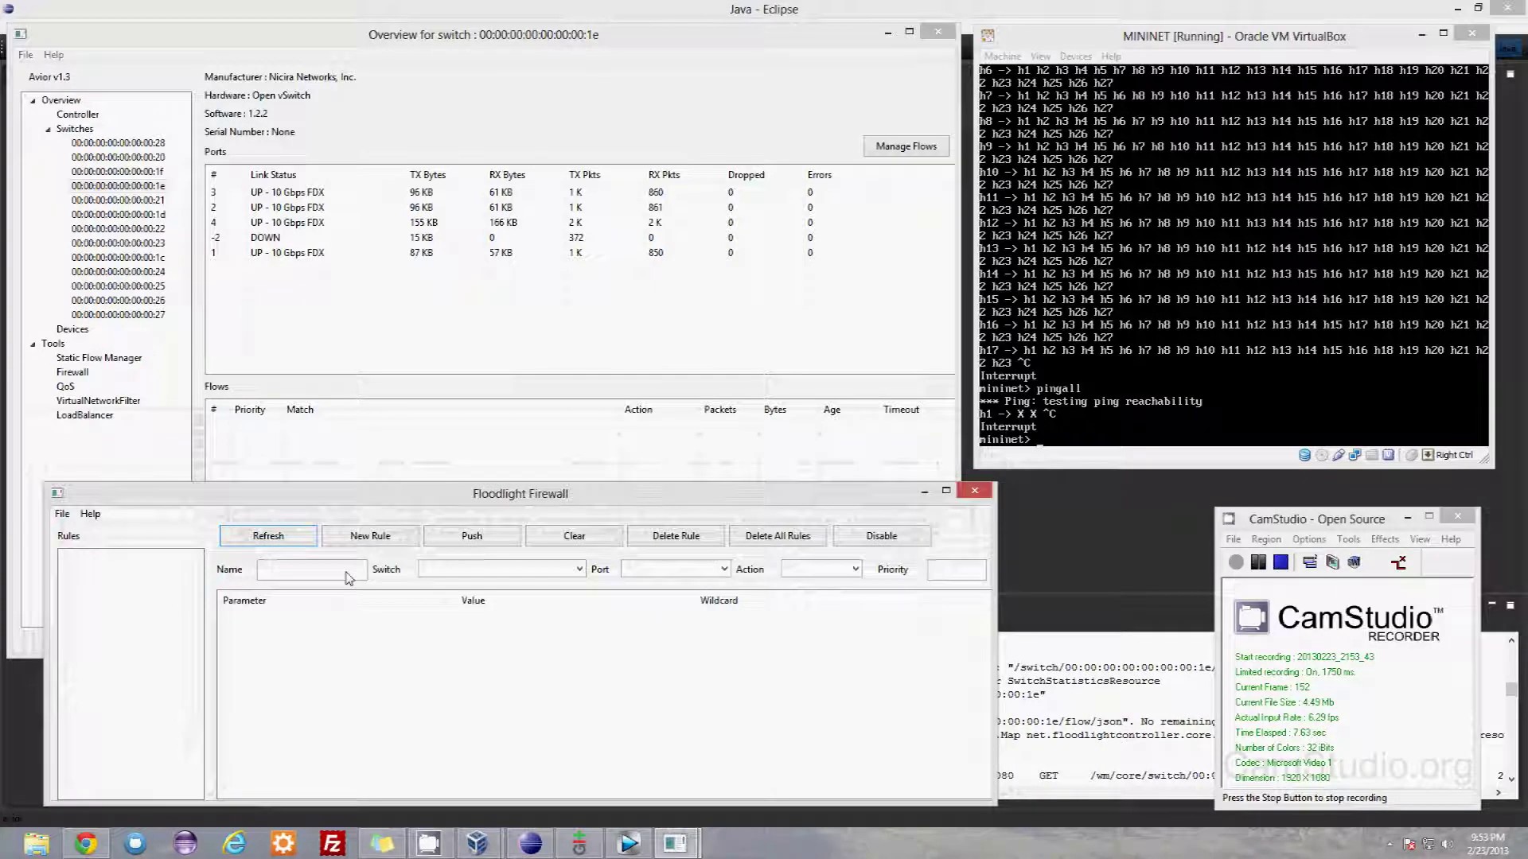
Step: Create a new firewall rule with action ALLOW and priority 5, leaving the switch and all match parameters blank
{"action": "left_click", "coordinate": [341, 538]}
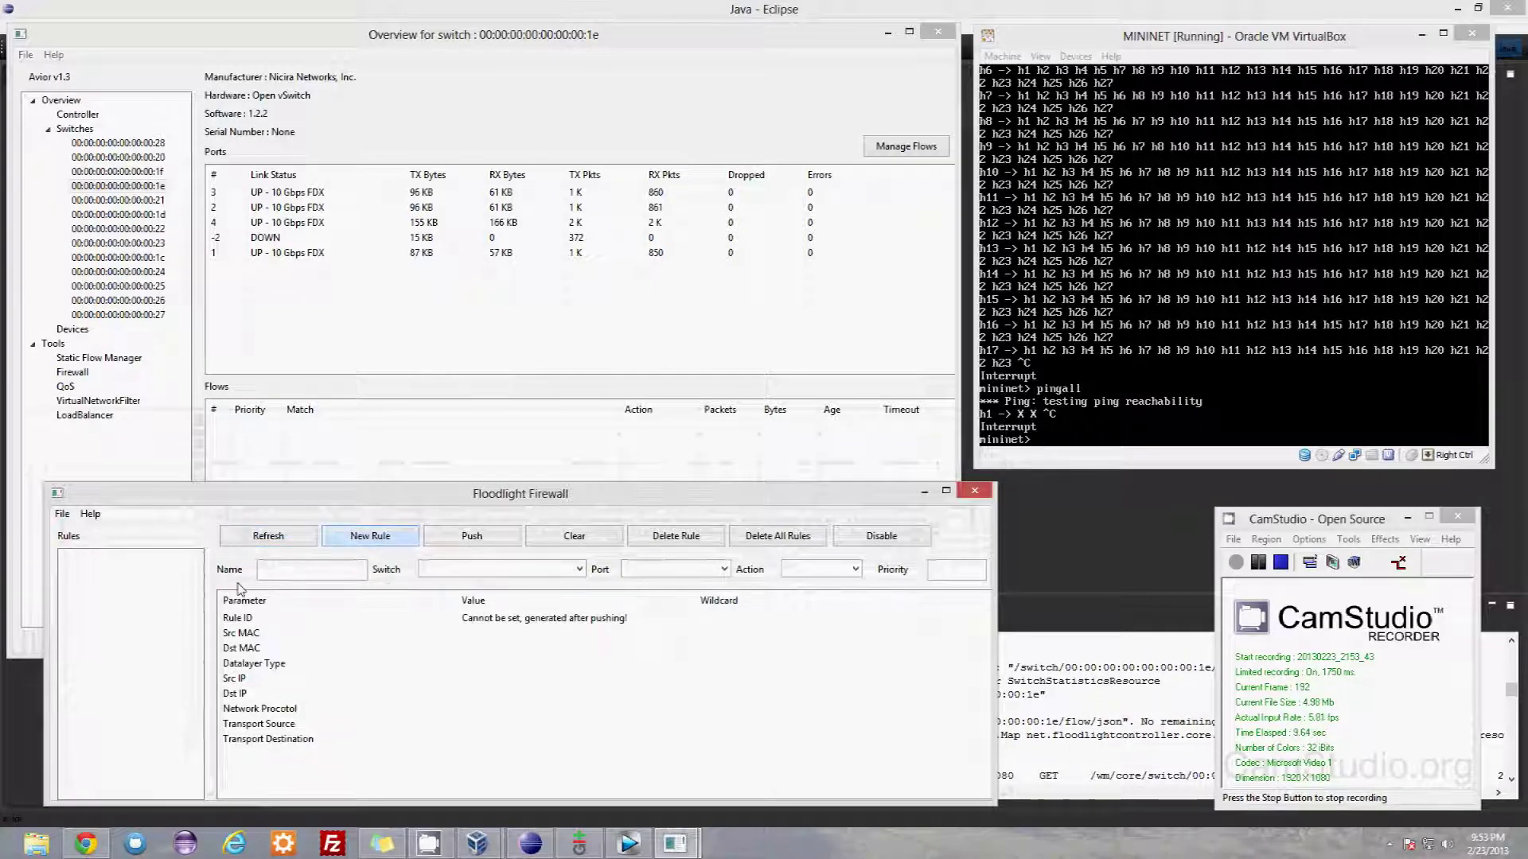
{"action": "left_click", "coordinate": [579, 569]}
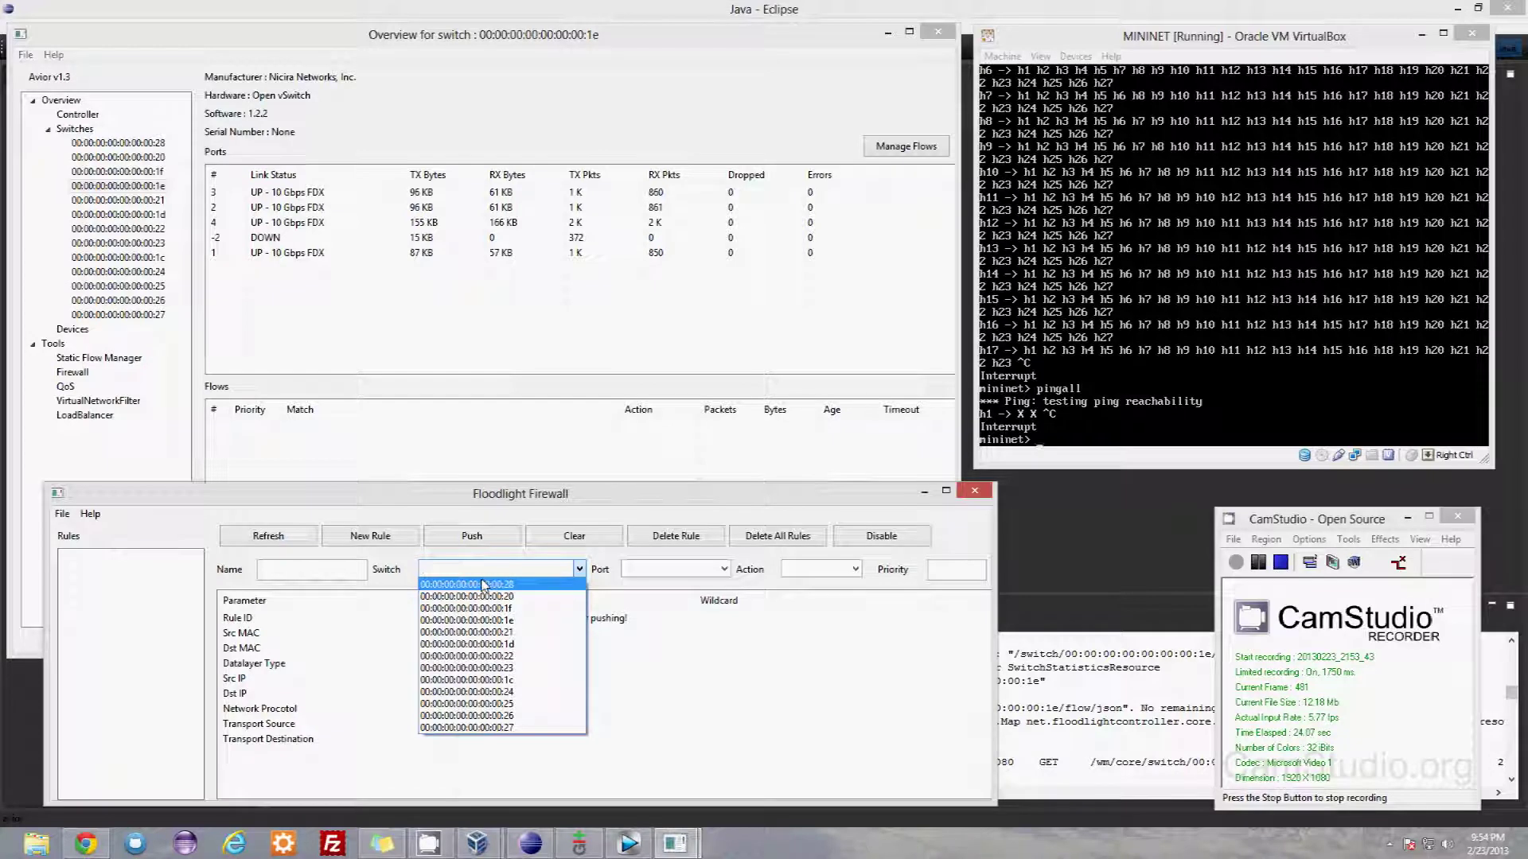
{"action": "left_click", "coordinate": [580, 568]}
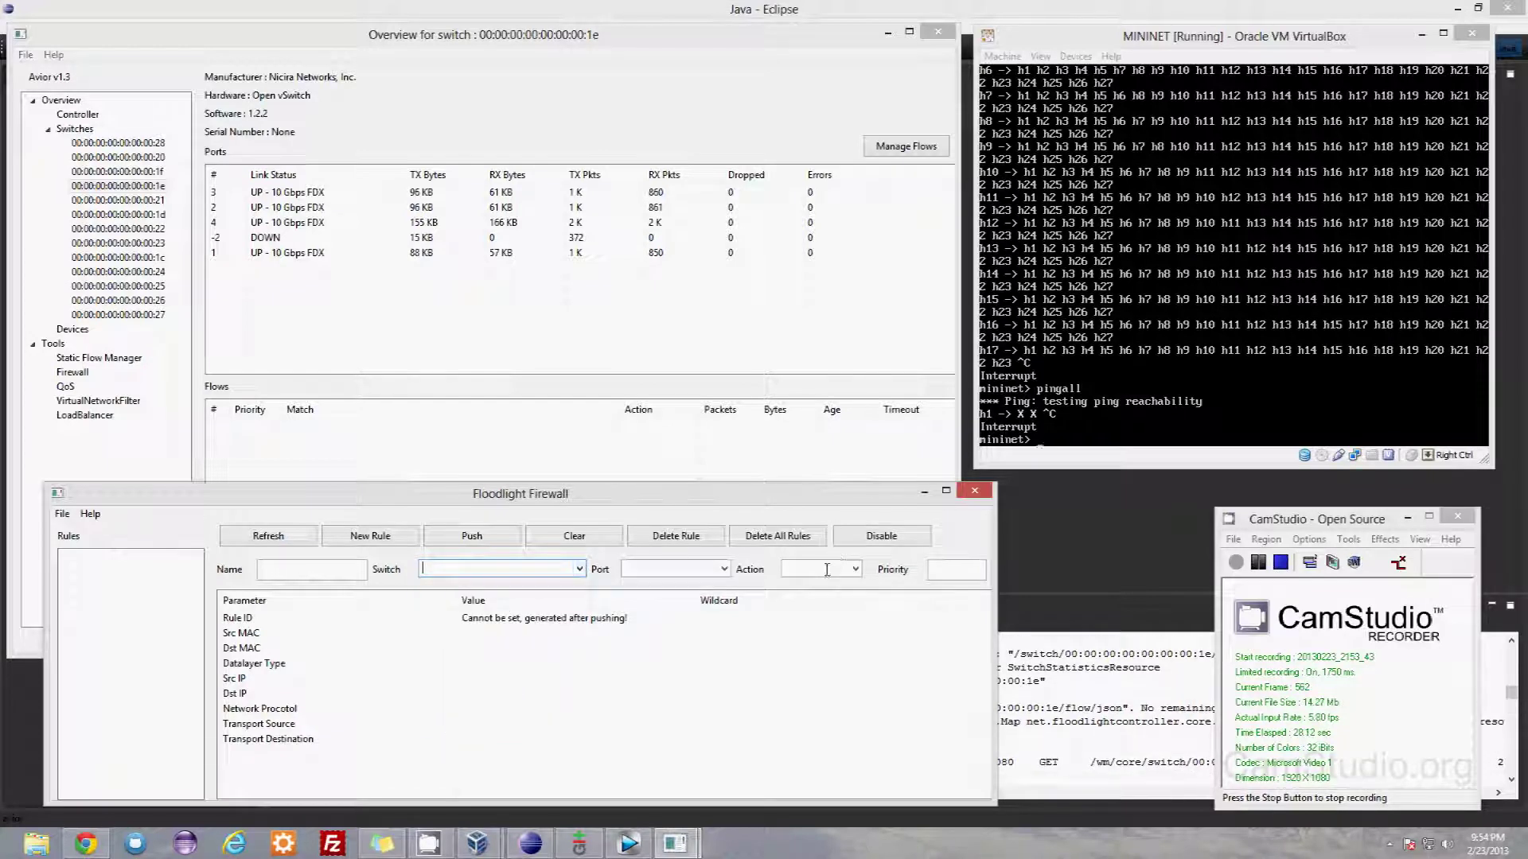
{"action": "left_click", "coordinate": [855, 569]}
{"action": "left_click", "coordinate": [846, 585]}
{"action": "left_click", "coordinate": [958, 571]}
{"action": "type", "text": "5"}
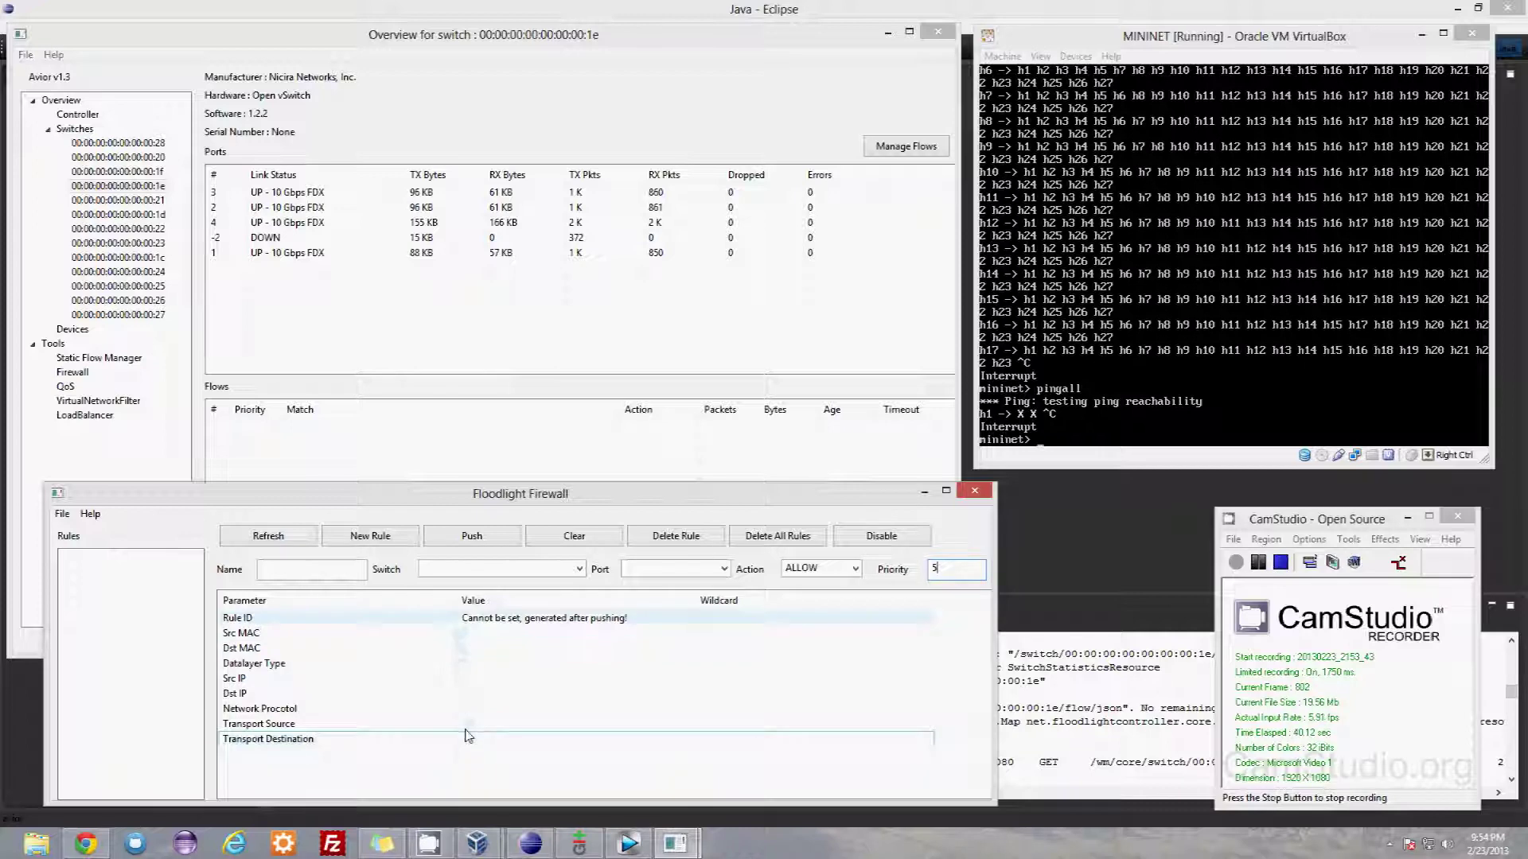
{"action": "left_click", "coordinate": [467, 738]}
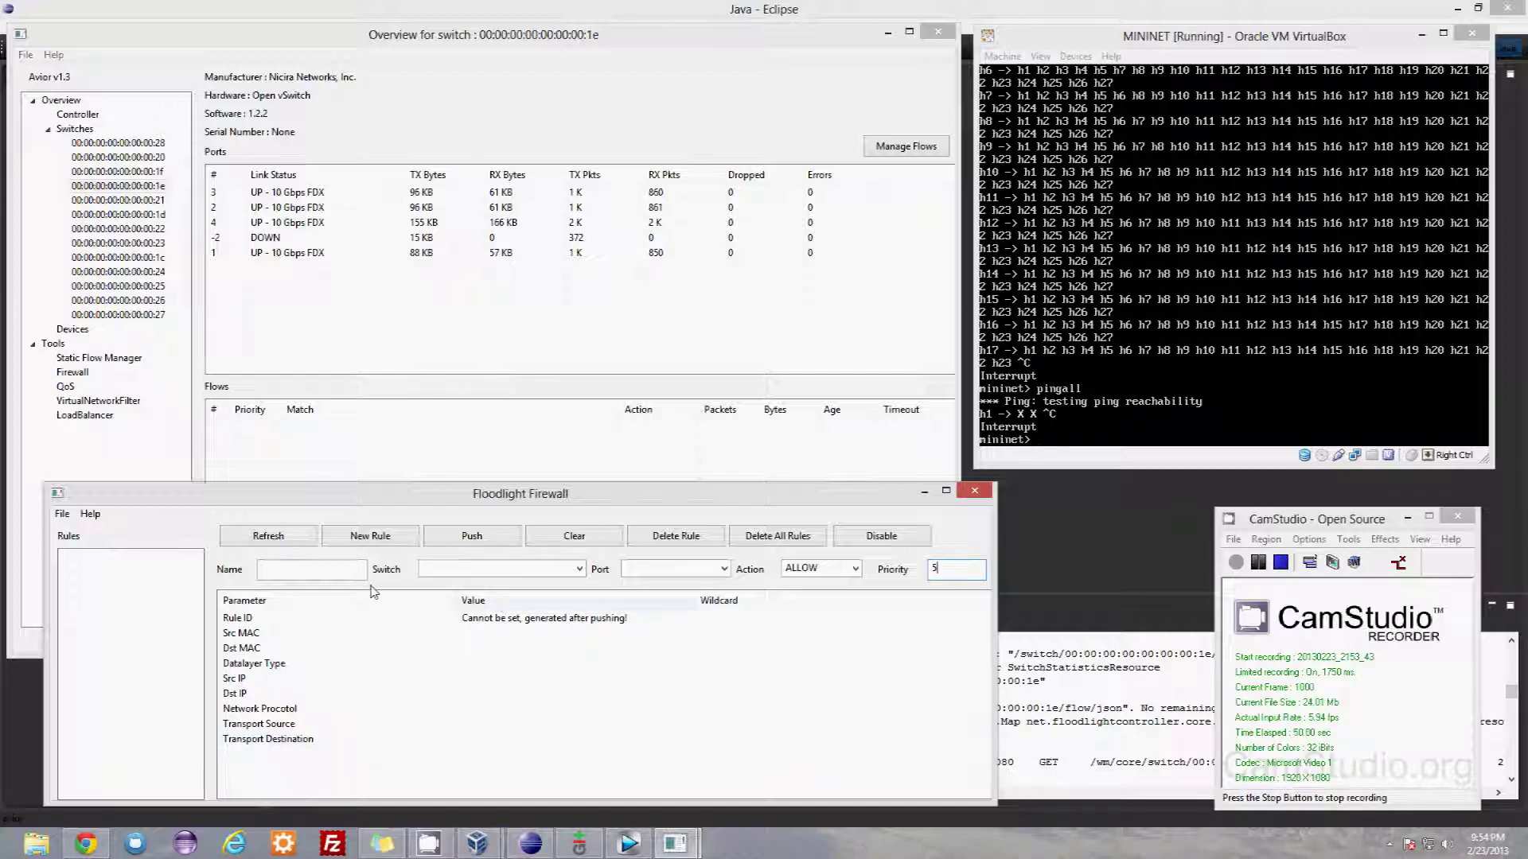
Step: Push the new firewall rule, dismiss the status message, and display the pushed rule's parameters
{"action": "left_click", "coordinate": [452, 540]}
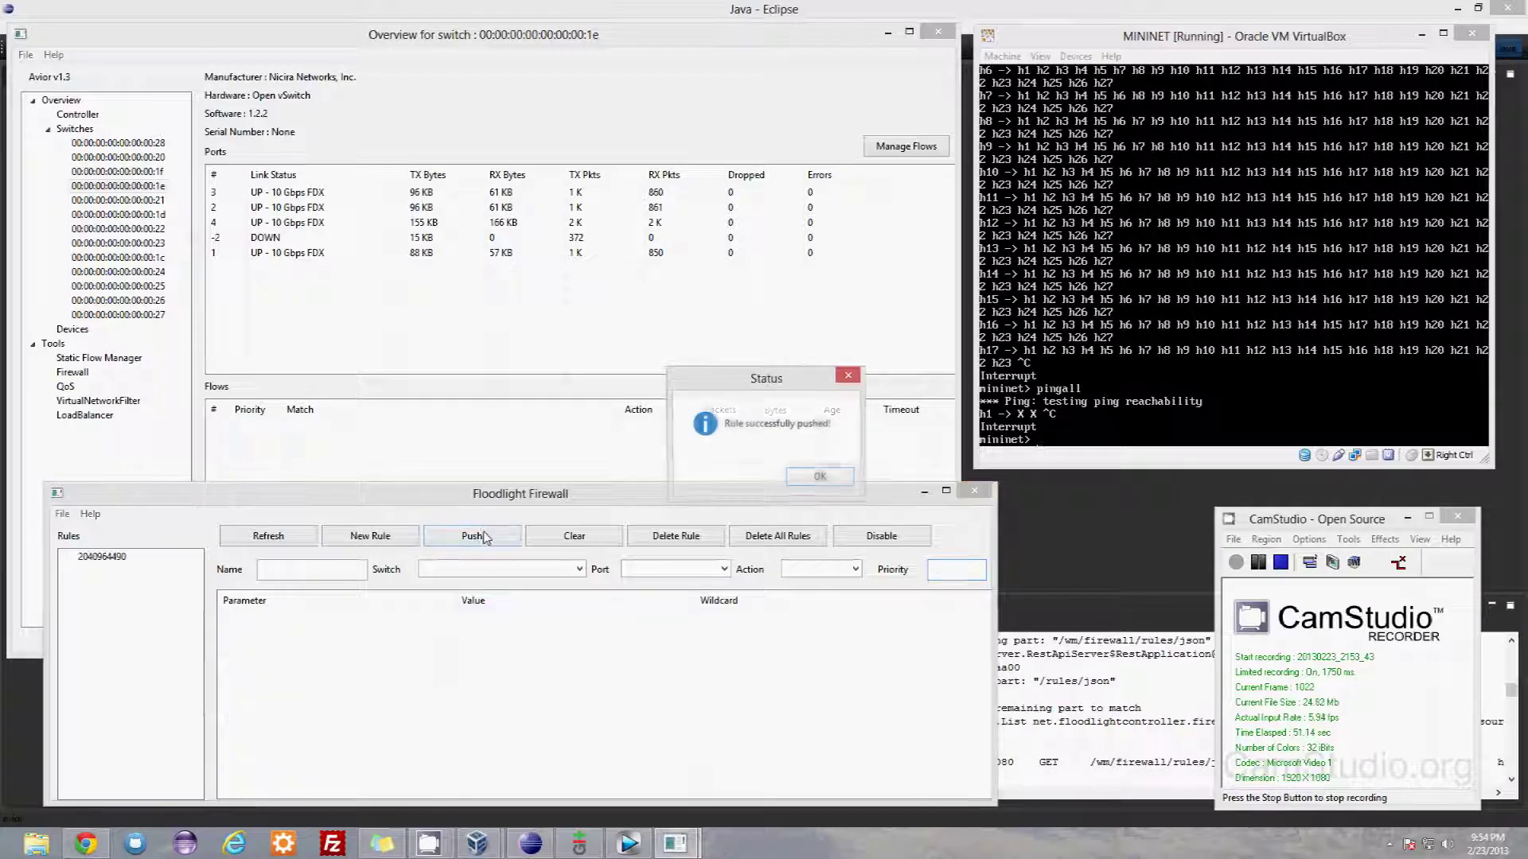
{"action": "left_click", "coordinate": [821, 478]}
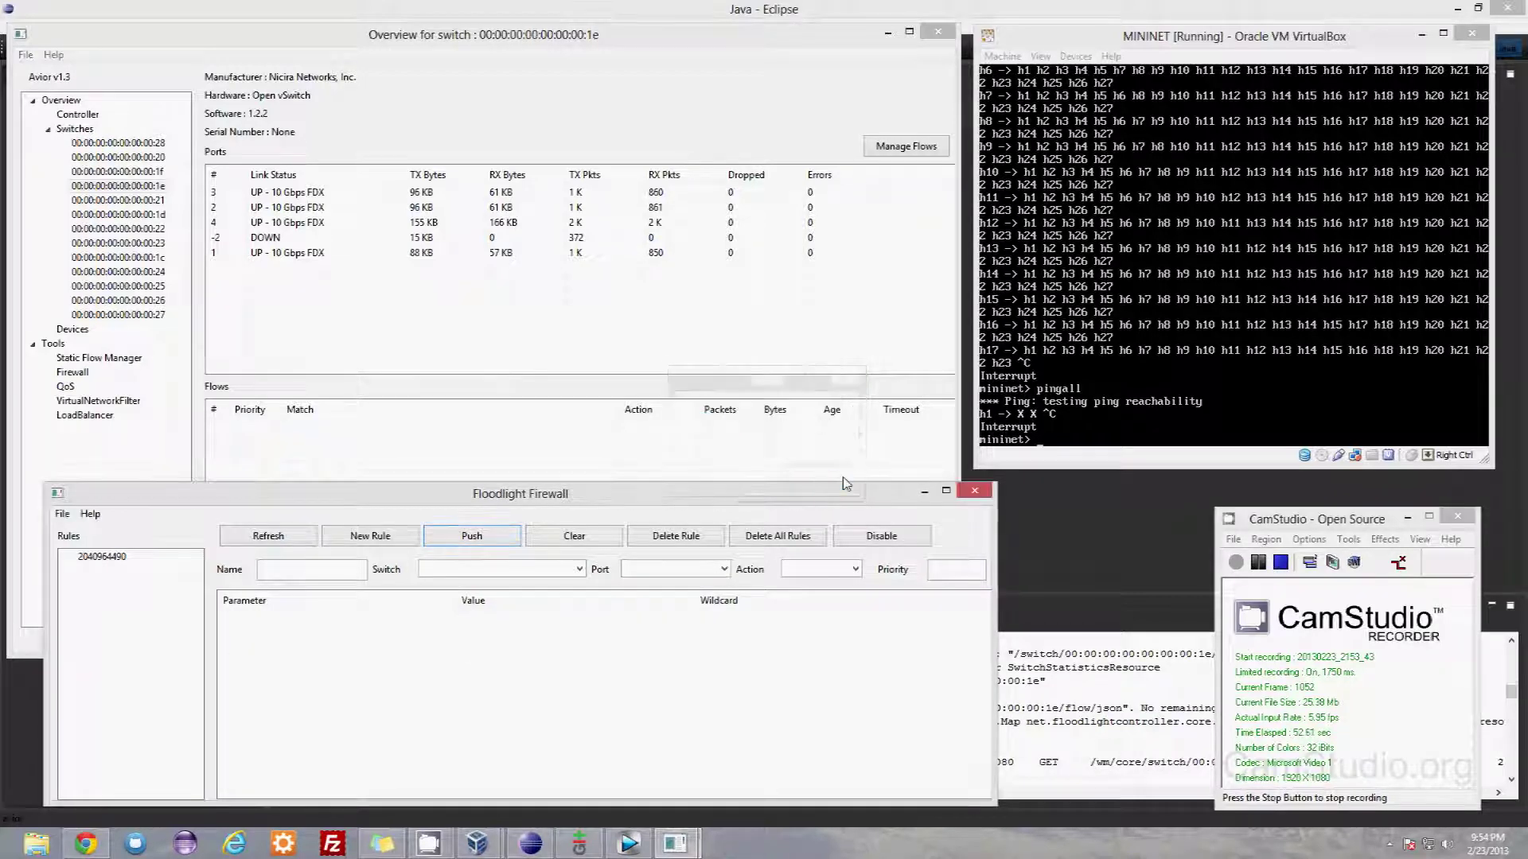
{"action": "left_click", "coordinate": [90, 556]}
Step: Run pingall in Mininet with the ALLOW rule in place, and return to a fresh prompt
{"action": "left_click", "coordinate": [1233, 253]}
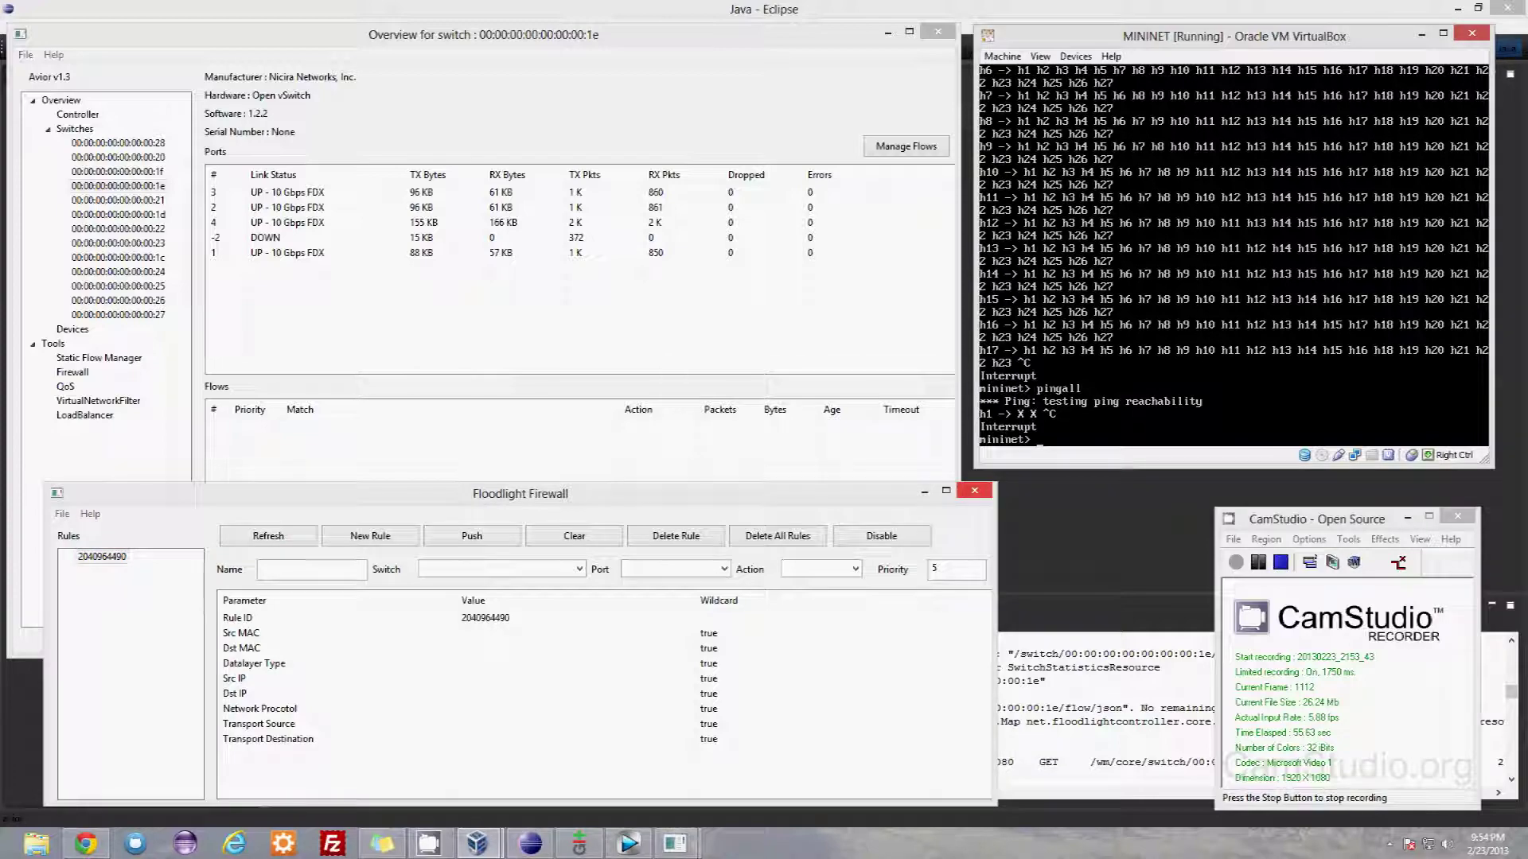
{"action": "type", "text": "pingall"}
{"action": "key", "text": "Return"}
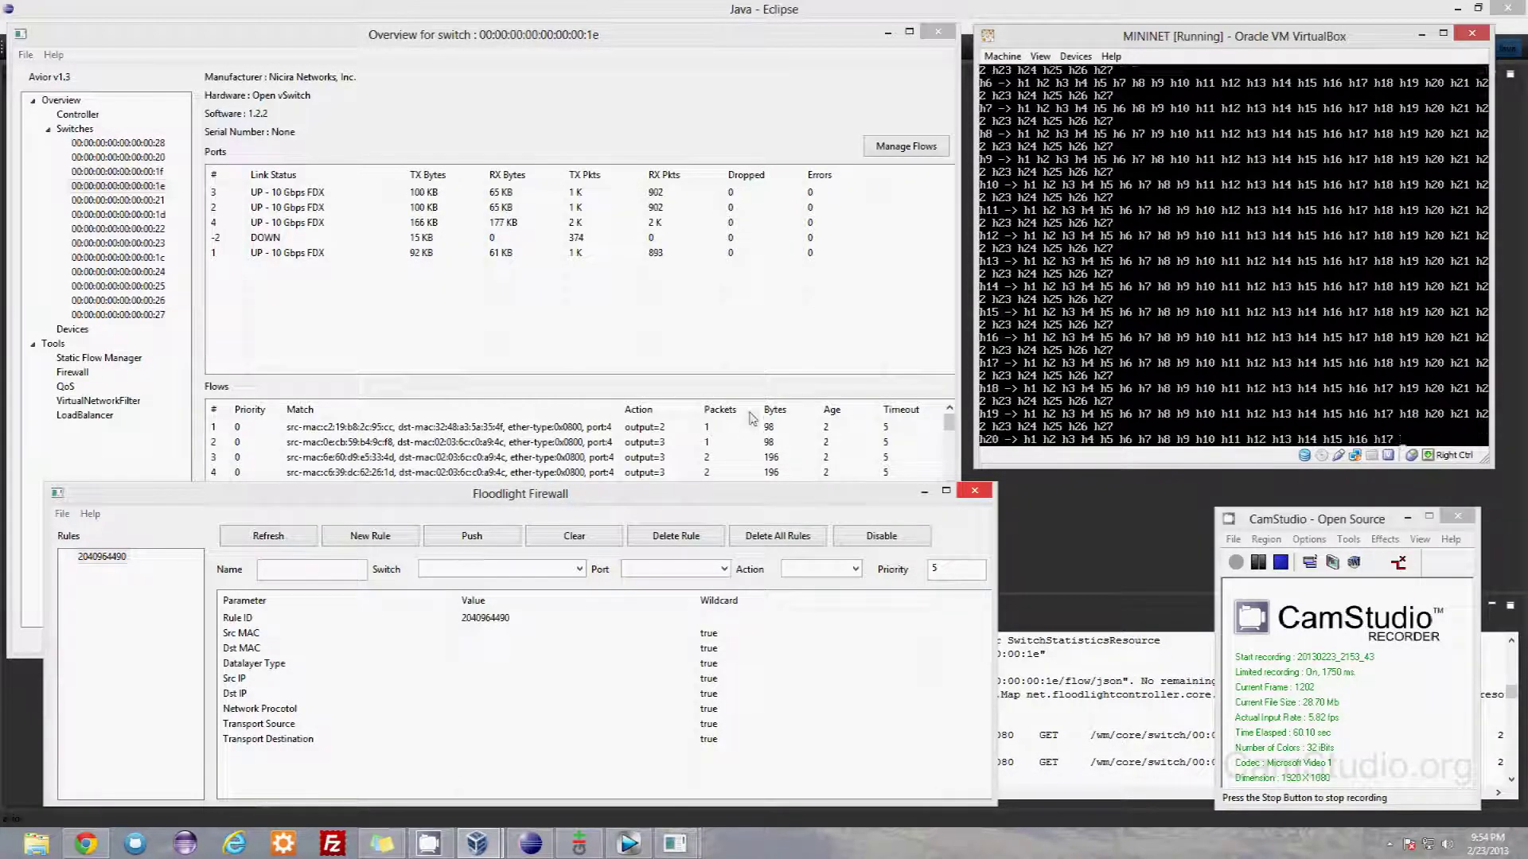
{"action": "key", "text": "ctrl+c"}
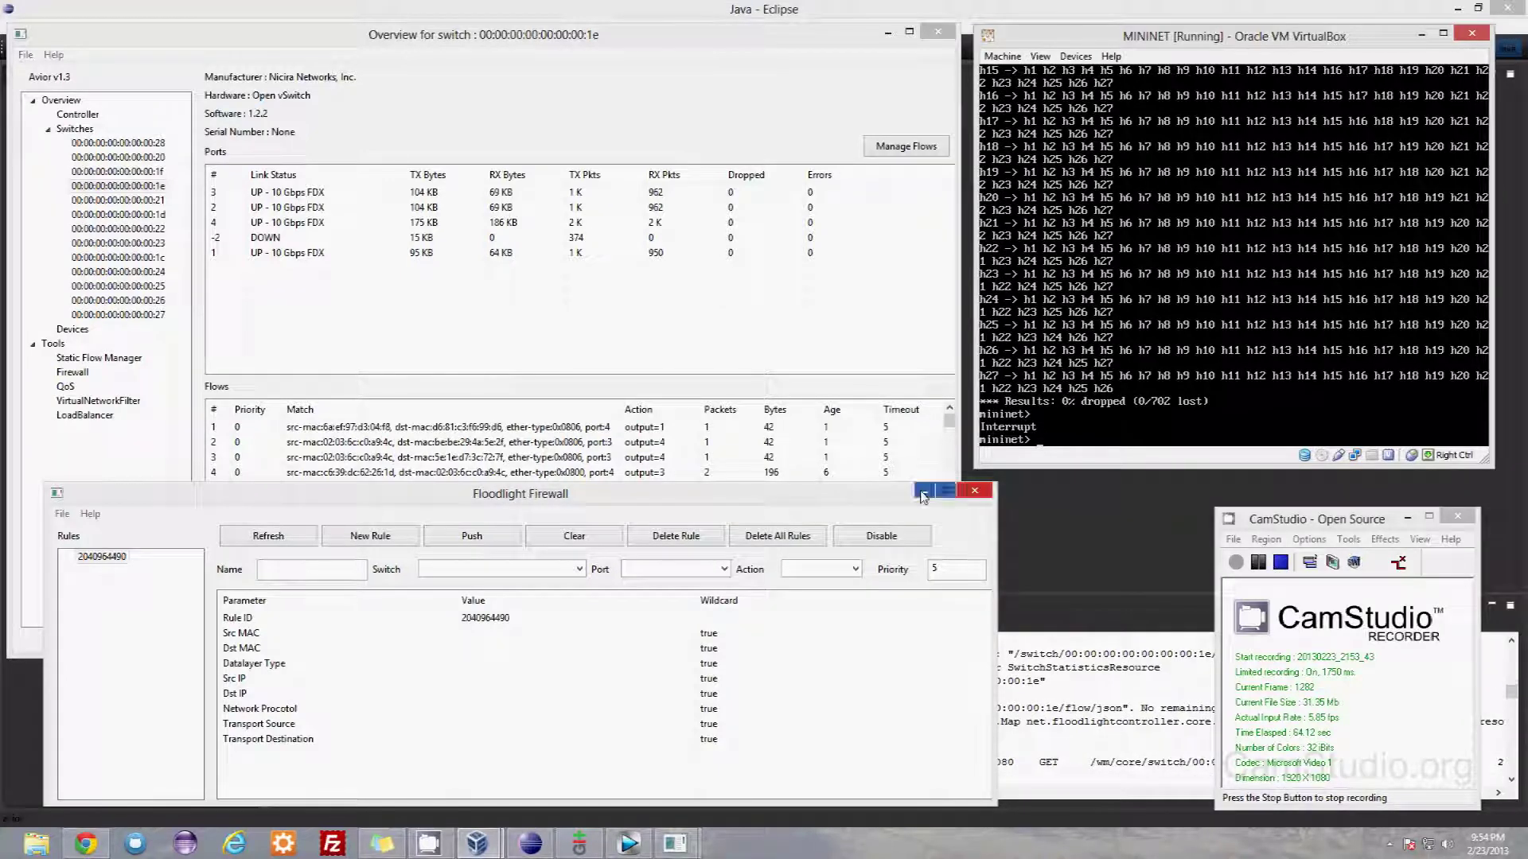
Step: Delete the pushed ALLOW rule from the firewall and dismiss the status message
{"action": "left_click", "coordinate": [97, 559]}
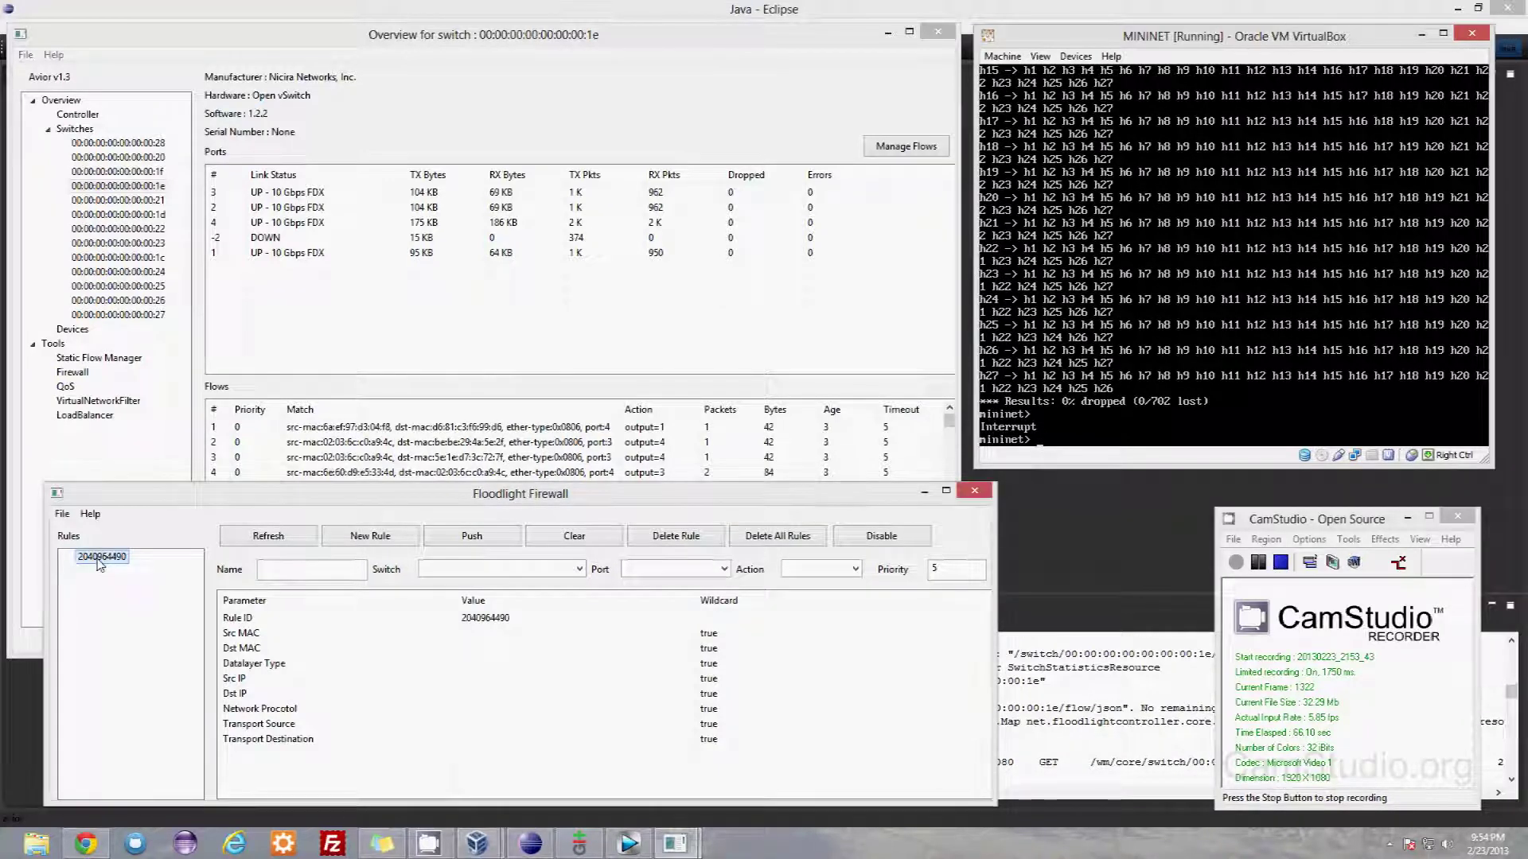
{"action": "left_click", "coordinate": [679, 545]}
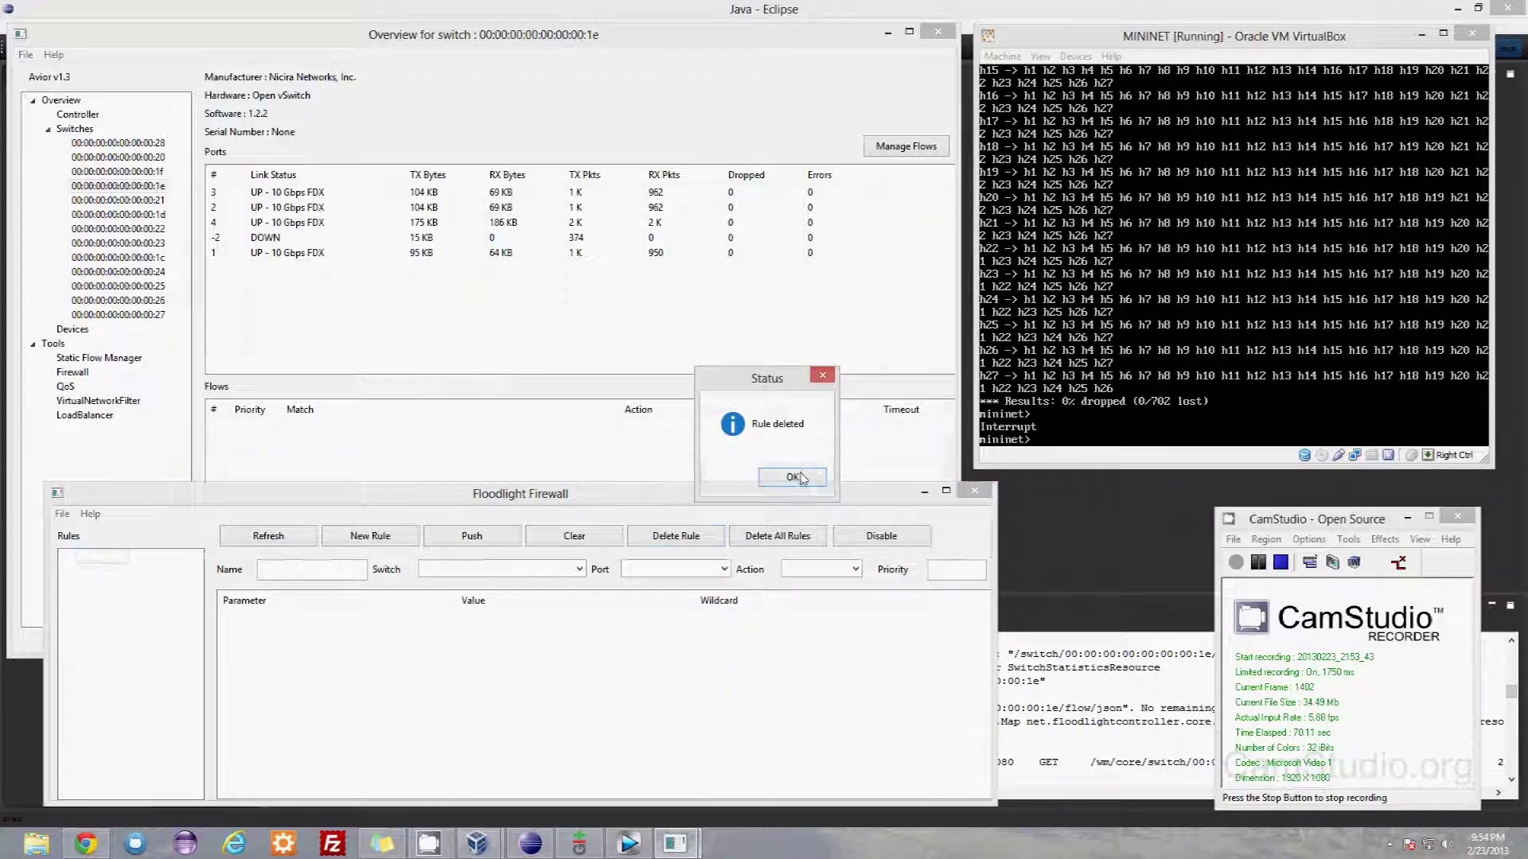
{"action": "left_click", "coordinate": [793, 477]}
Step: Create and push a firewall rule with action DENY for port 2 of switch 00:00:00:00:00:00:00:1e, leaving priority and match parameters blank
{"action": "left_click", "coordinate": [390, 535]}
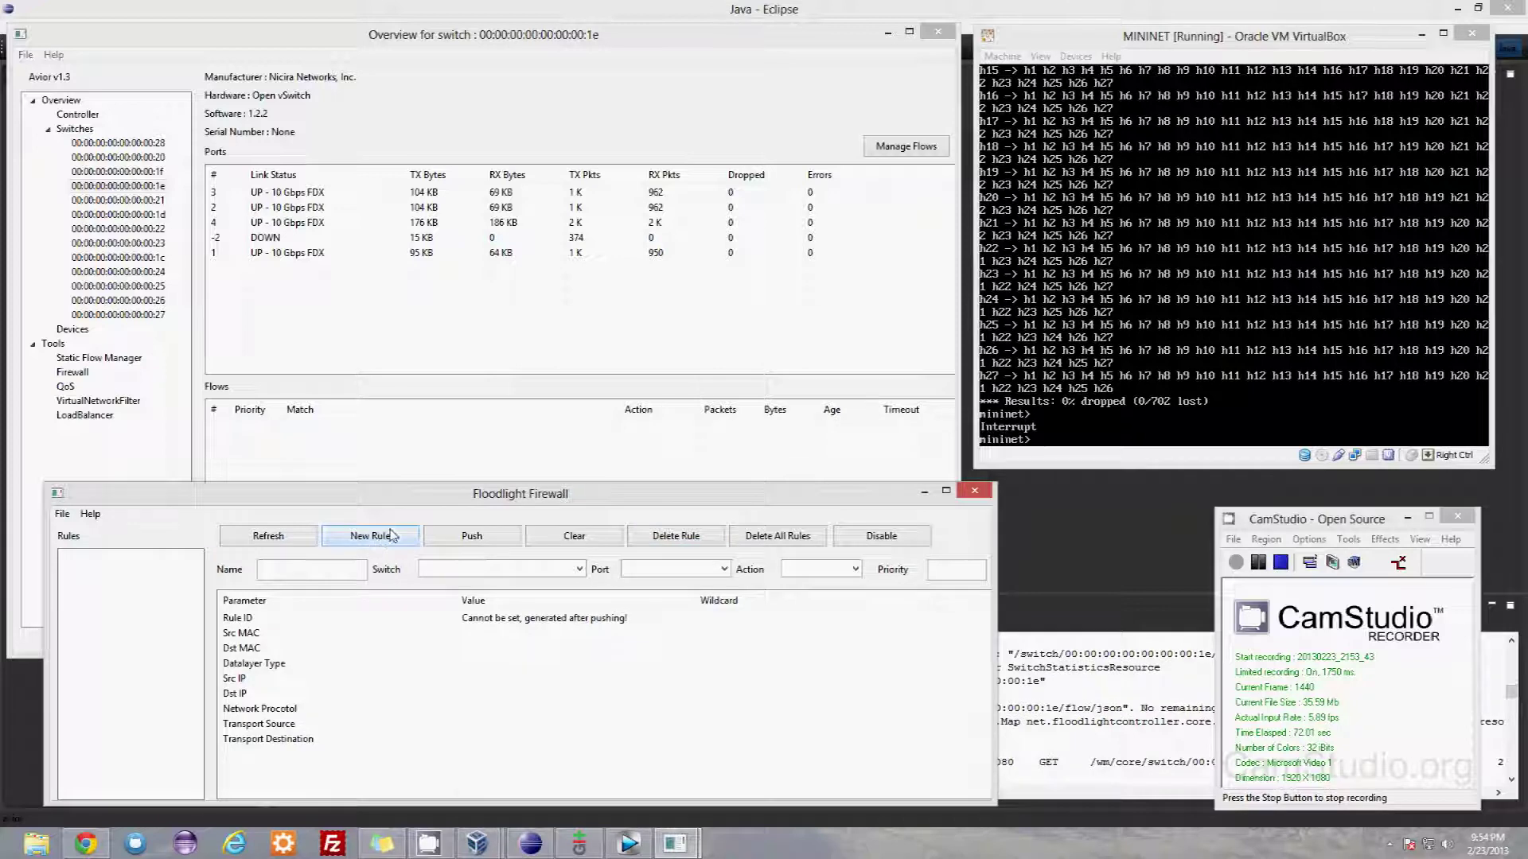
{"action": "left_click", "coordinate": [571, 570]}
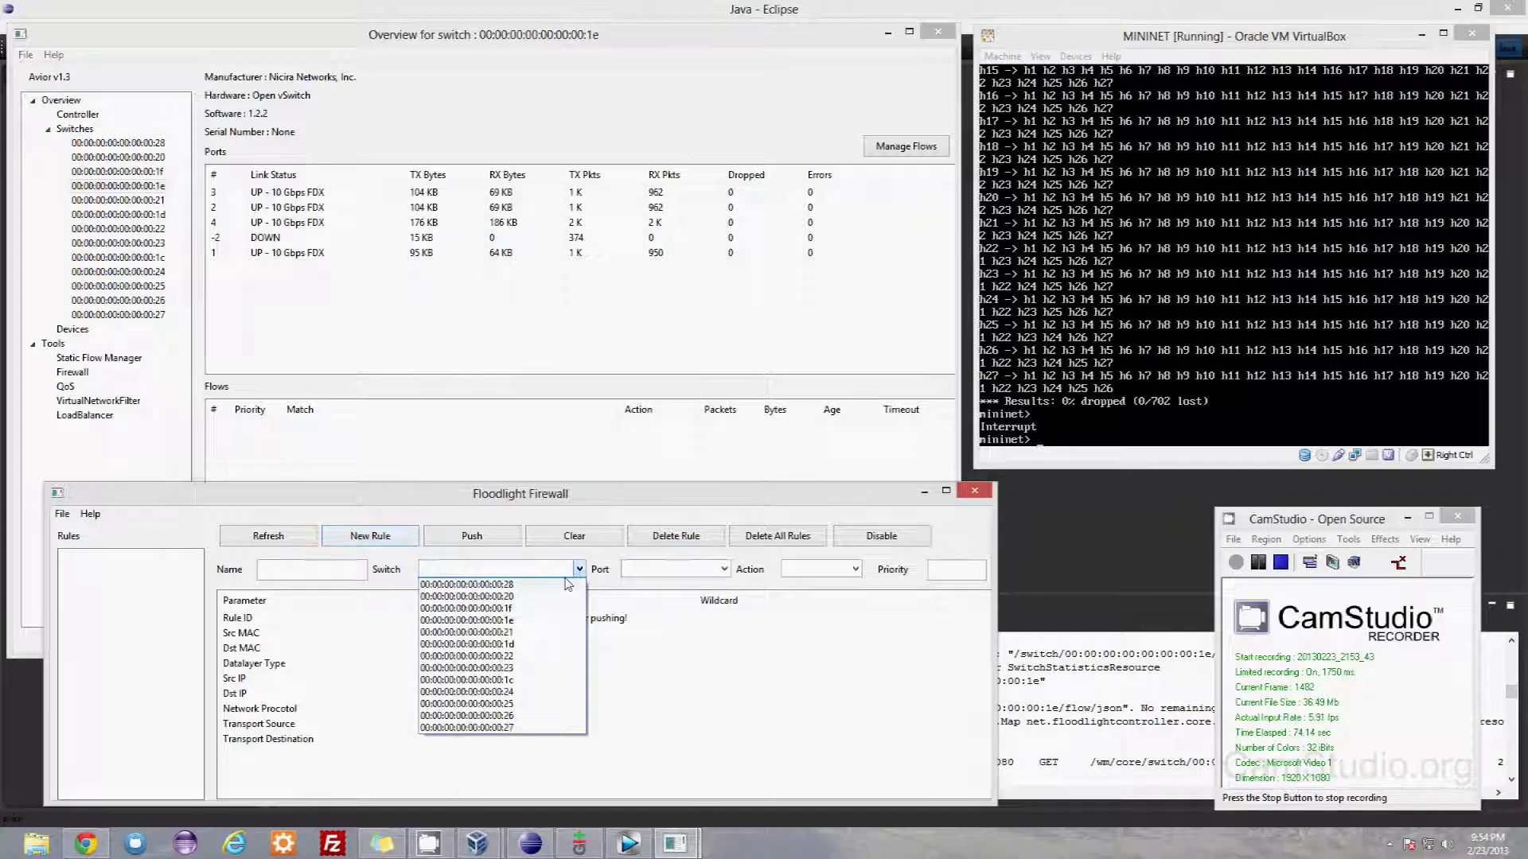
{"action": "left_click", "coordinate": [536, 588]}
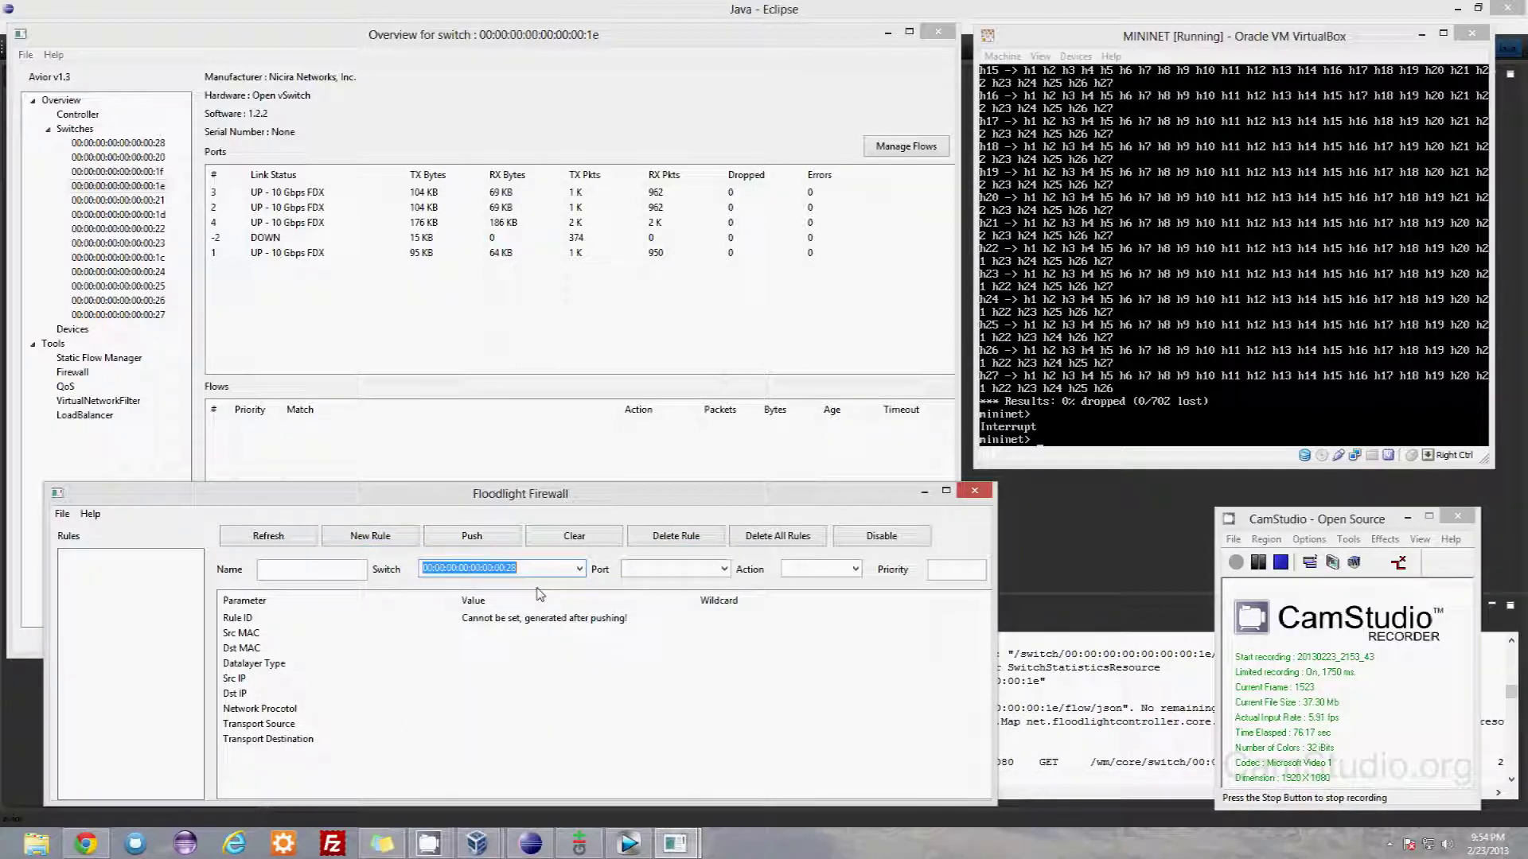
{"action": "left_click", "coordinate": [580, 568]}
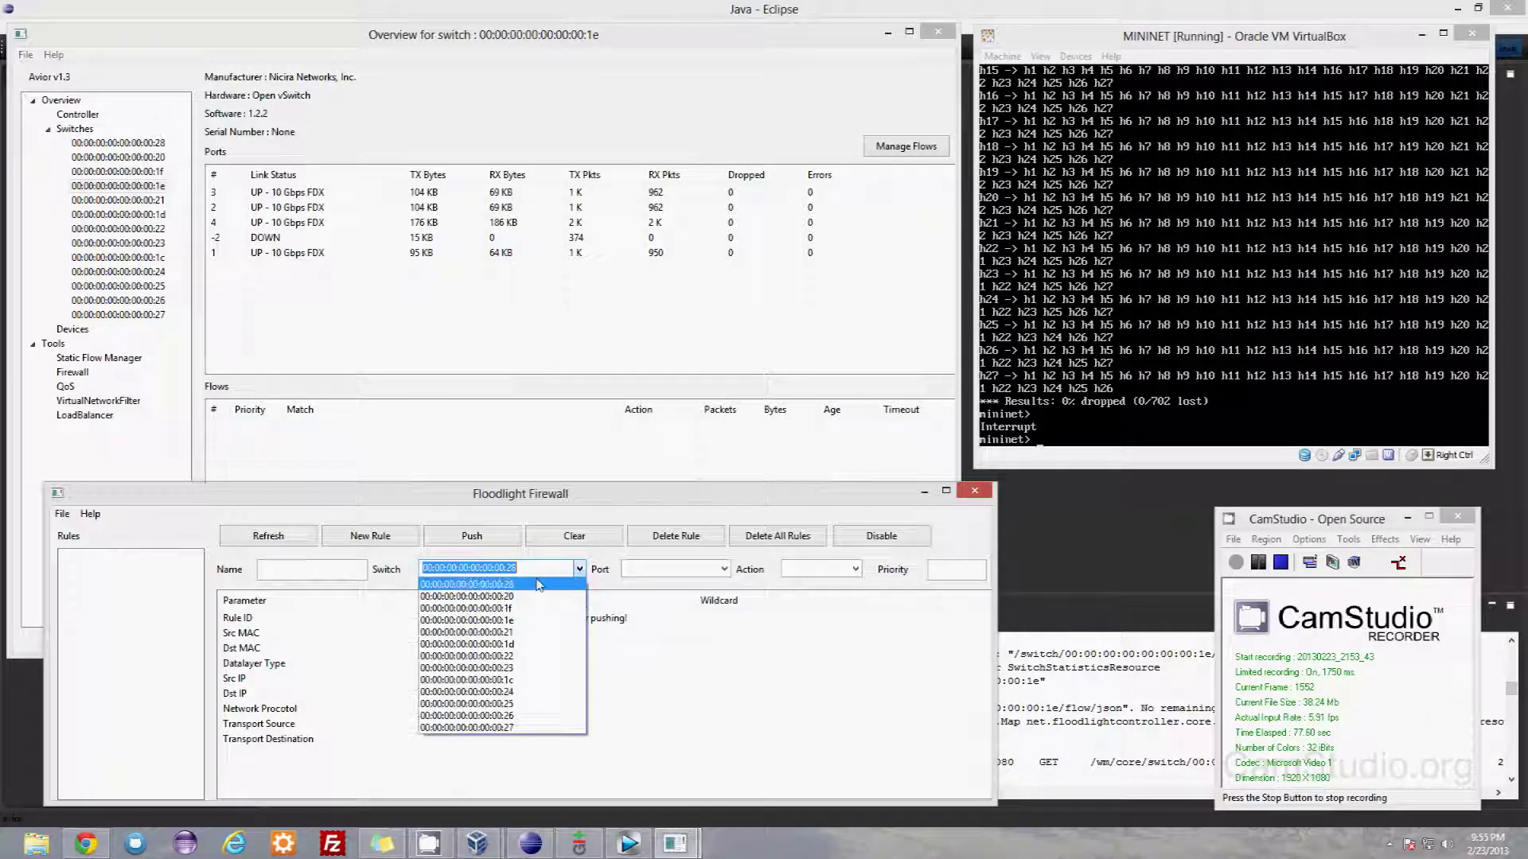
{"action": "left_click", "coordinate": [524, 625]}
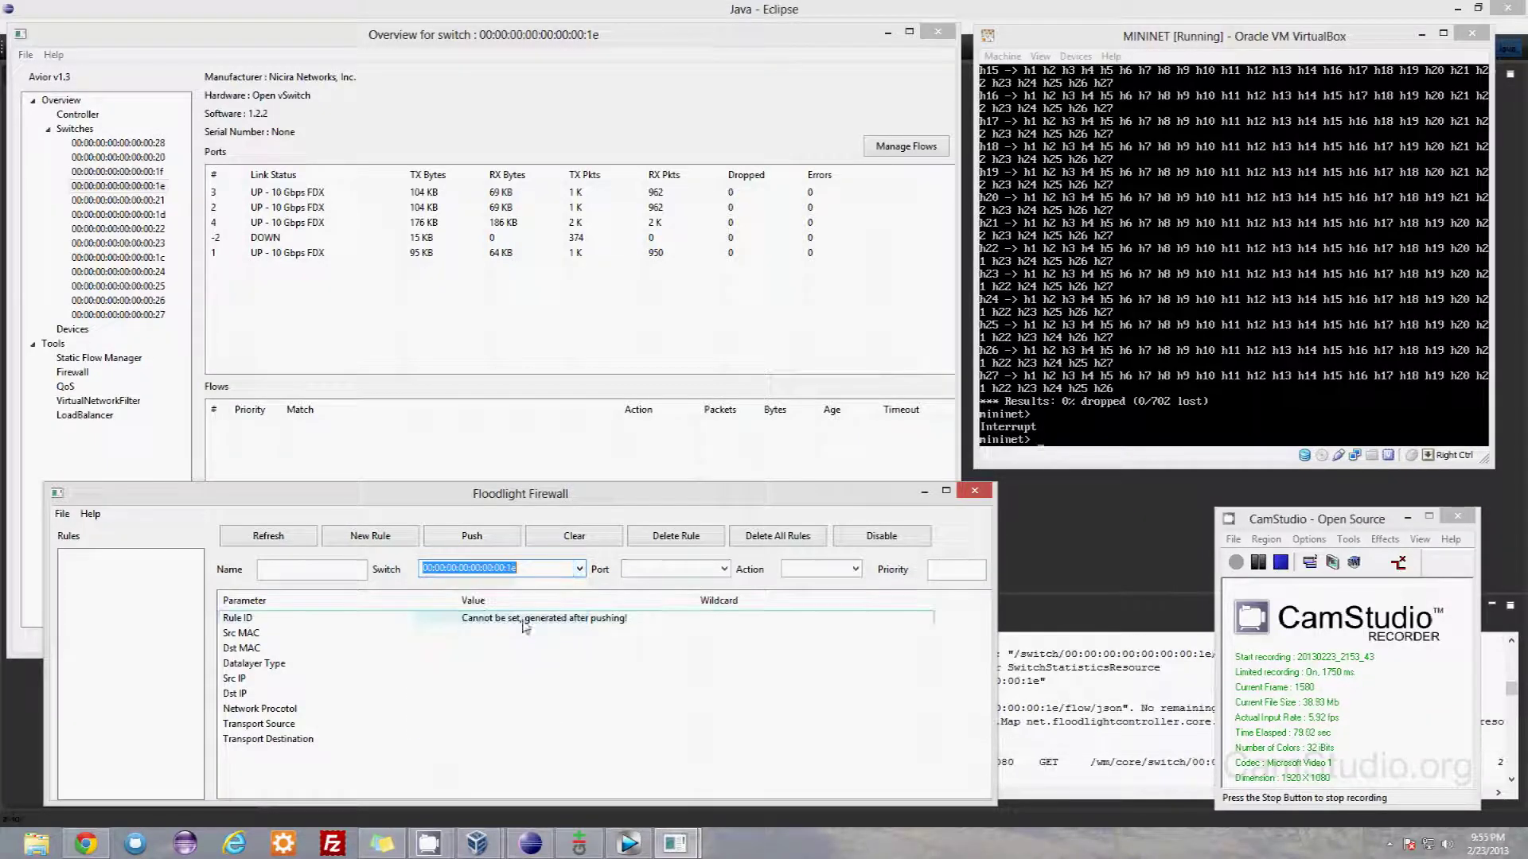
{"action": "left_click", "coordinate": [723, 569]}
{"action": "left_click", "coordinate": [683, 603]}
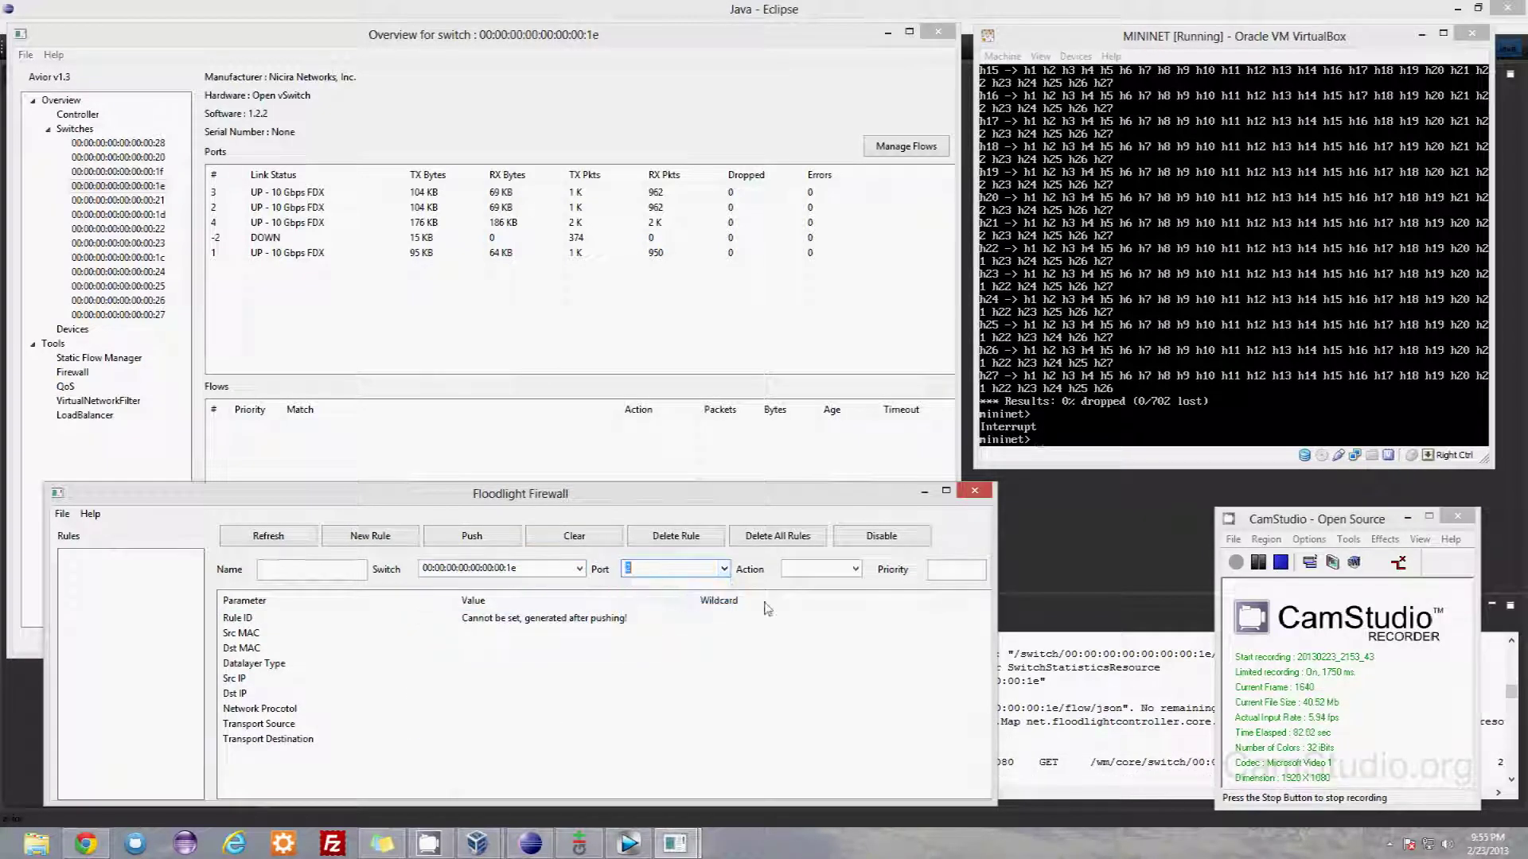
{"action": "left_click", "coordinate": [853, 569]}
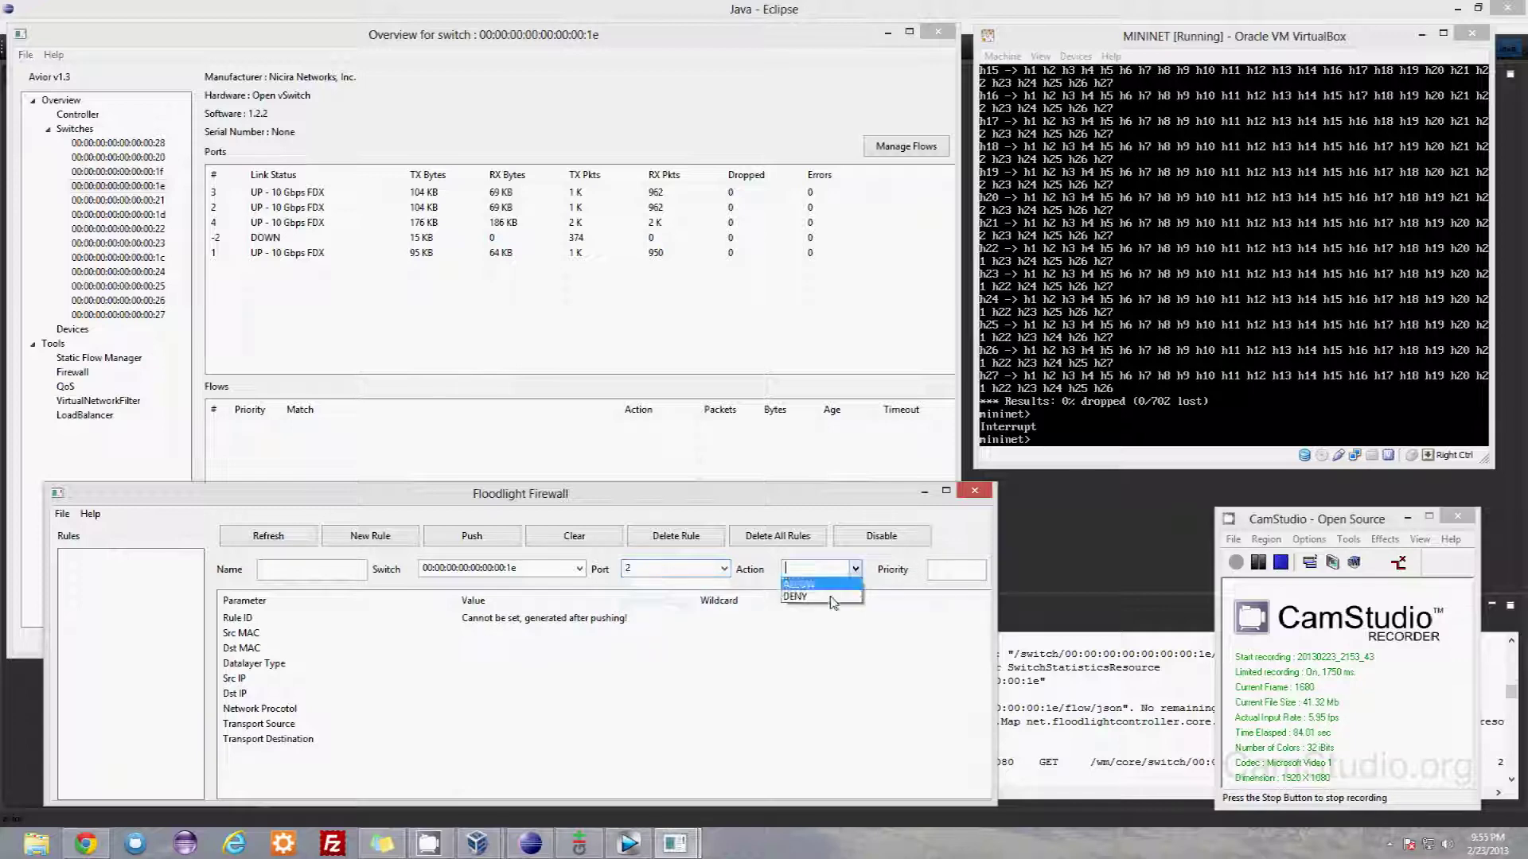
{"action": "left_click", "coordinate": [827, 606]}
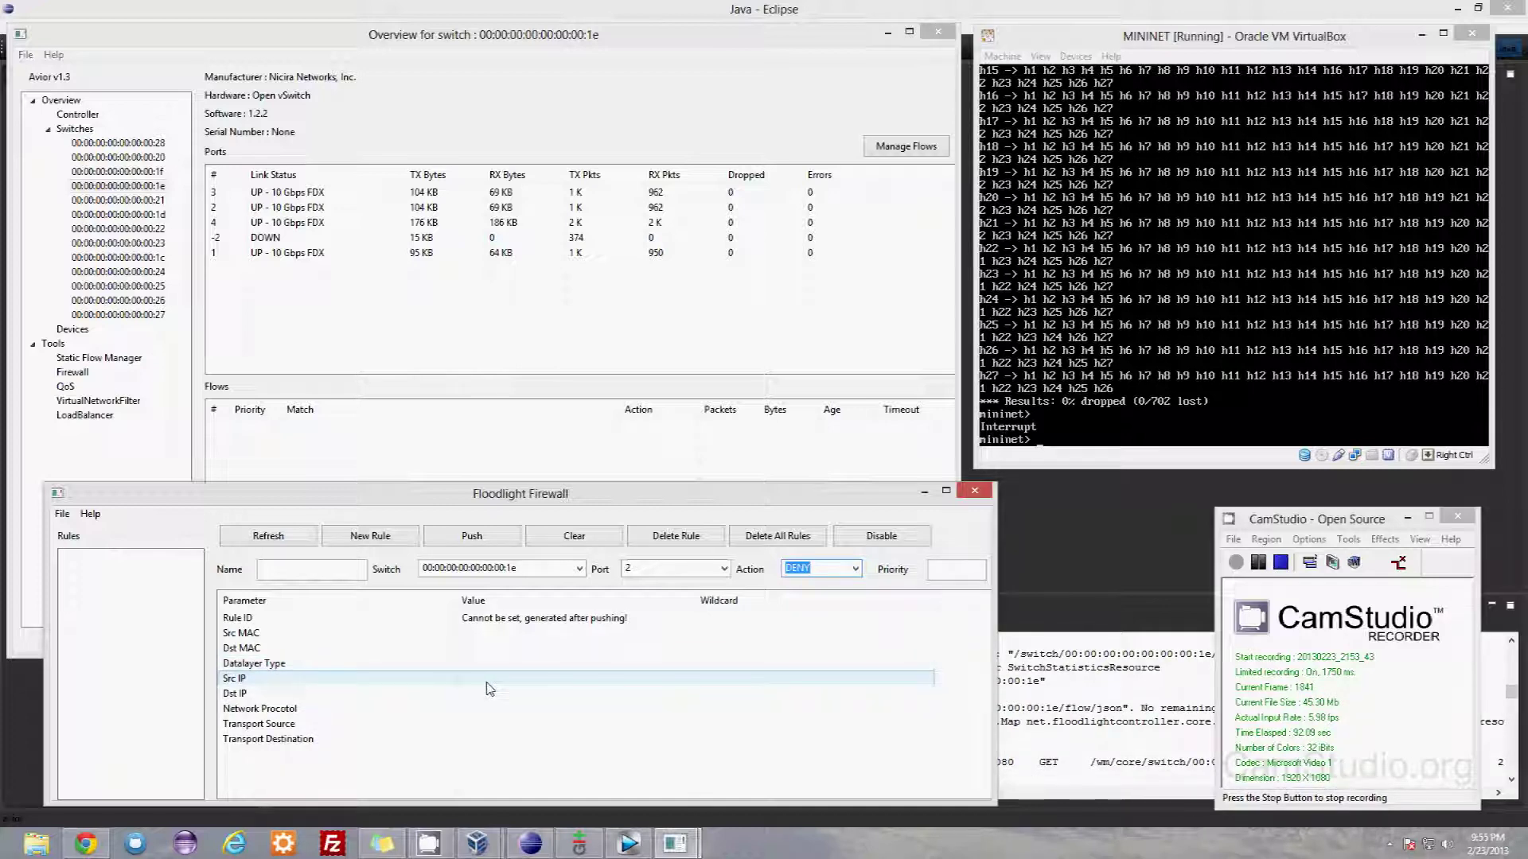
{"action": "left_click", "coordinate": [480, 538]}
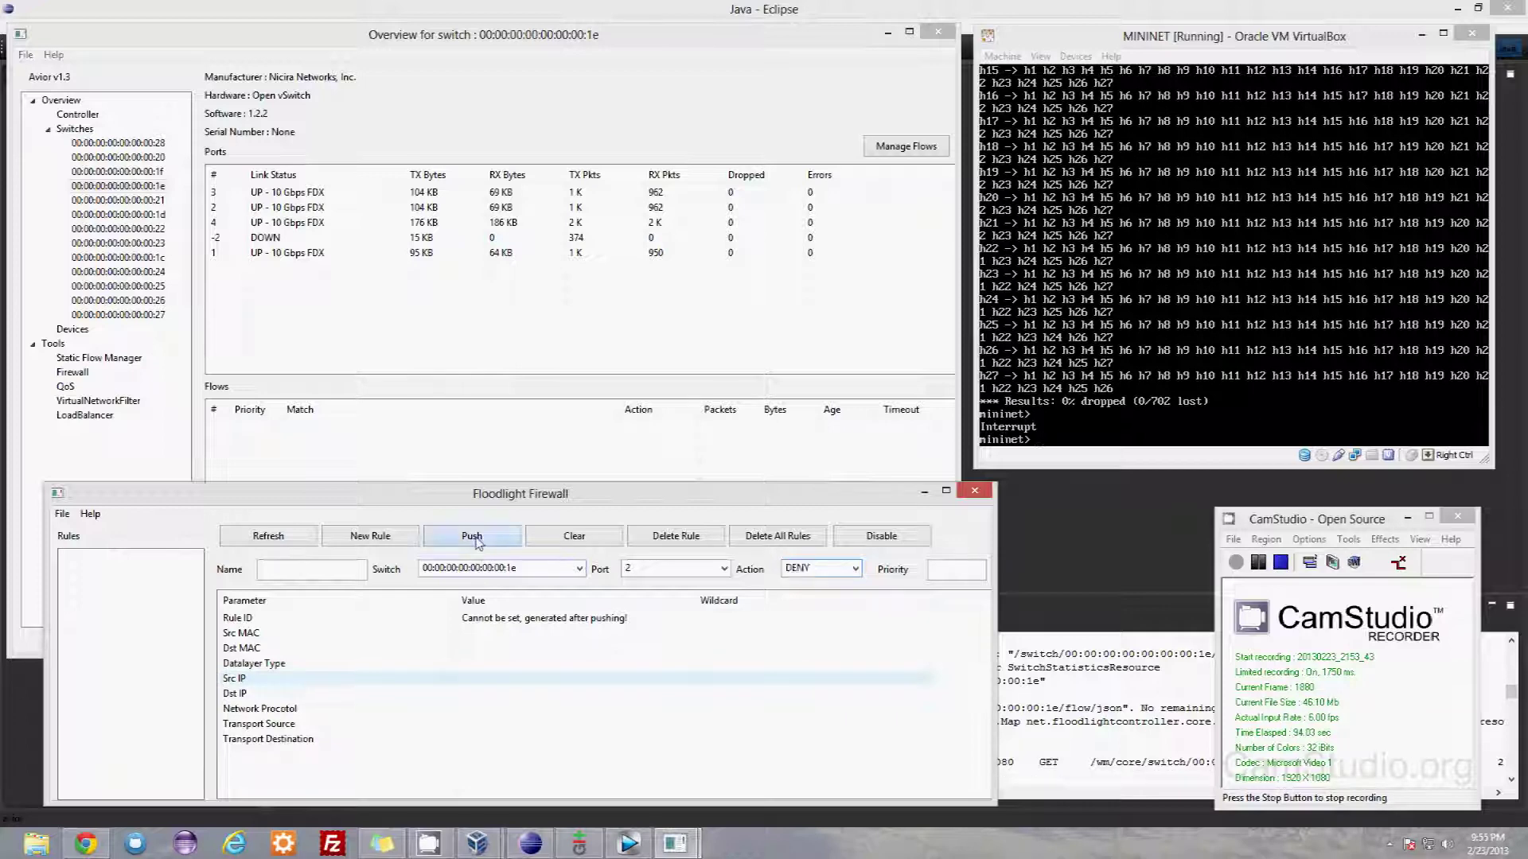
{"action": "left_click", "coordinate": [820, 478]}
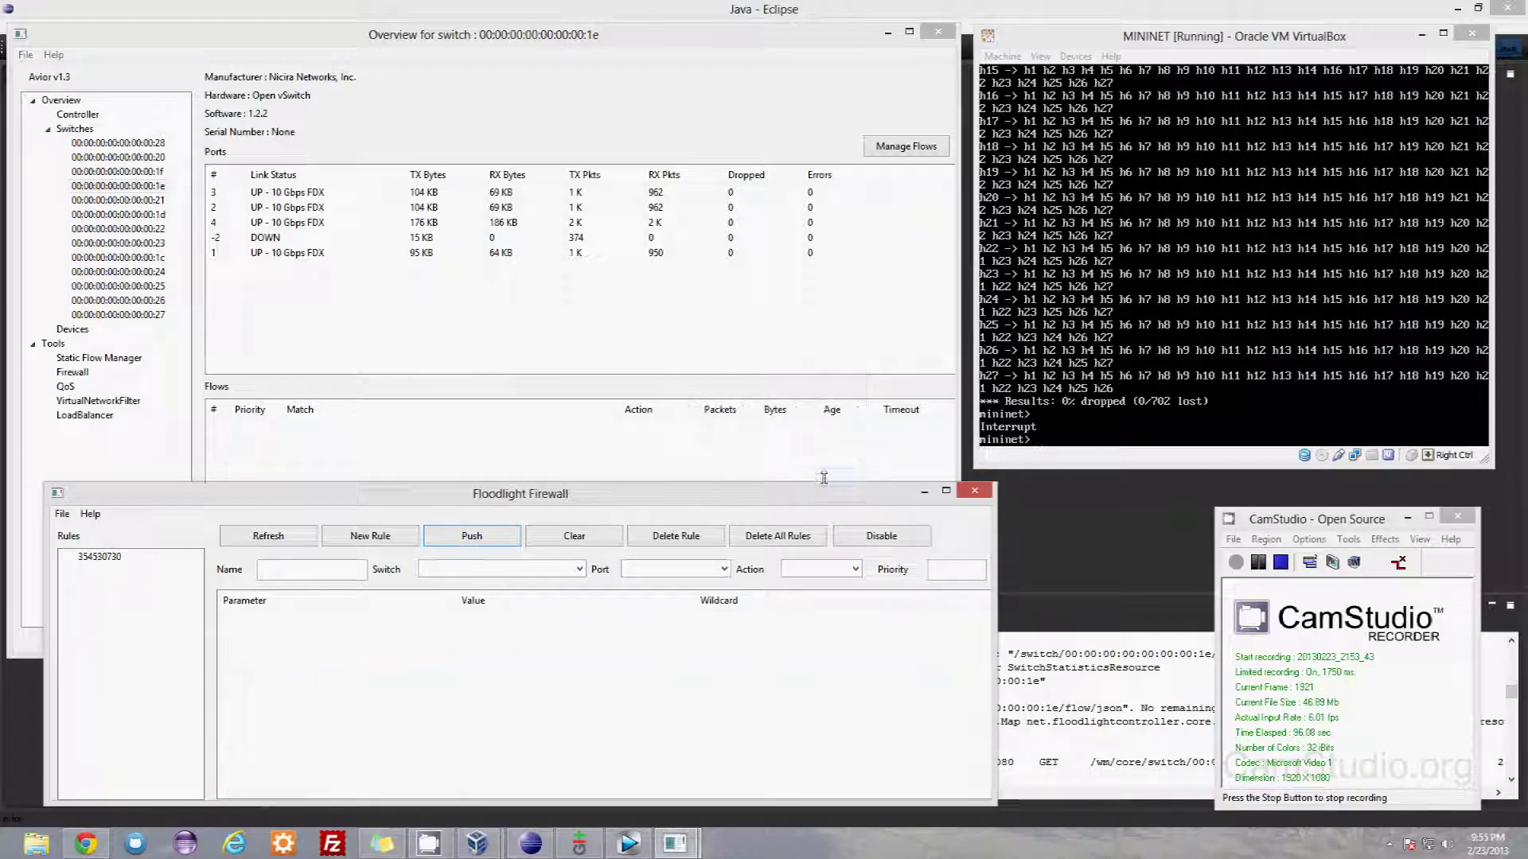
Step: Run pingall in Mininet with the DENY rule in place, and interrupt it during the first host's pings
{"action": "left_click", "coordinate": [1234, 255]}
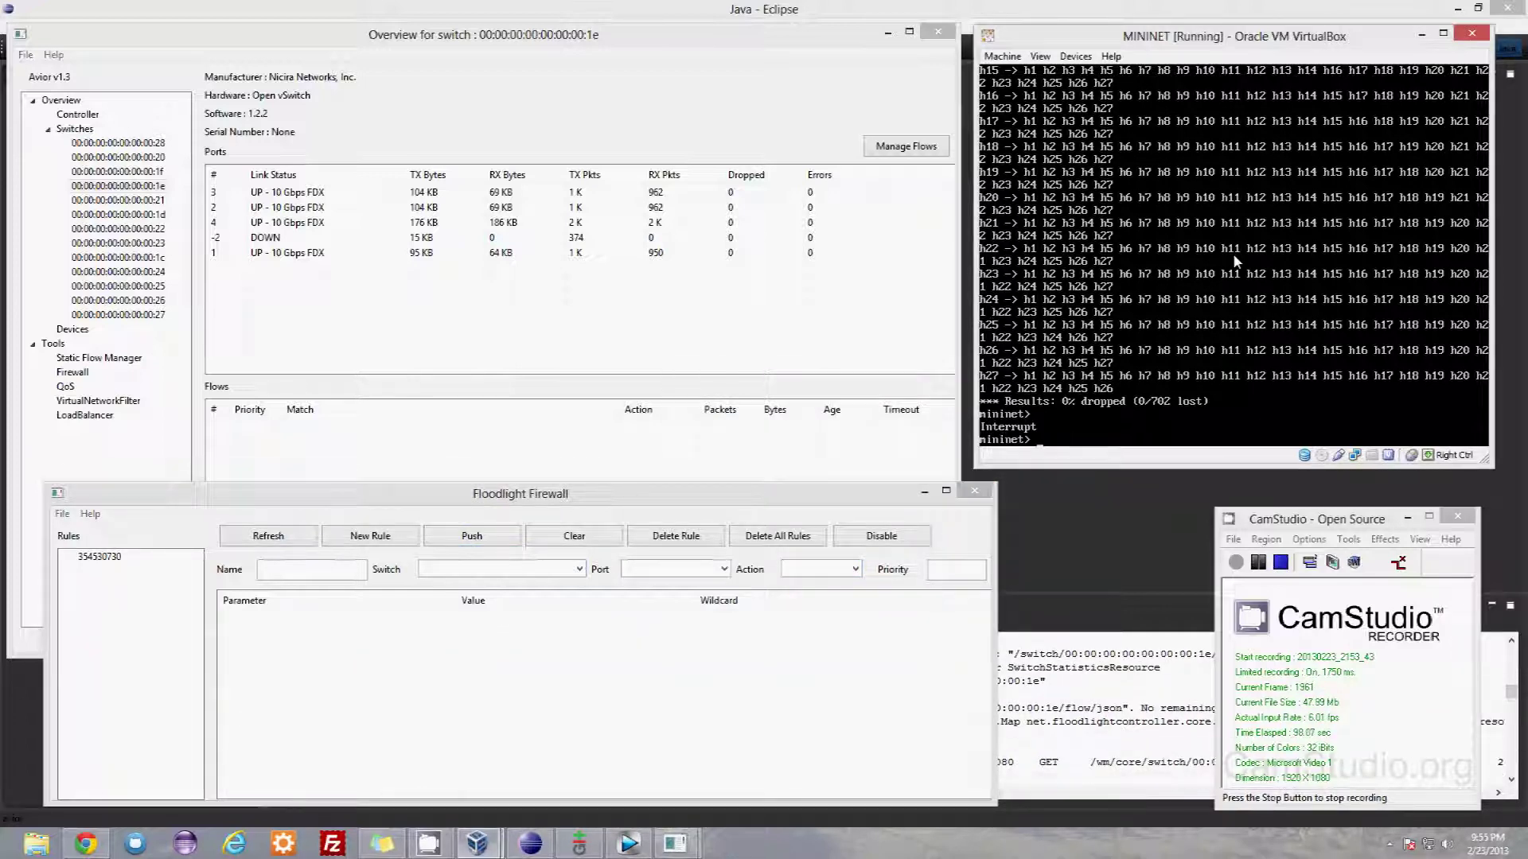
{"action": "type", "text": "pingall"}
{"action": "key", "text": "Return"}
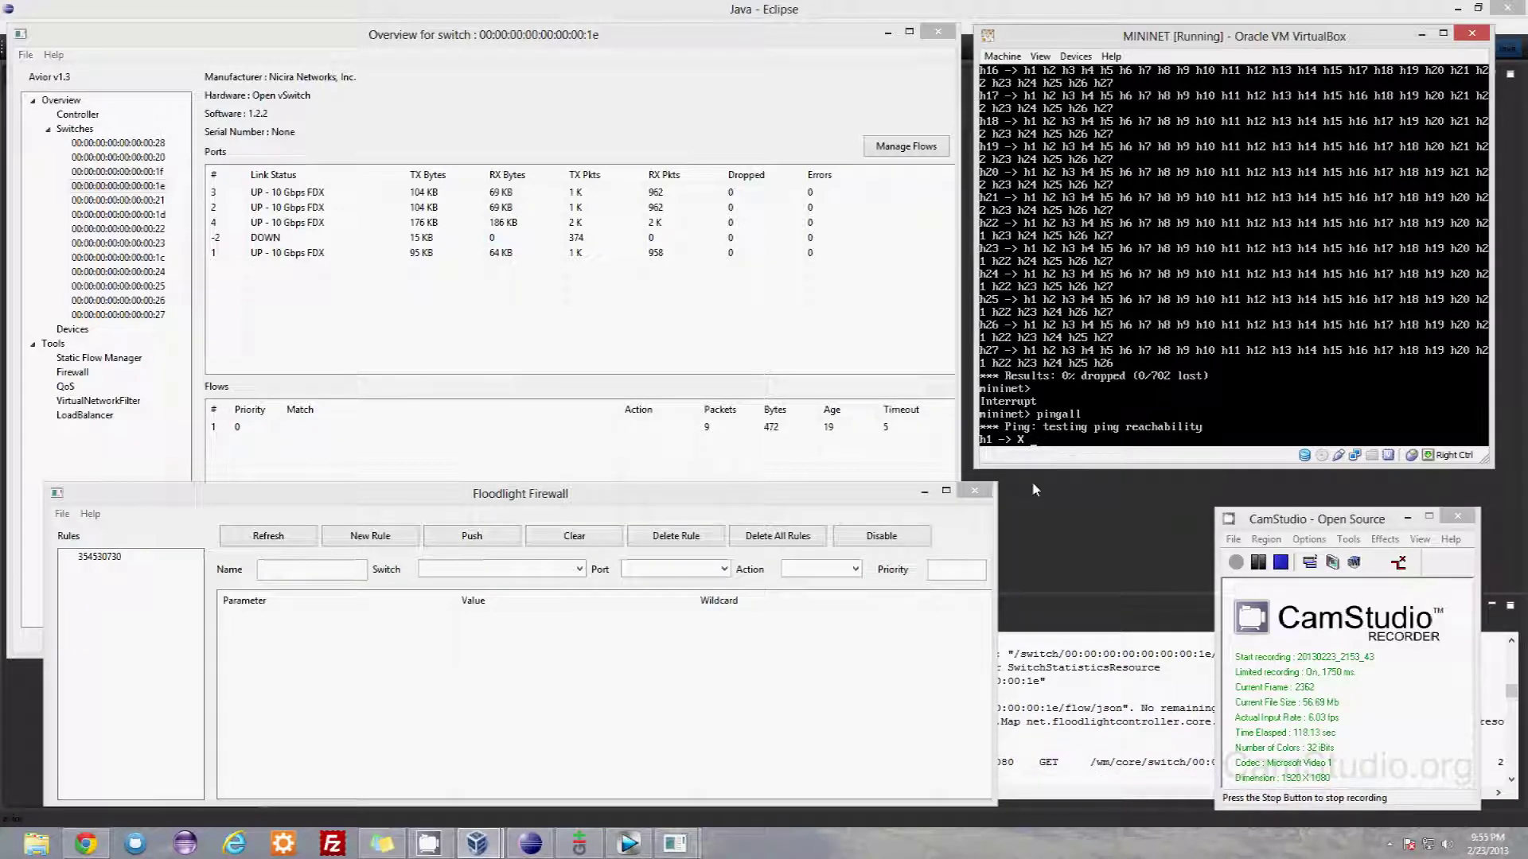
{"action": "key", "text": "ctrl+c"}
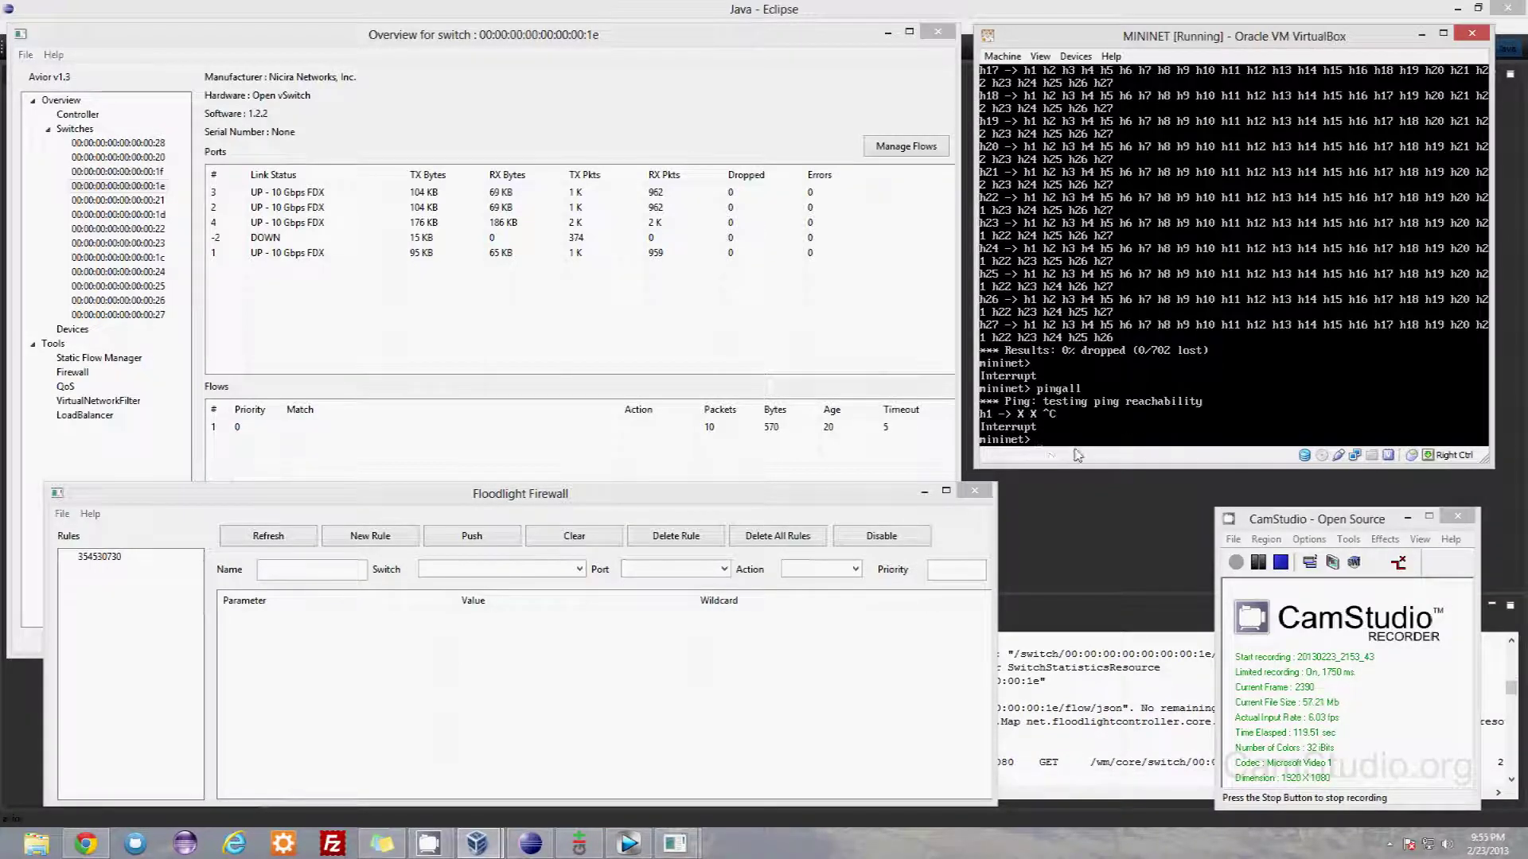
Step: Disable the firewall, and run pingall in Mininet again, interrupting it before it completes
{"action": "left_click", "coordinate": [845, 531]}
{"action": "left_click", "coordinate": [896, 545]}
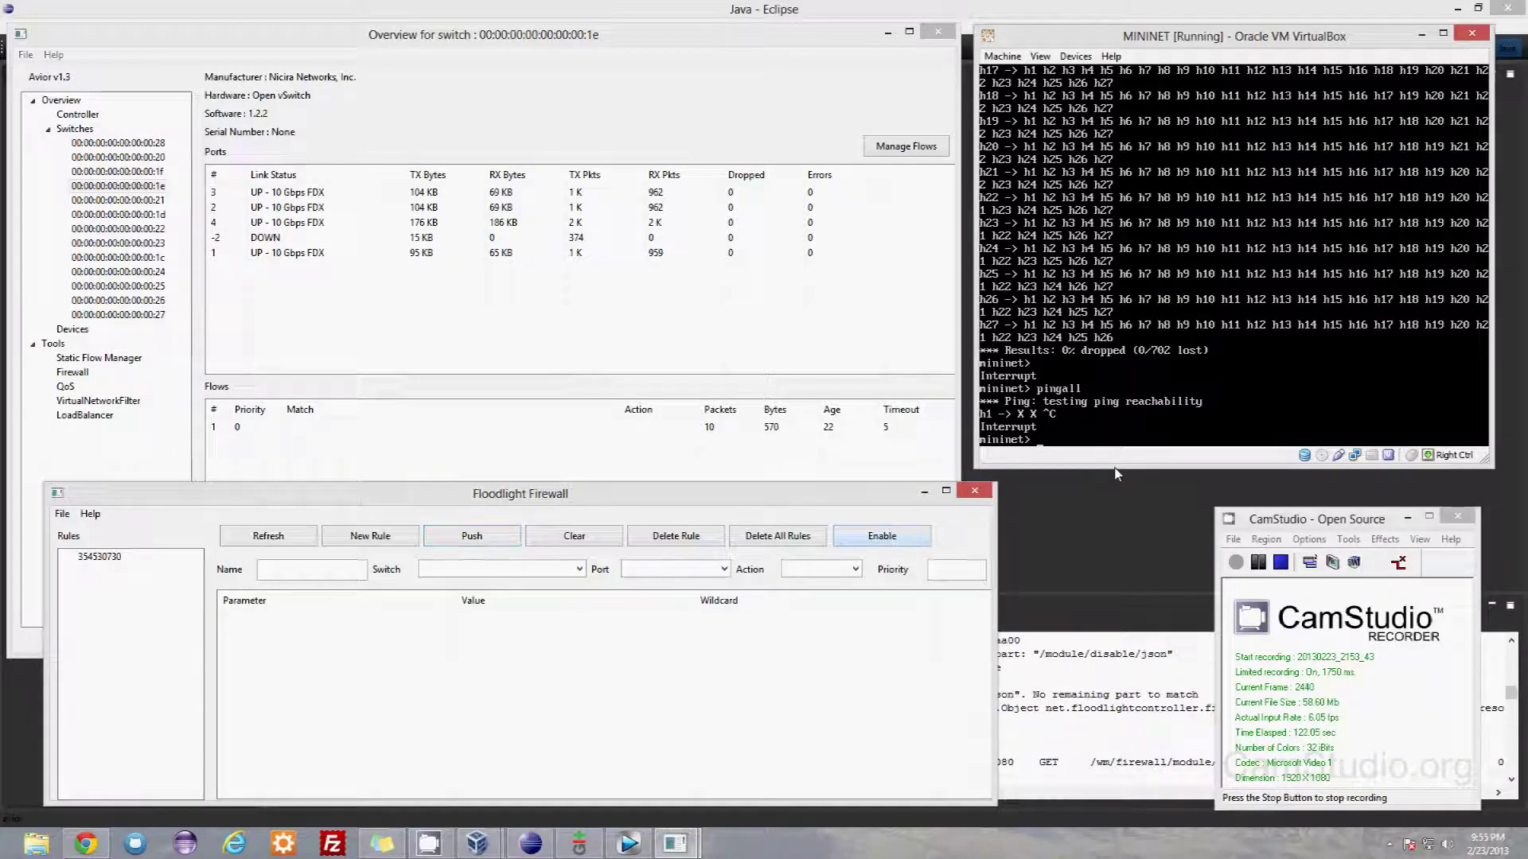
{"action": "left_click", "coordinate": [1117, 417]}
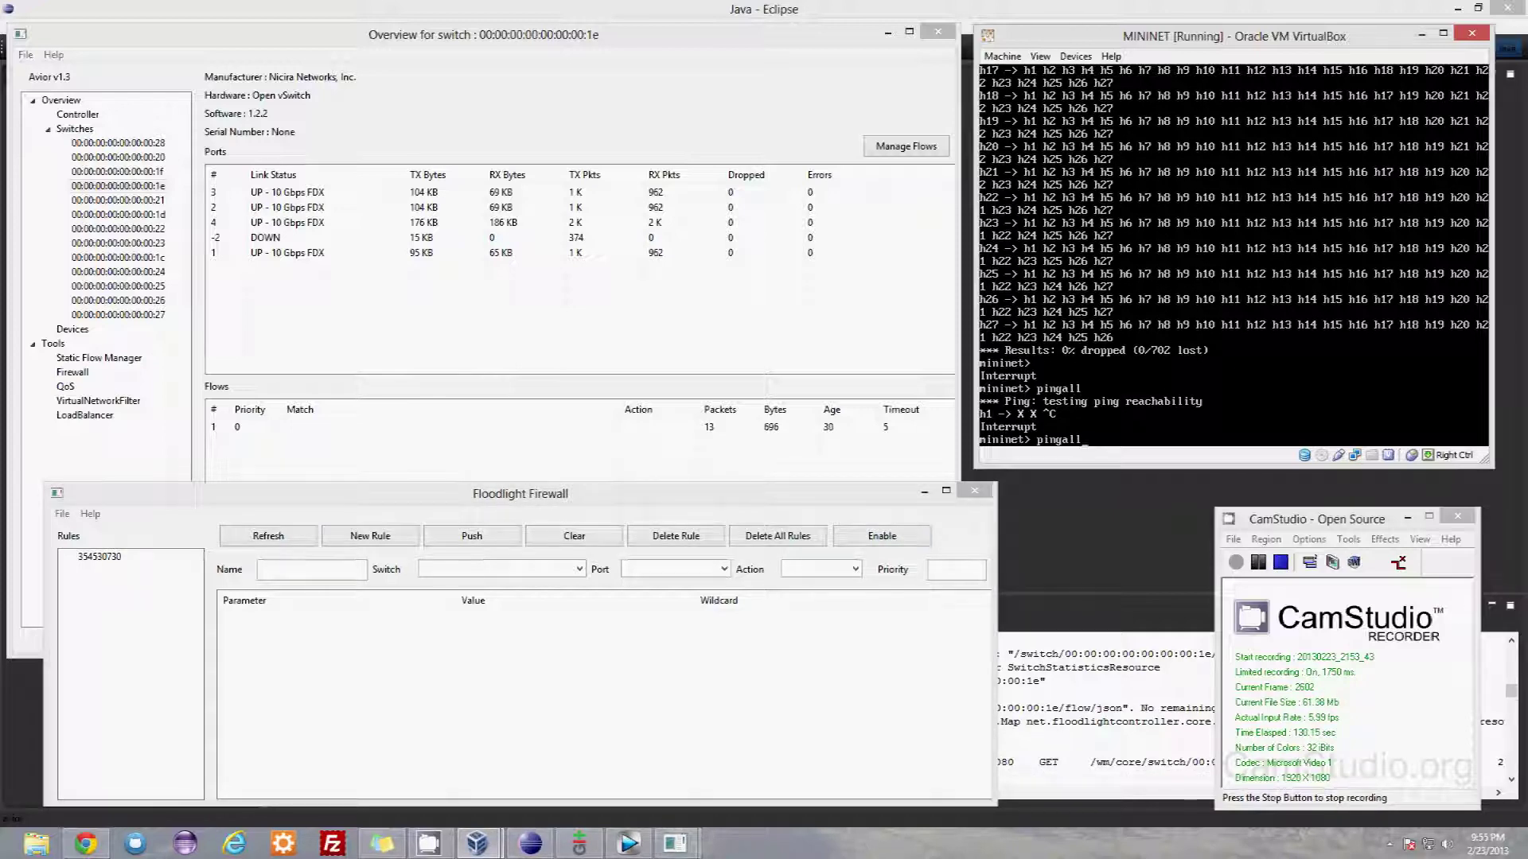
{"action": "key", "text": "Return"}
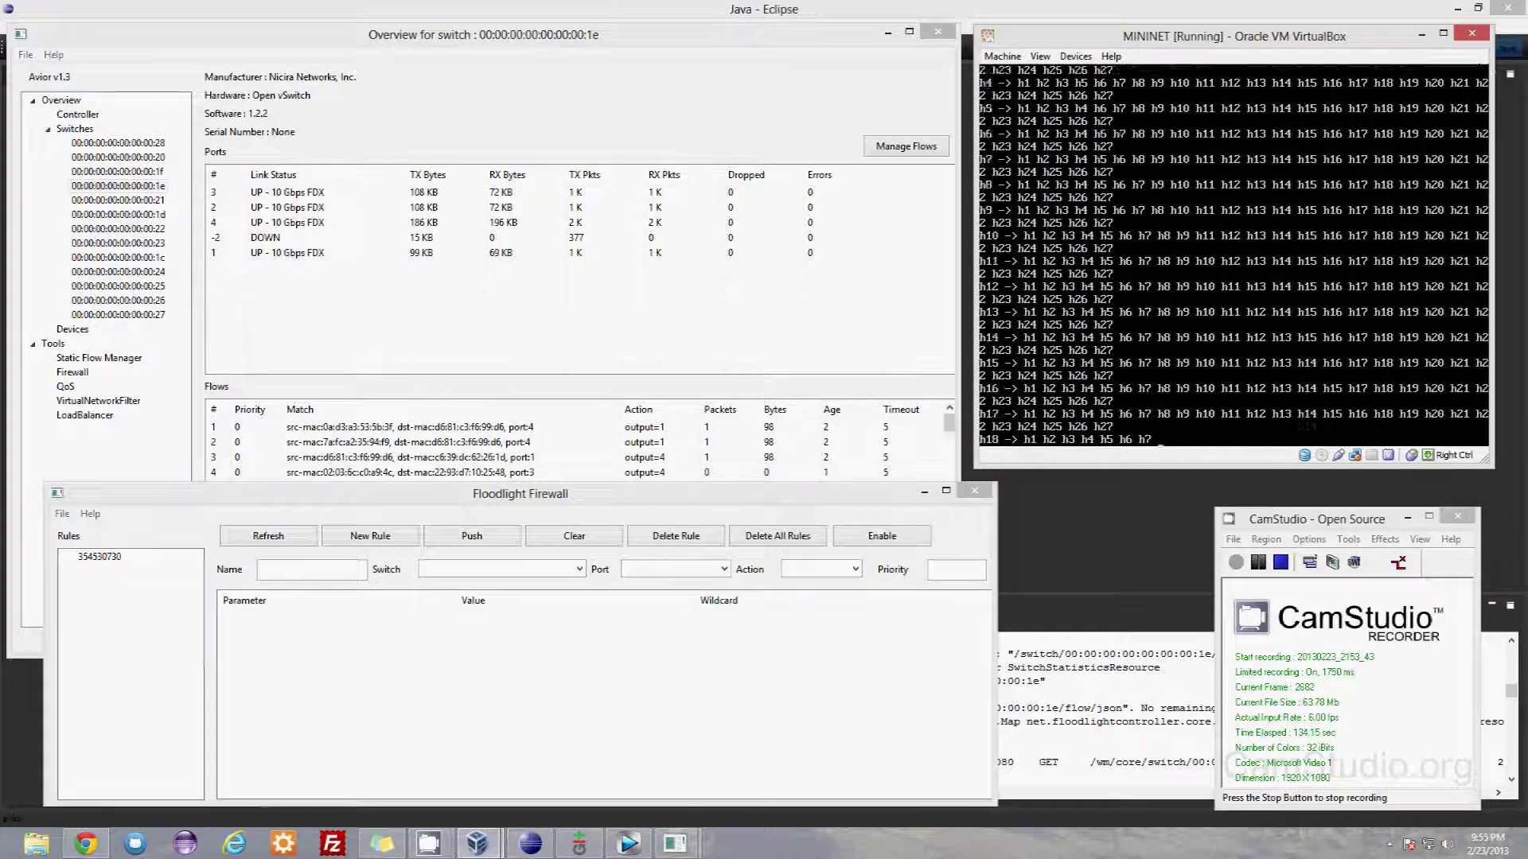
{"action": "key", "text": "ctrl+c"}
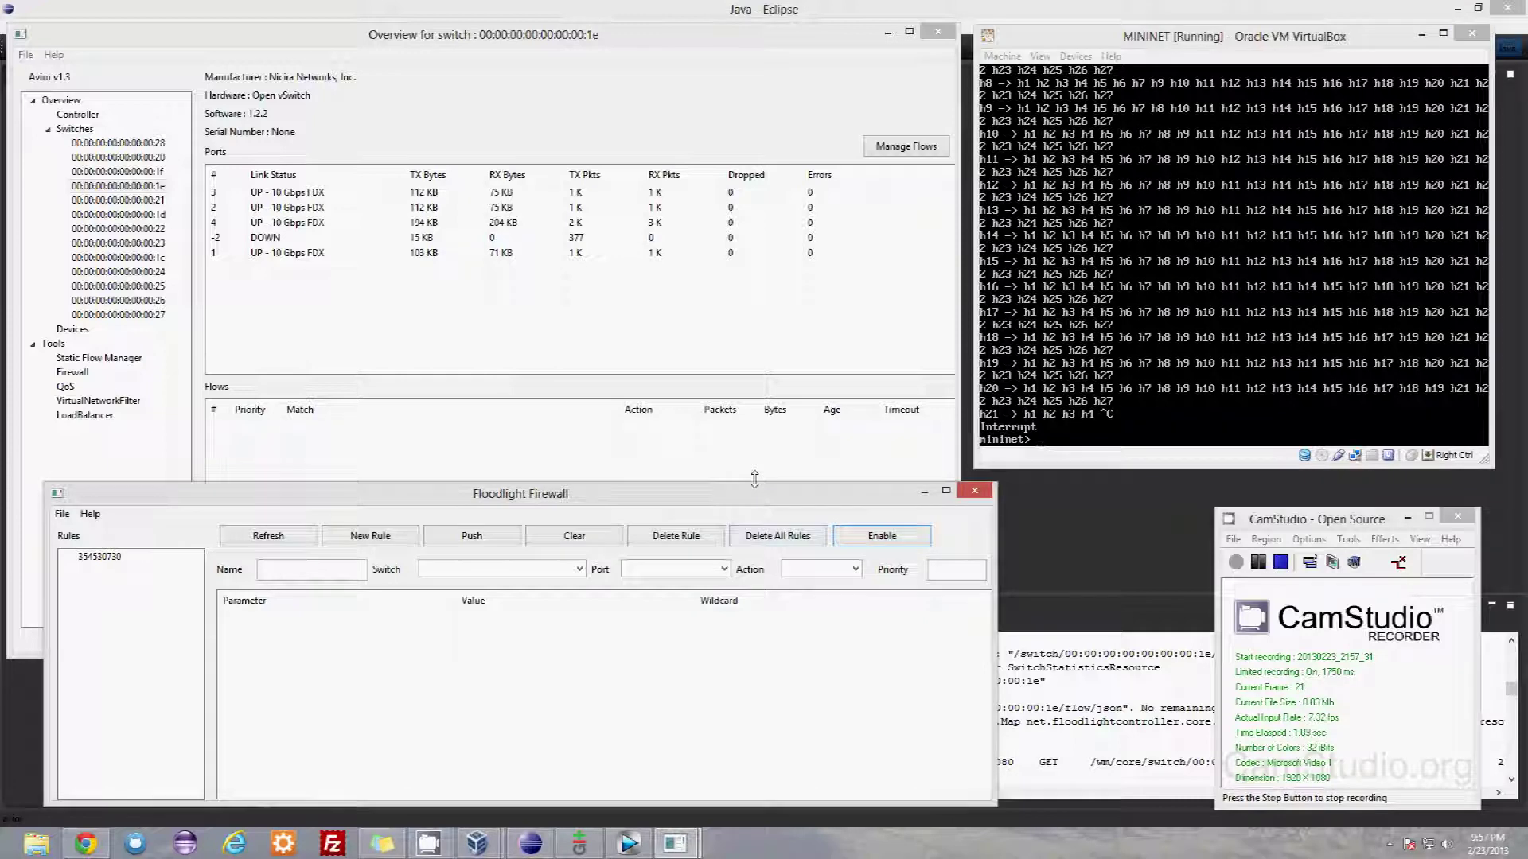